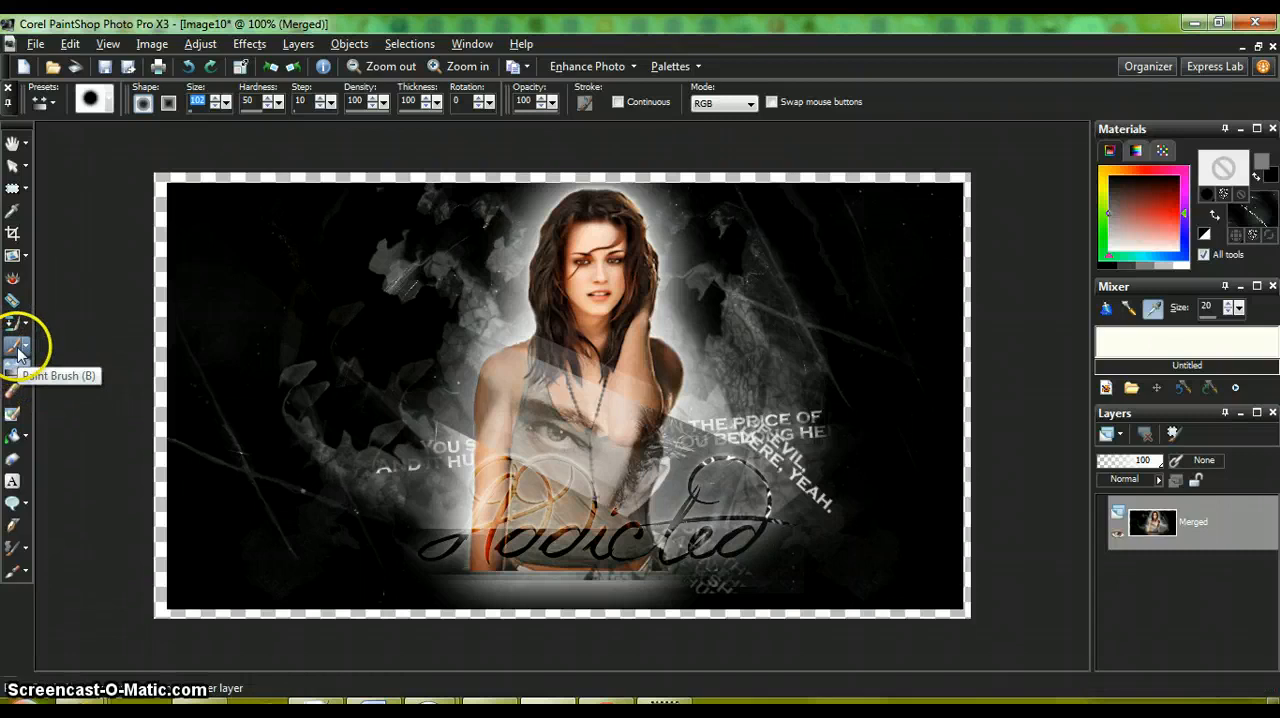
Step: Choose the Lighten/Darken brush and set its size to 287
click(29, 370)
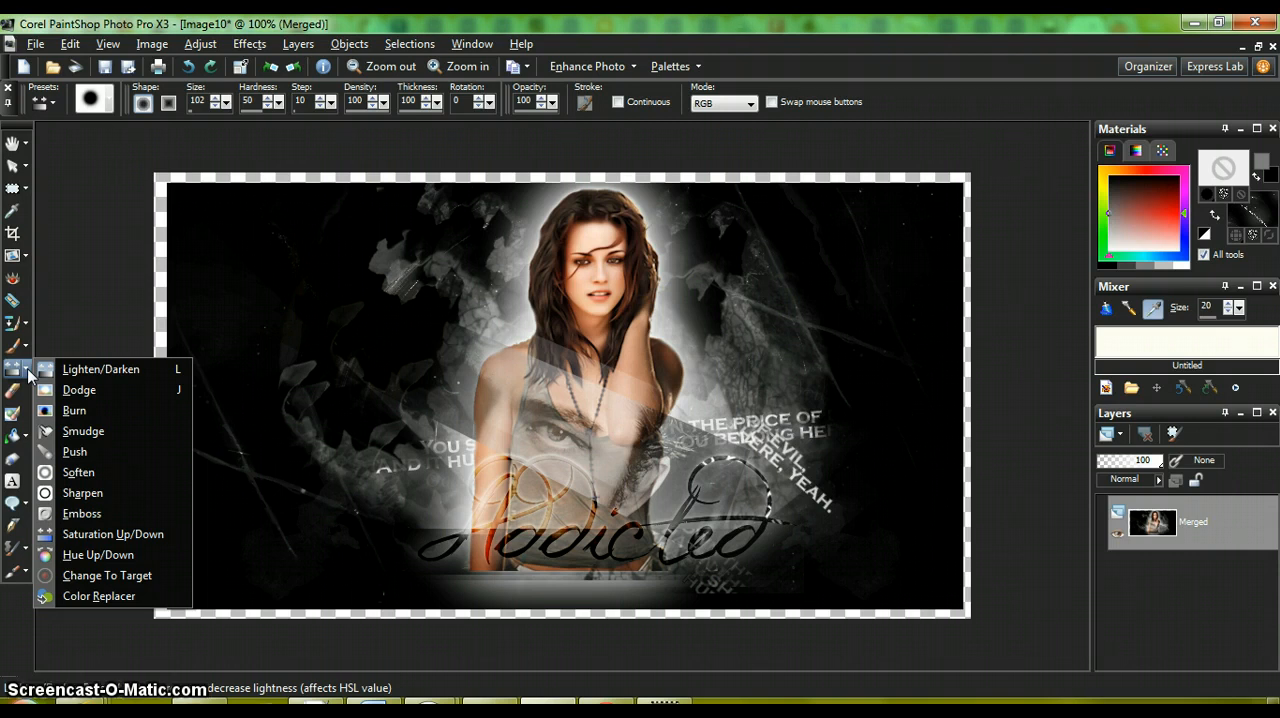
click(133, 370)
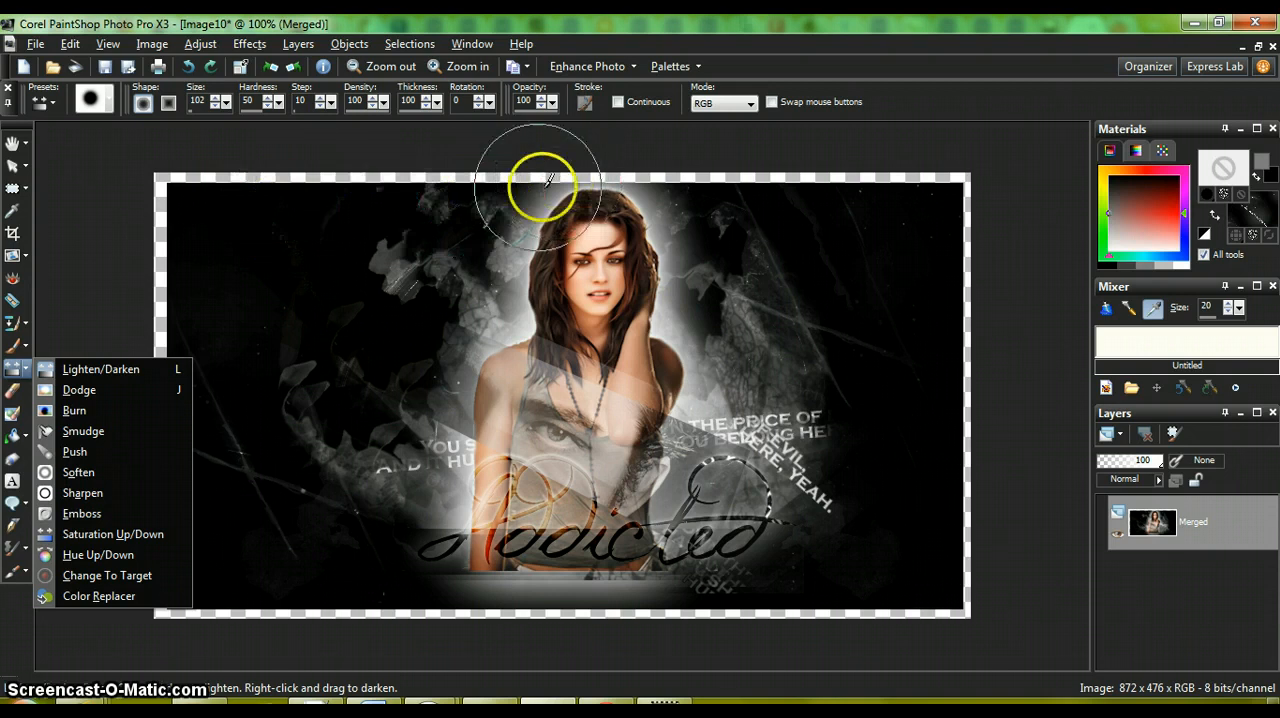
click(28, 368)
click(27, 374)
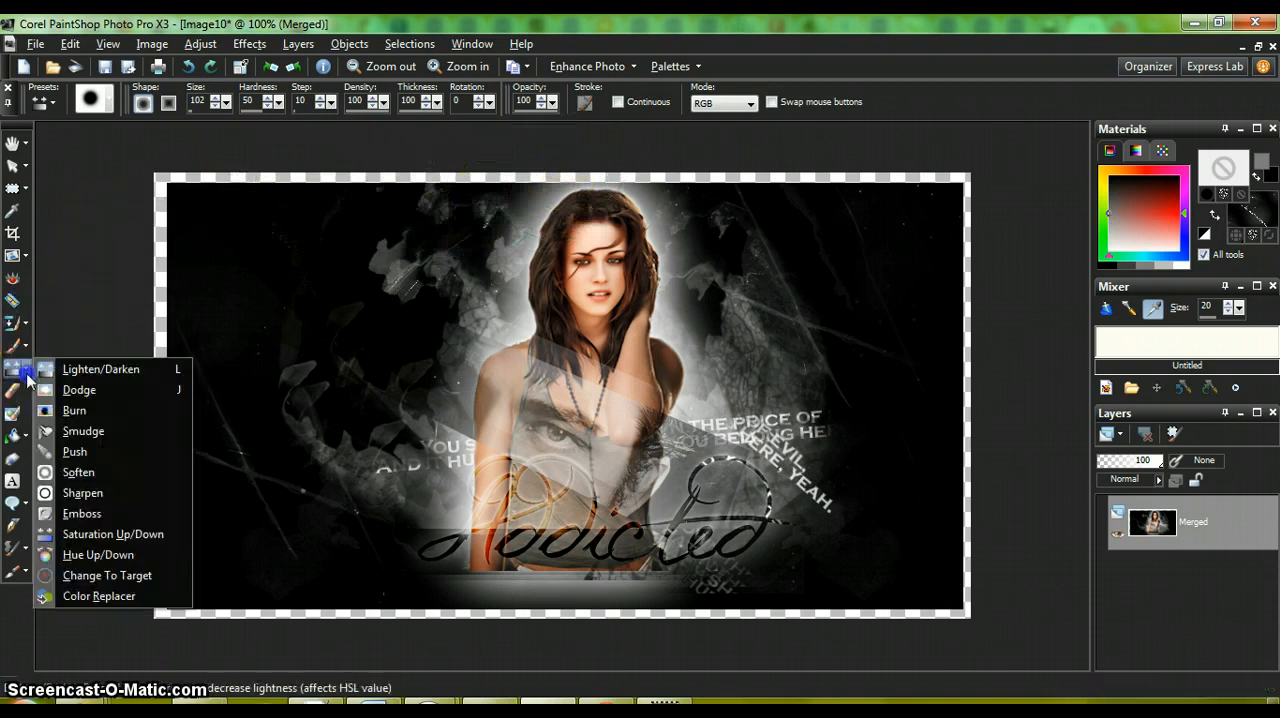
click(90, 369)
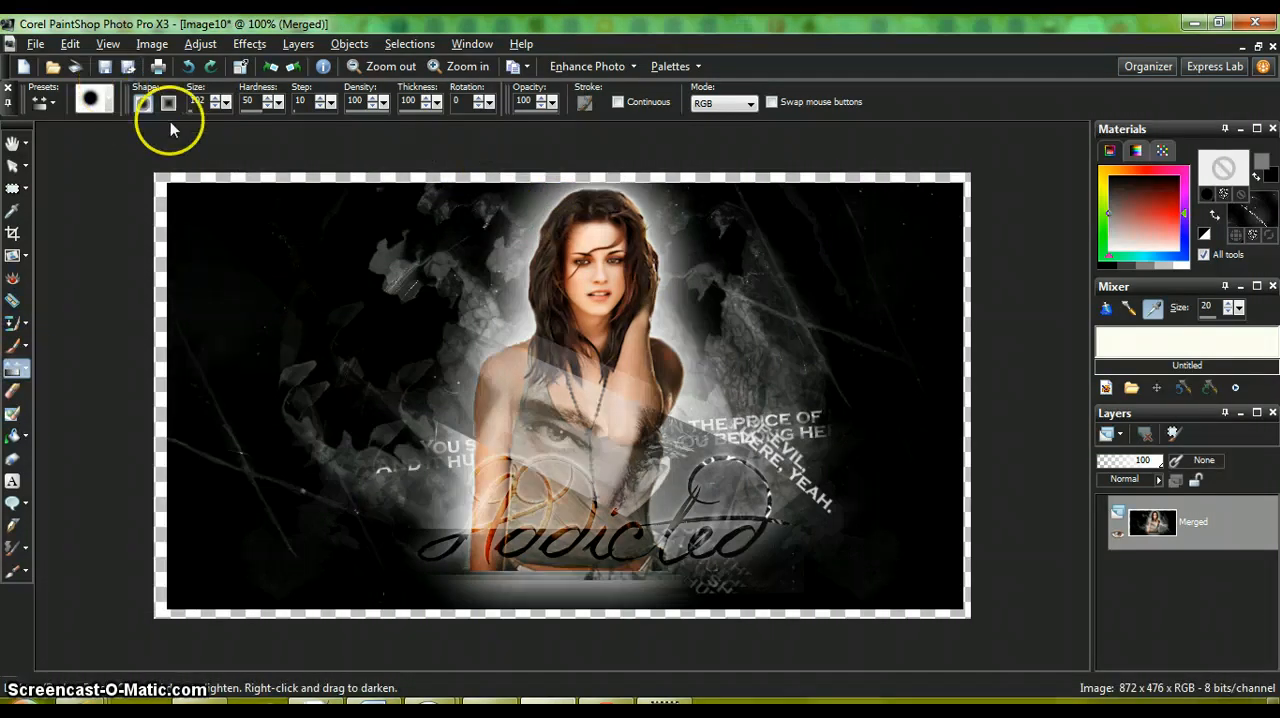
click(225, 103)
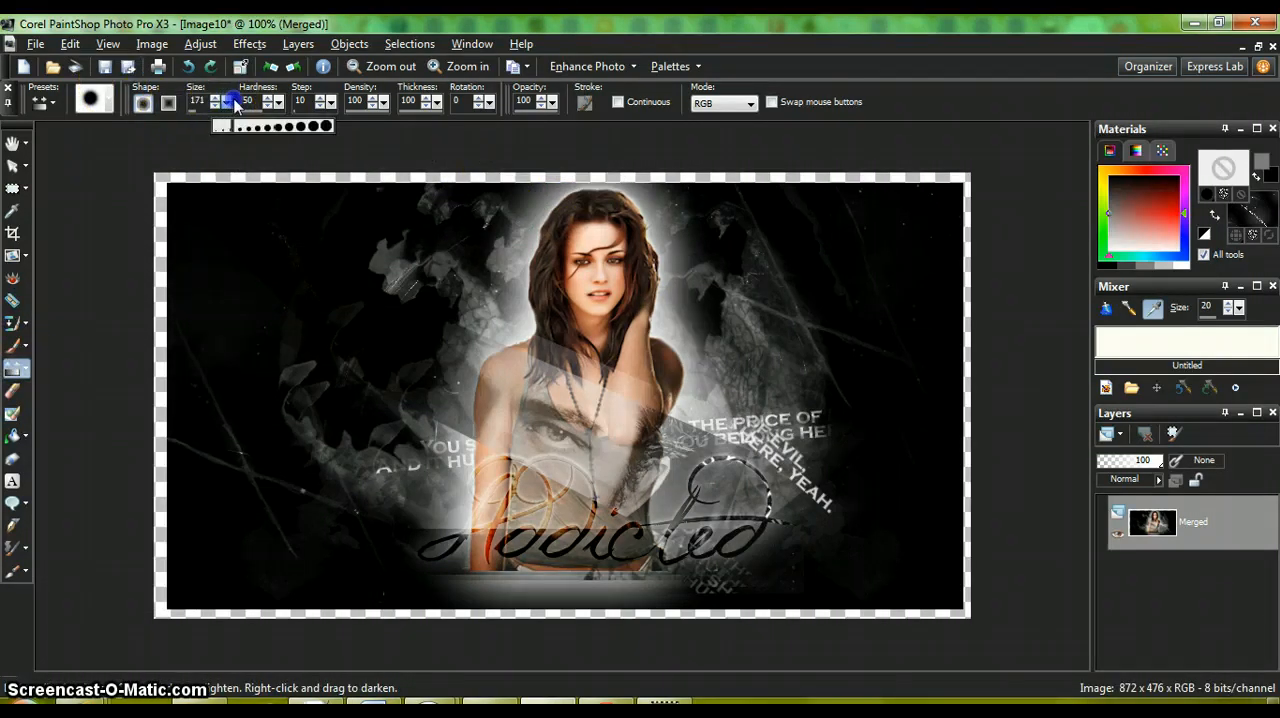
drag(245, 101, 249, 103)
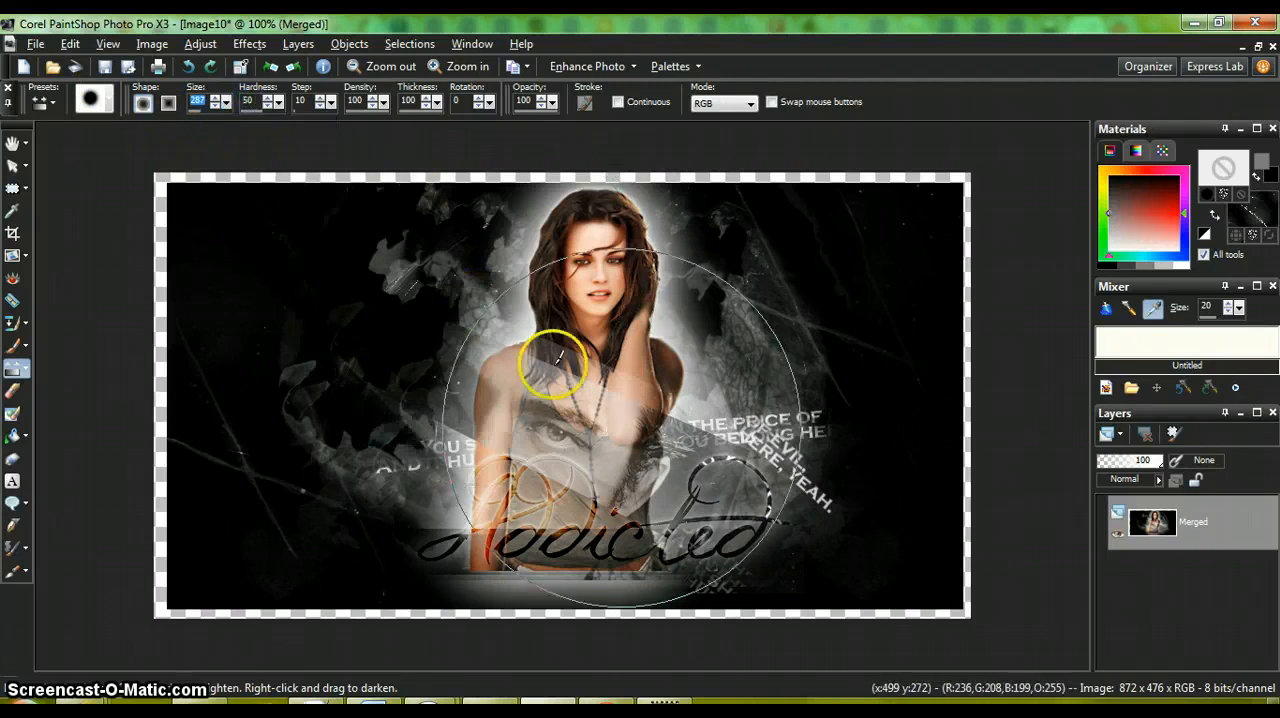
Step: Dab lightening over the woman's upper body and darkening over the dark background beside her with the large brush
click(592, 356)
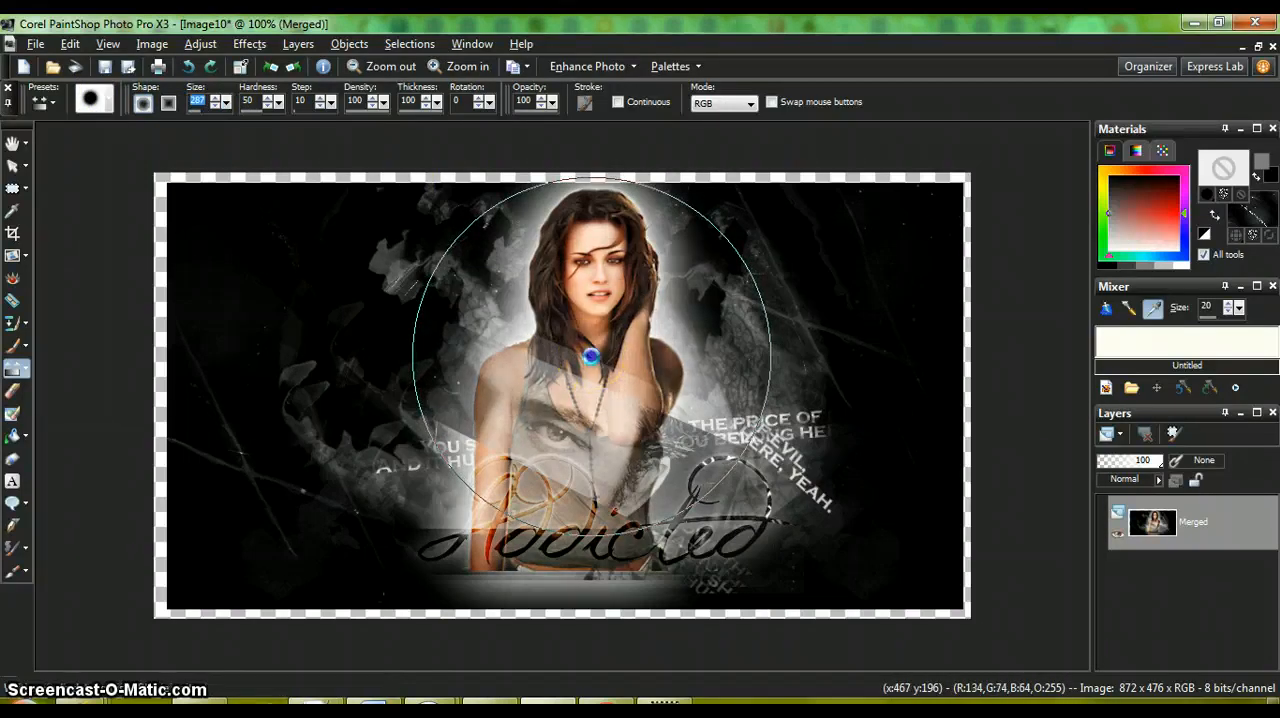
click(583, 318)
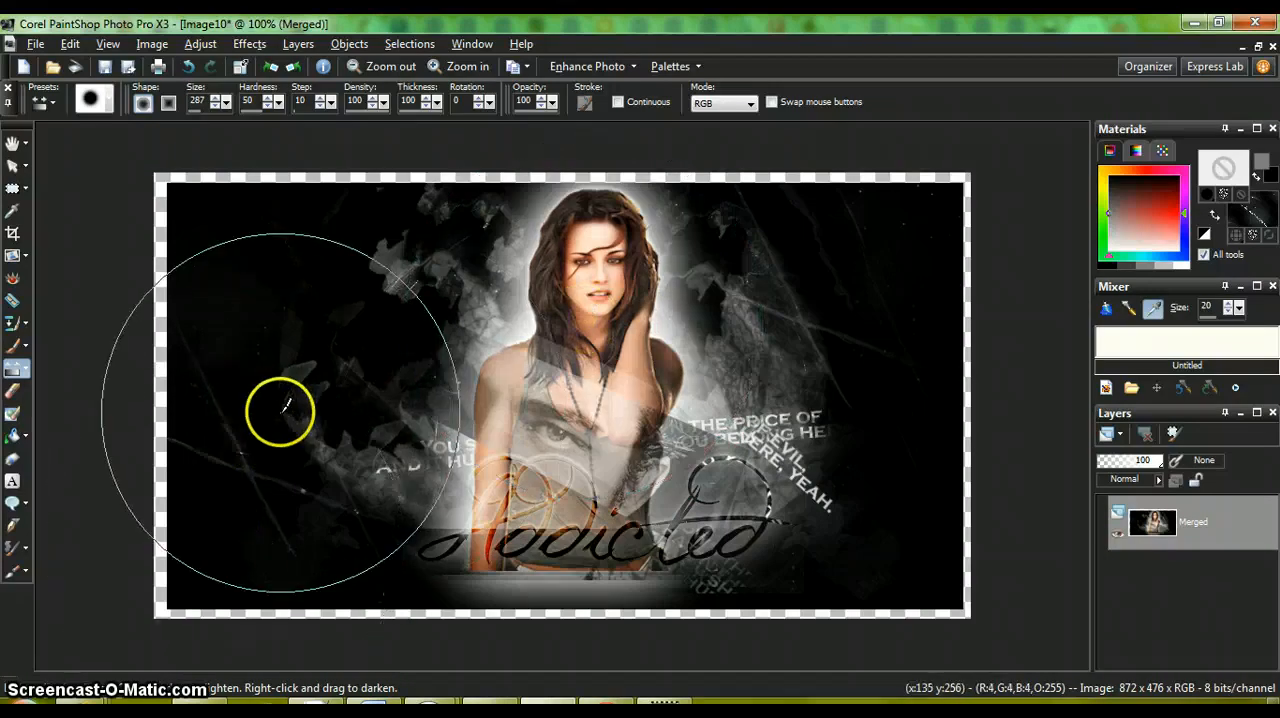
right_click(317, 370)
click(81, 700)
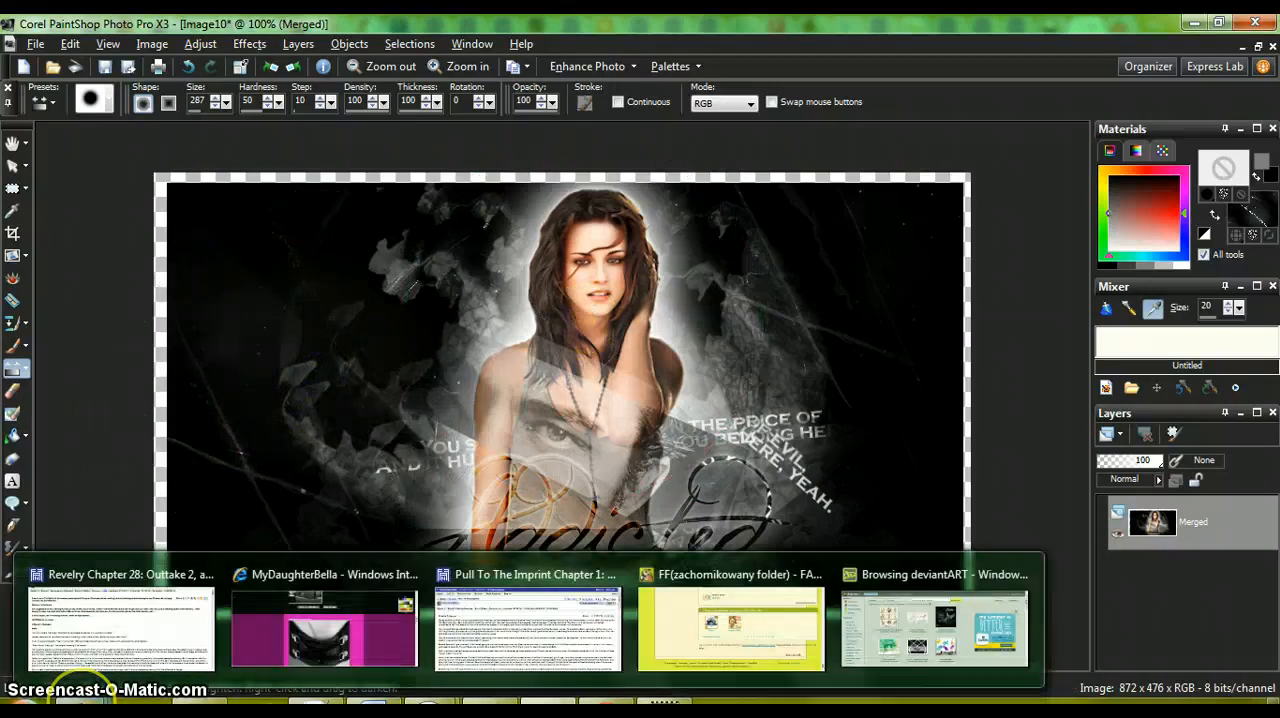
click(287, 264)
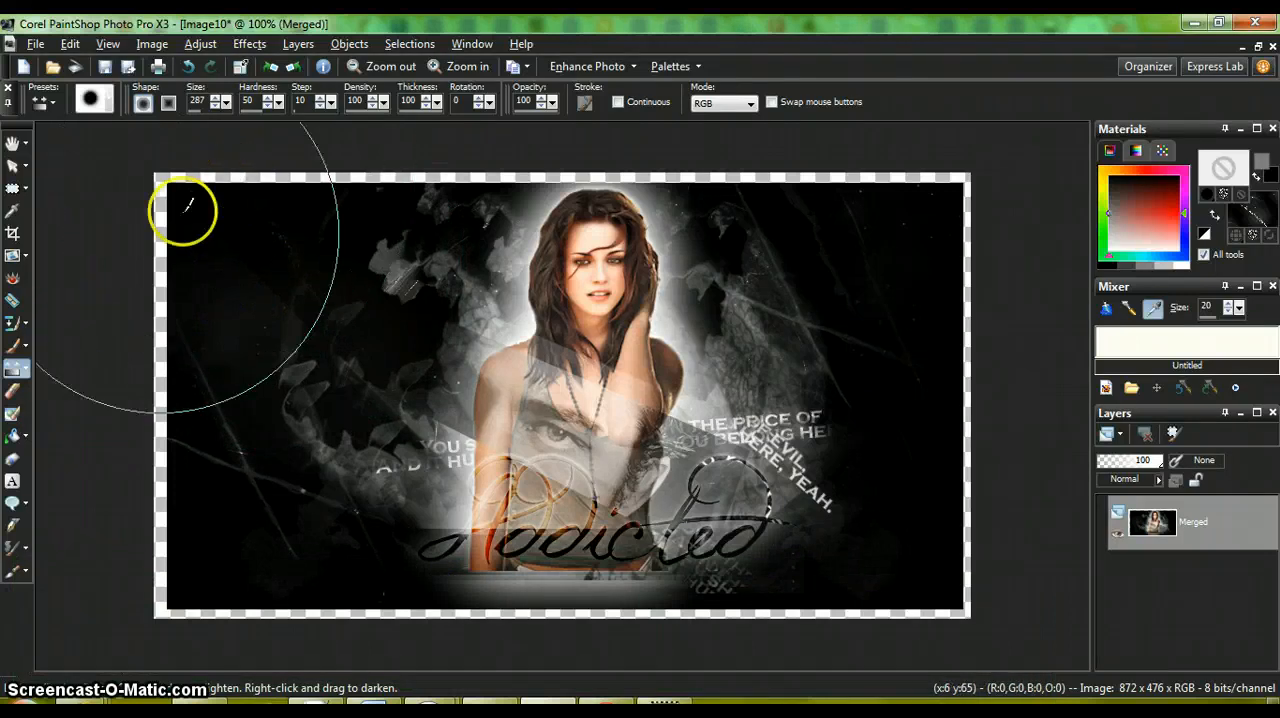
Step: Reduce the Lighten/Darken brush size to 40 and lighten spots along the "Addicted" script lettering
click(223, 102)
drag(203, 115, 194, 120)
mouse_move(478, 515)
mouse_down()
mouse_move(466, 521)
mouse_move(552, 497)
mouse_up()
mouse_move(725, 498)
mouse_down()
mouse_move(716, 533)
mouse_move(764, 519)
mouse_move(754, 473)
mouse_move(714, 464)
mouse_move(698, 497)
mouse_move(648, 525)
mouse_move(762, 520)
mouse_up()
drag(586, 548, 615, 510)
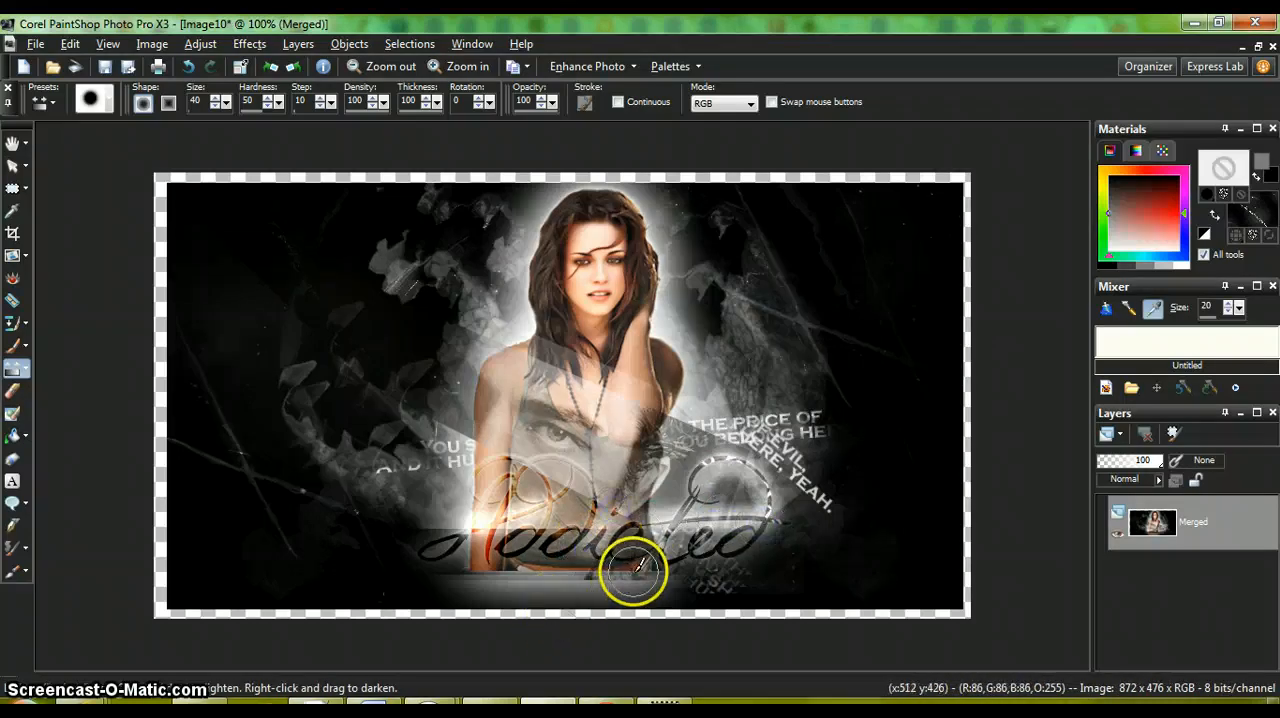
drag(647, 561, 656, 557)
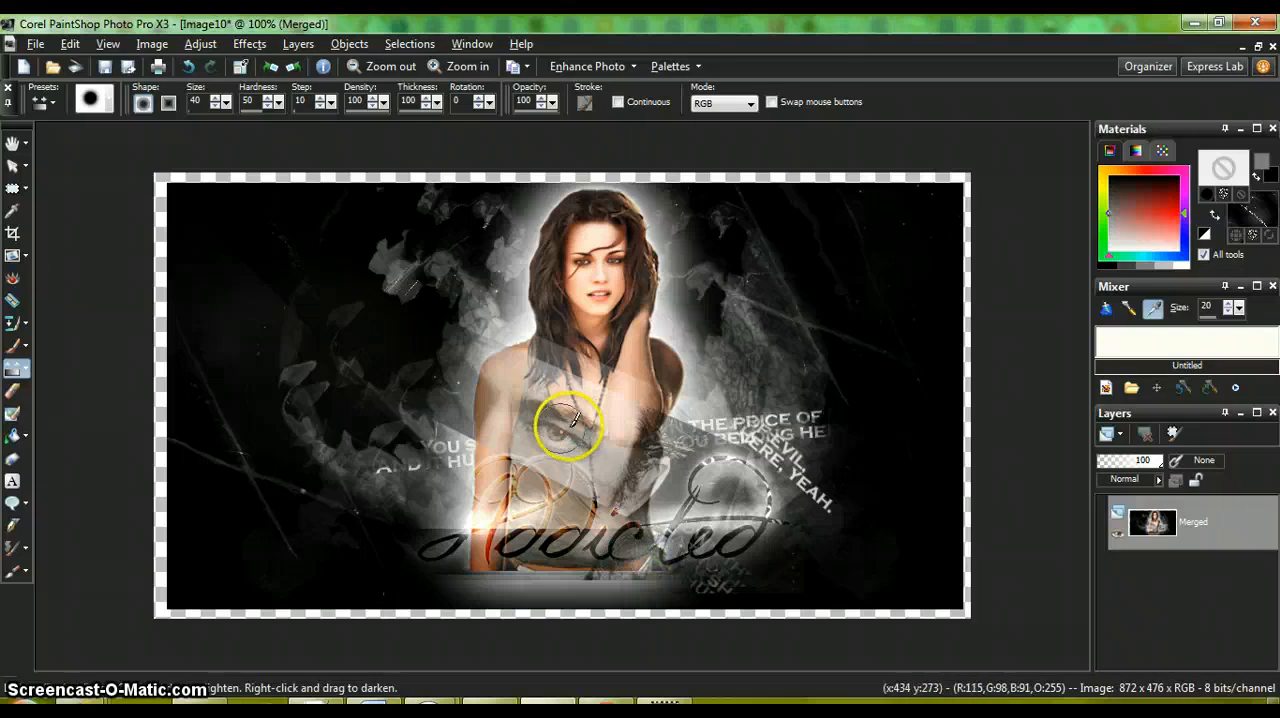
Step: Lighten the overlaid eye on the woman's torso with repeated dabs, plus a few spots on her hair and the background
click(555, 432)
click(556, 433)
click(557, 431)
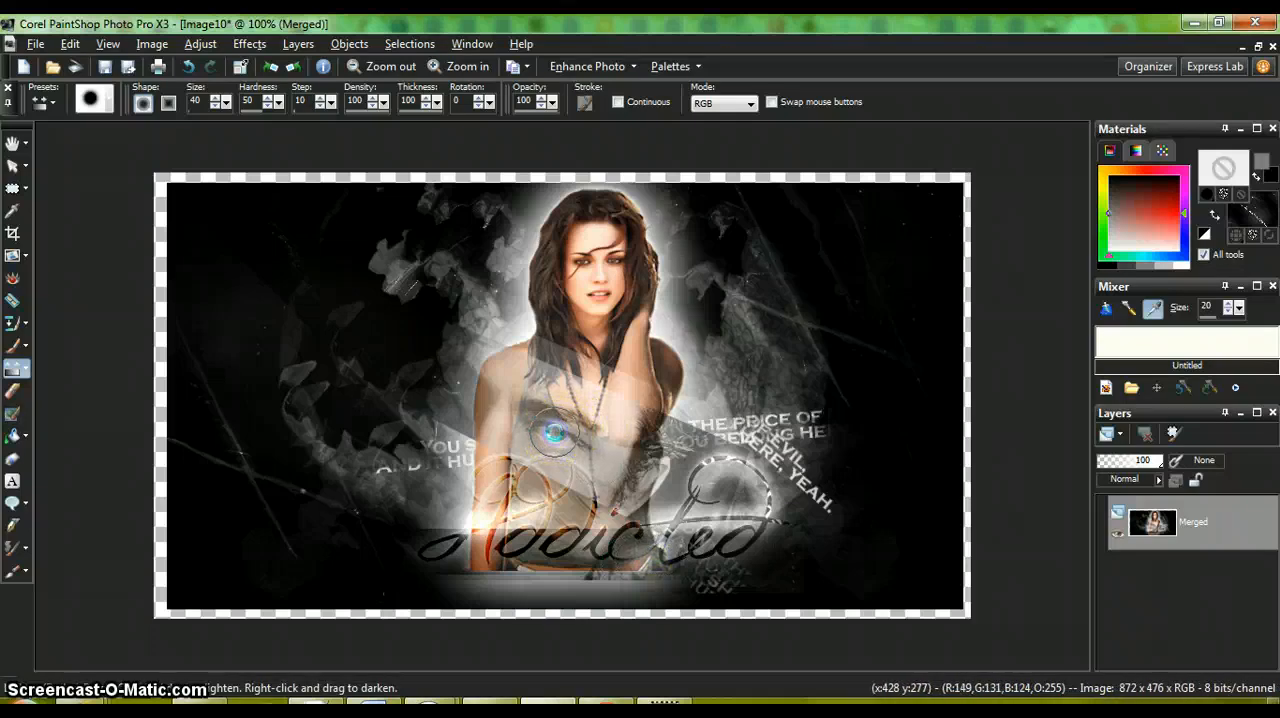
click(555, 432)
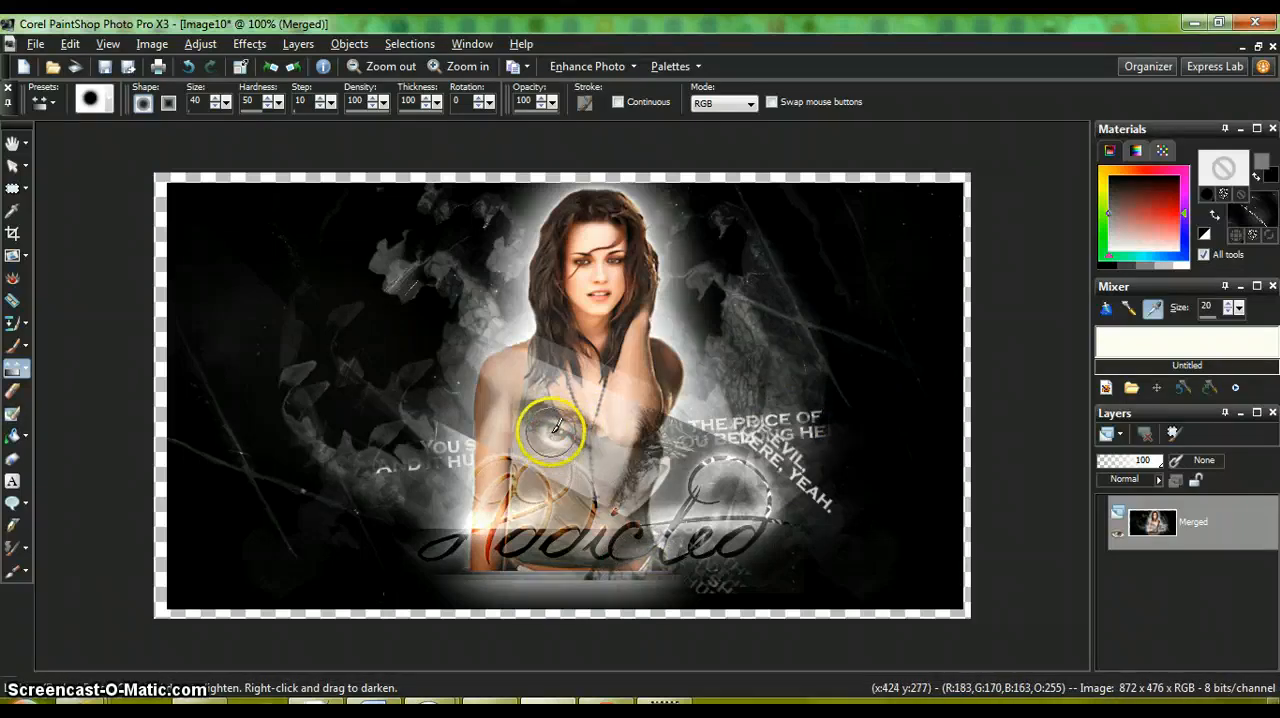
click(551, 429)
click(448, 378)
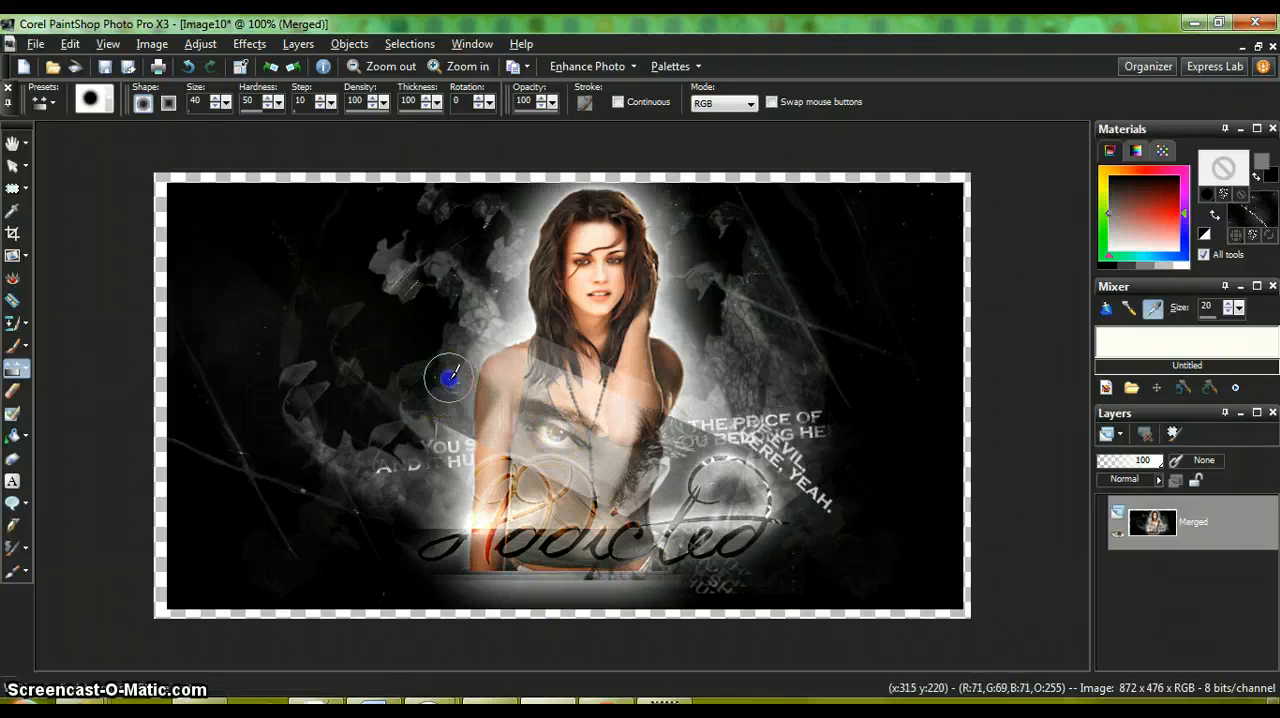
click(543, 429)
click(557, 434)
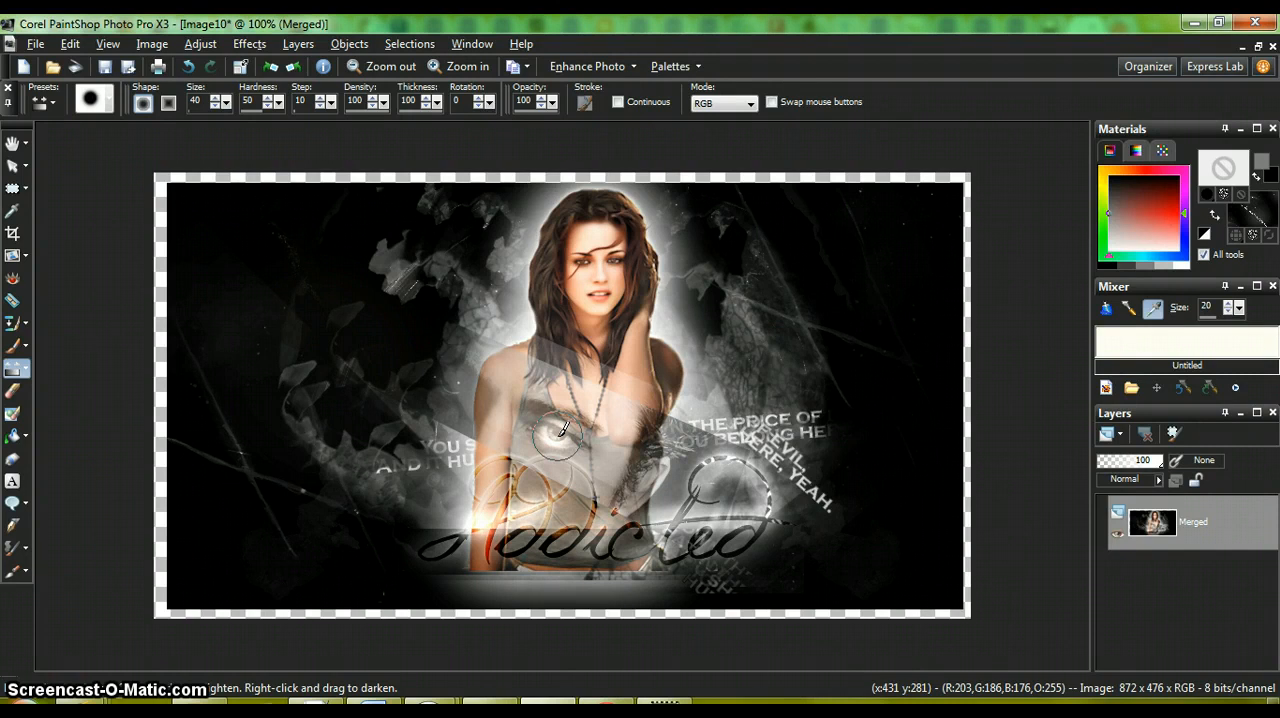
click(586, 212)
click(249, 195)
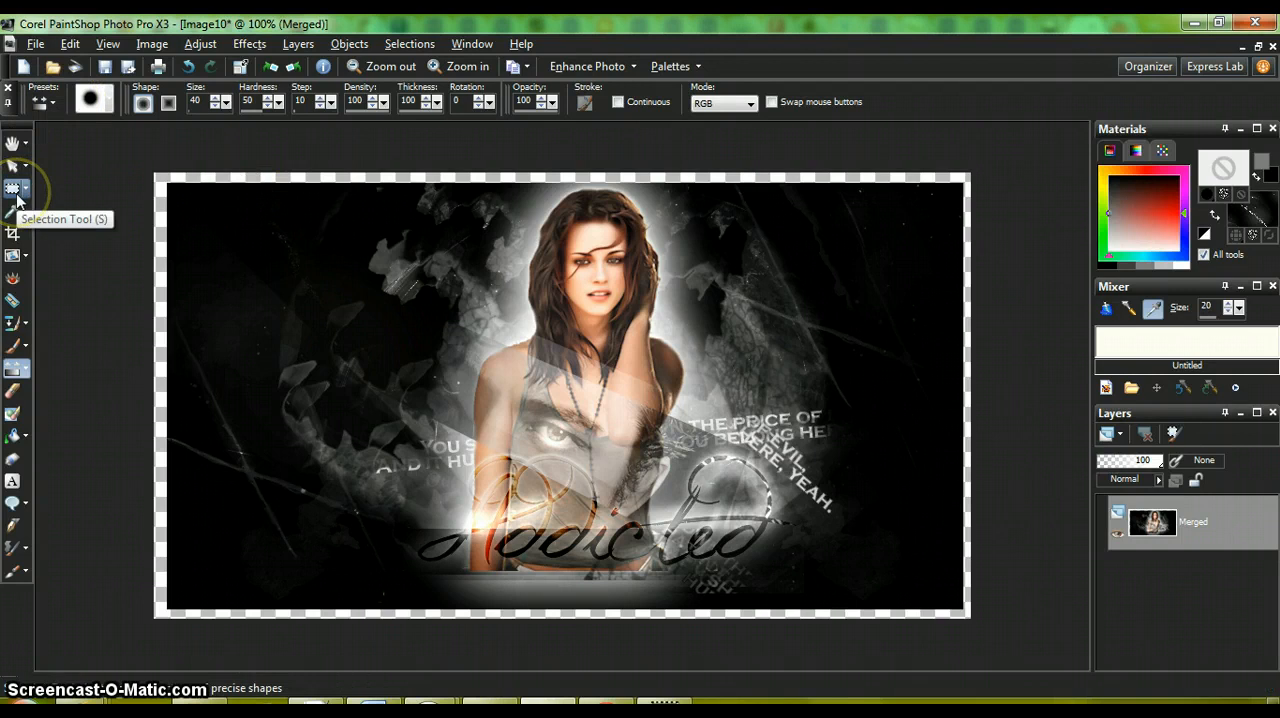
Step: Make a rectangular selection about 216 x 392 px along the image's left side and delete its contents
click(16, 197)
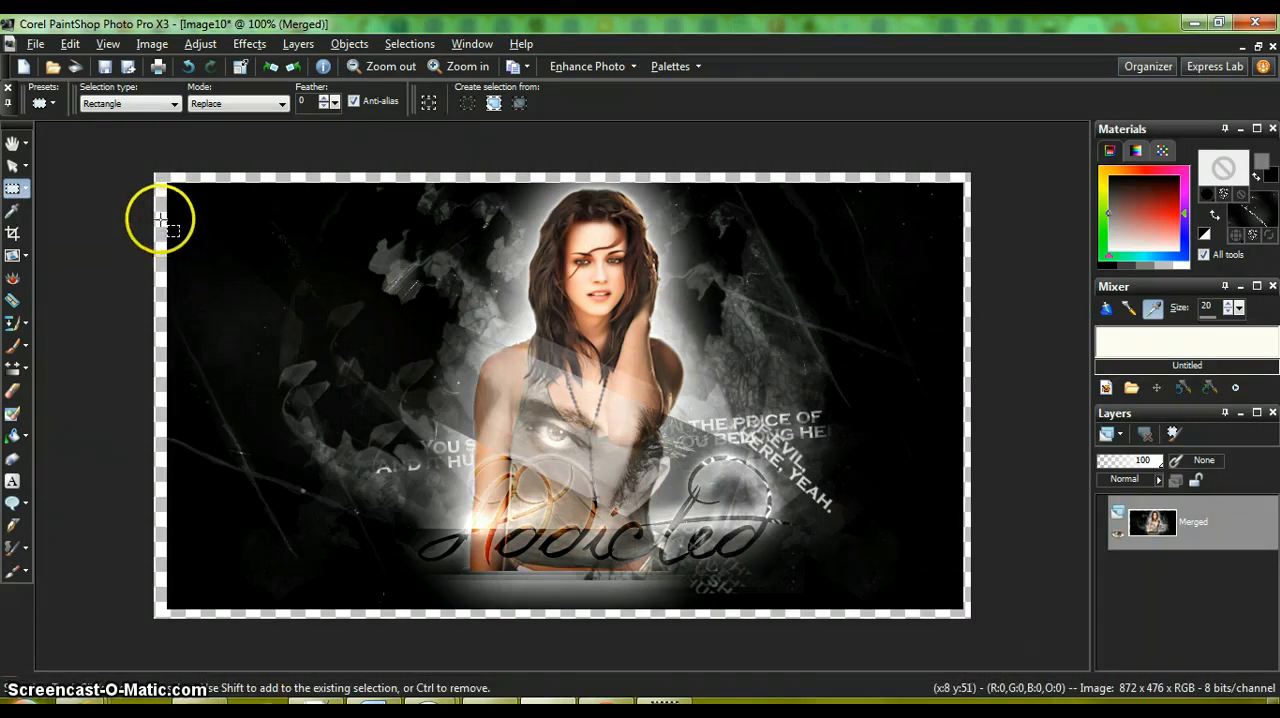
drag(160, 220, 365, 313)
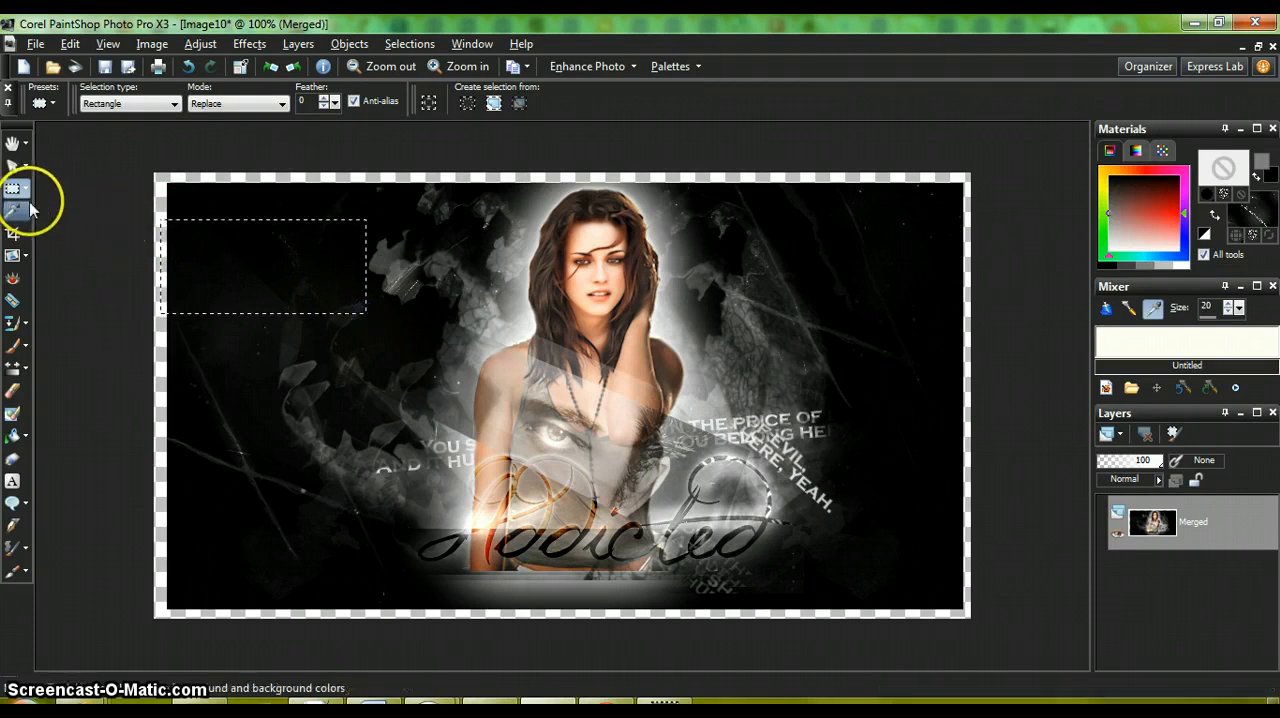
click(28, 197)
click(50, 189)
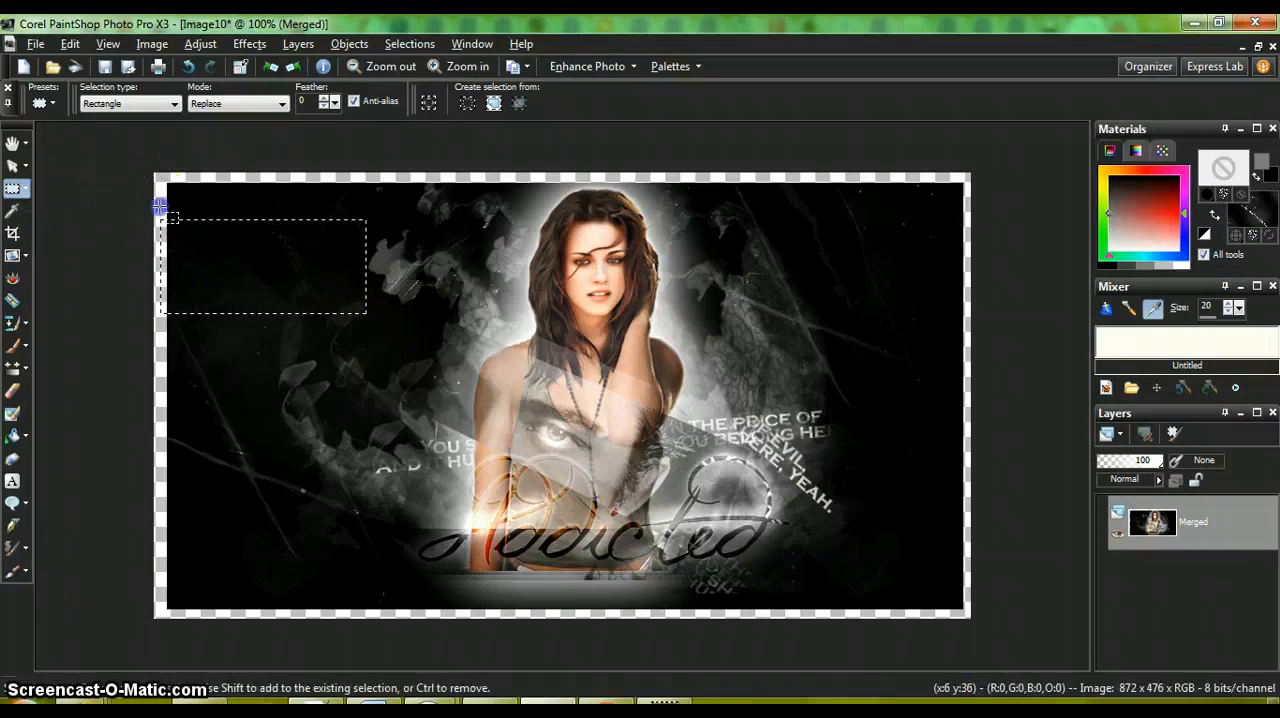
drag(160, 206, 362, 574)
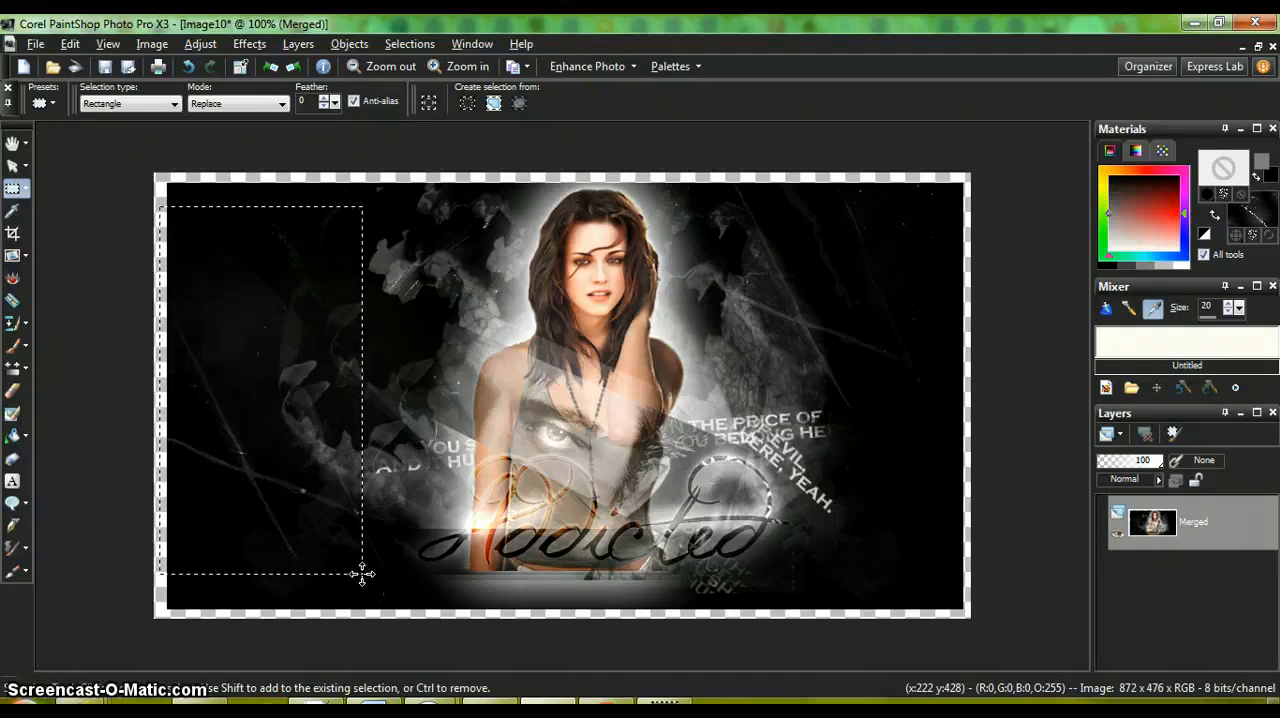
key(Delete)
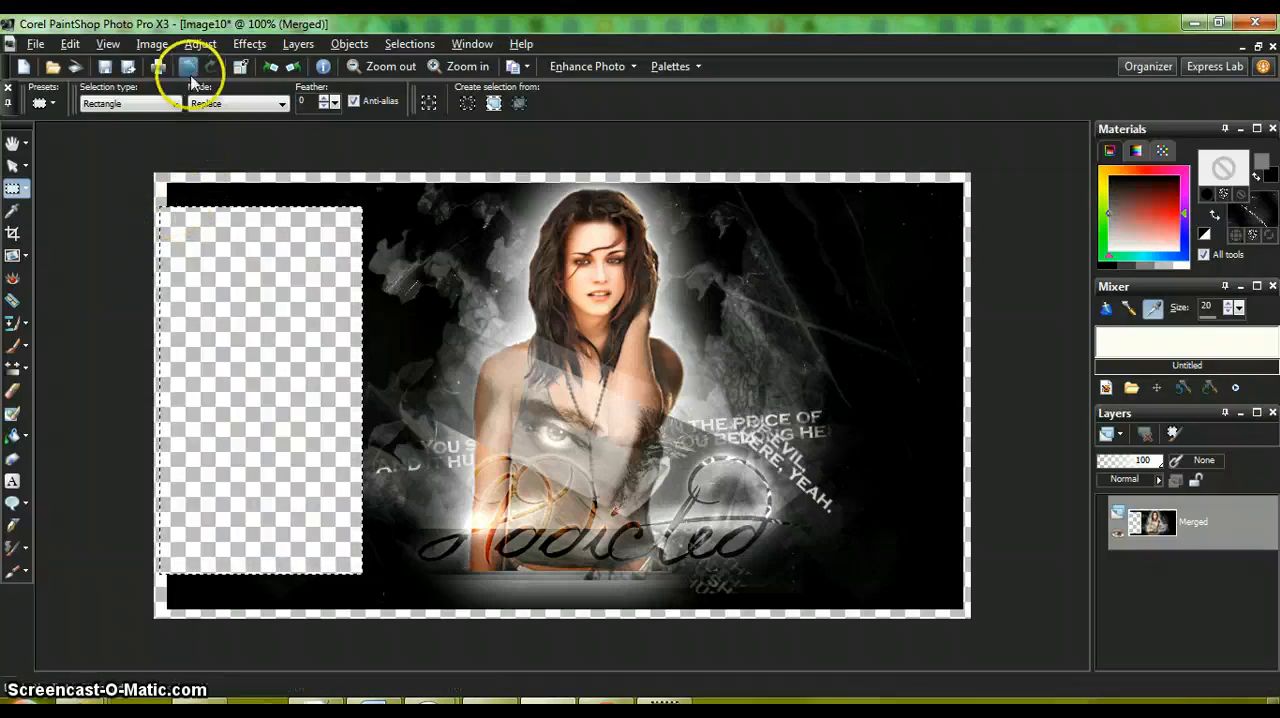
Step: Show the rulers around the image canvas
click(107, 44)
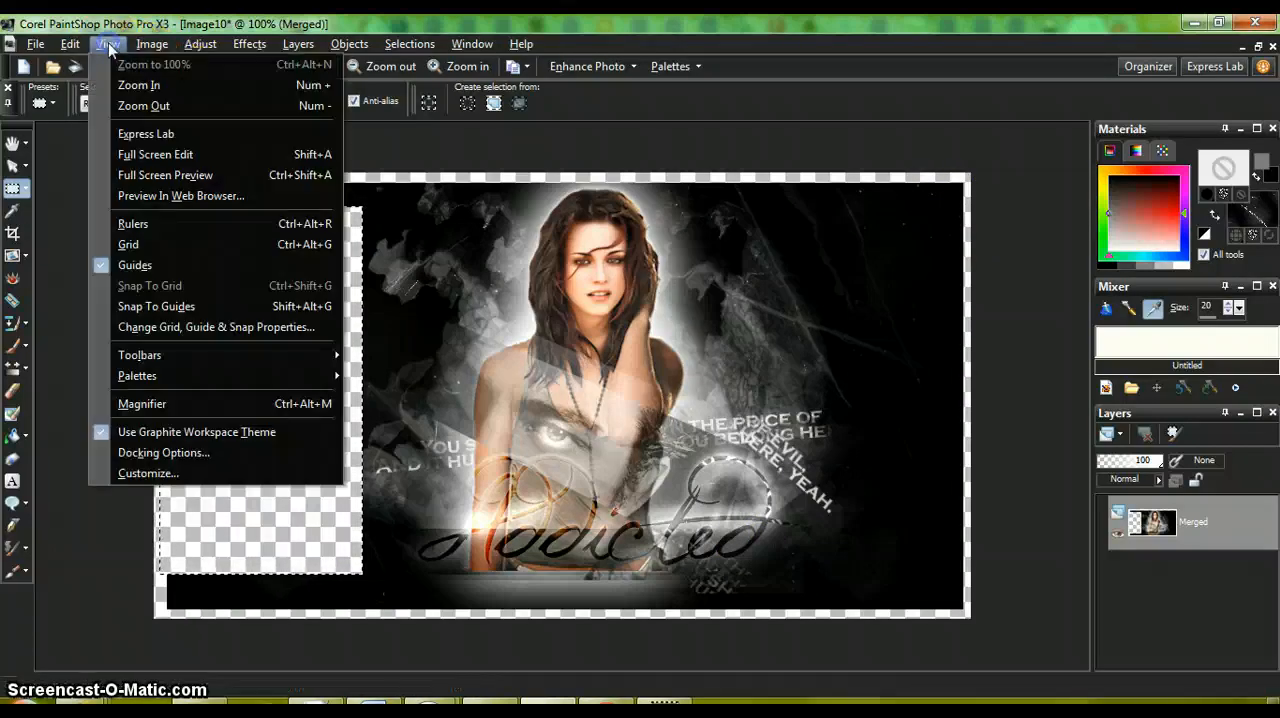
click(136, 223)
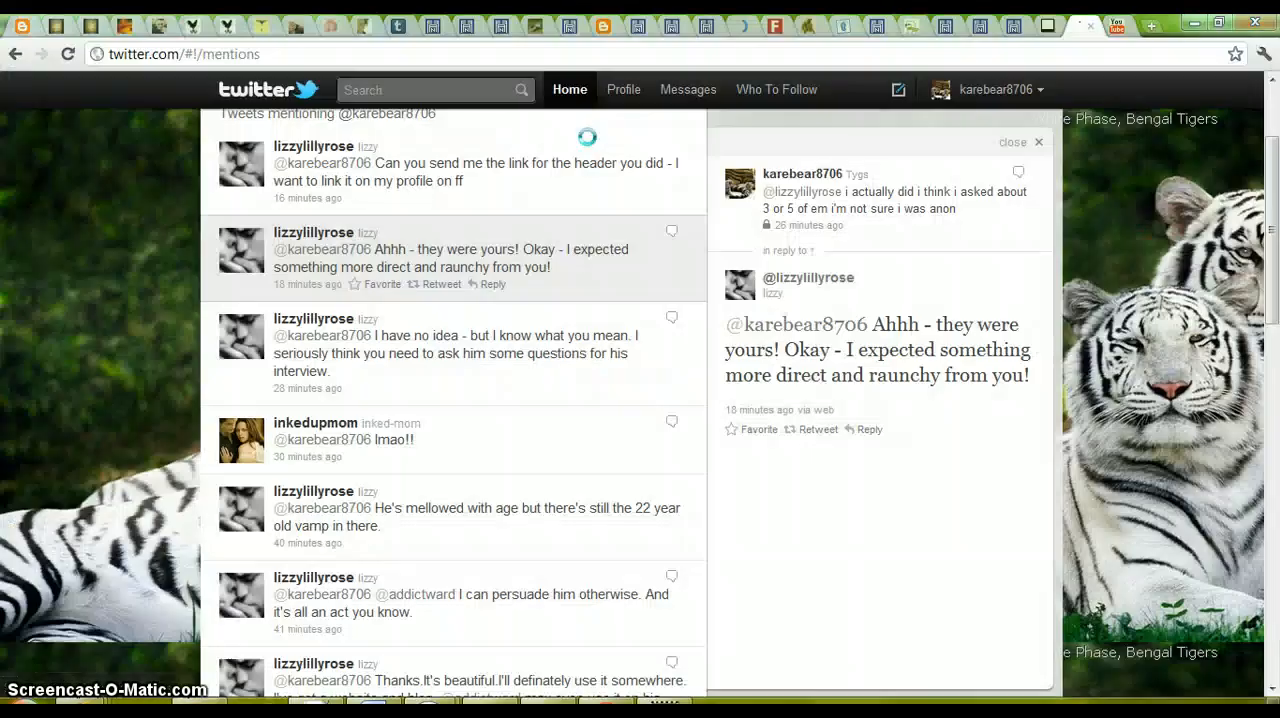
click(587, 137)
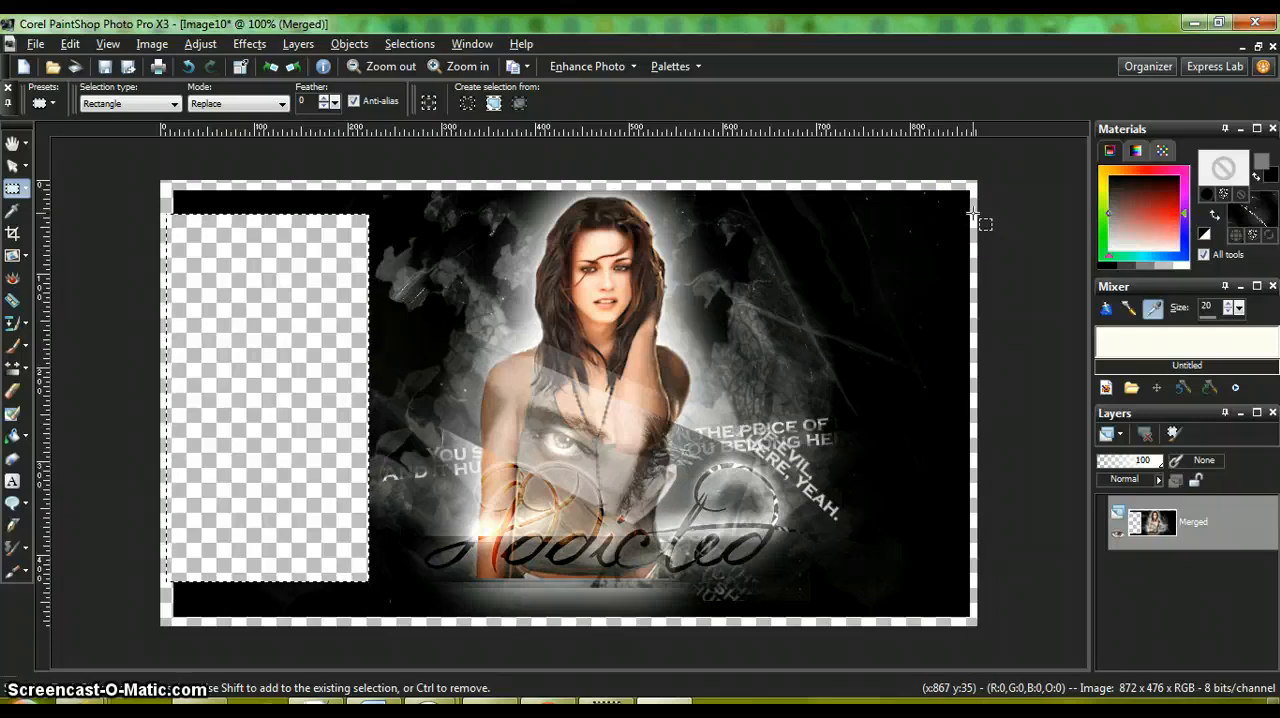
Step: Delete a rectangular area about 137 x 398 px along the image's right side, and clear the selection
drag(972, 213, 853, 540)
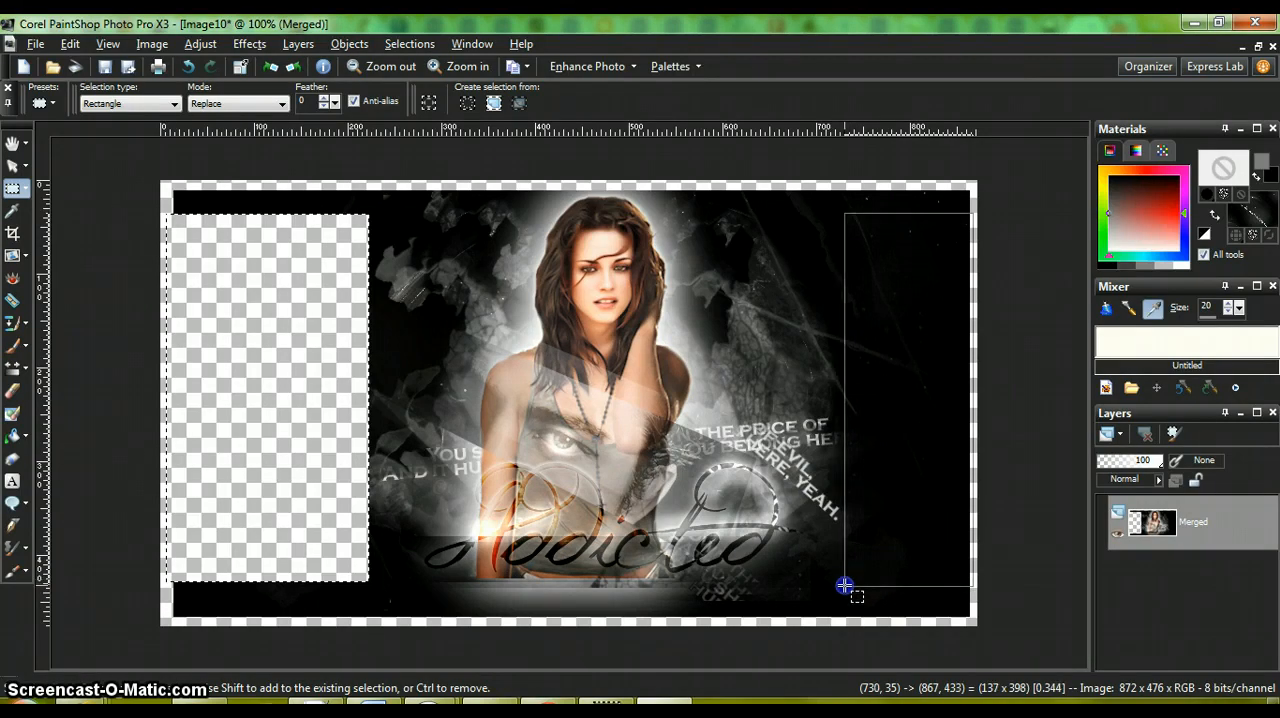
drag(845, 585, 844, 585)
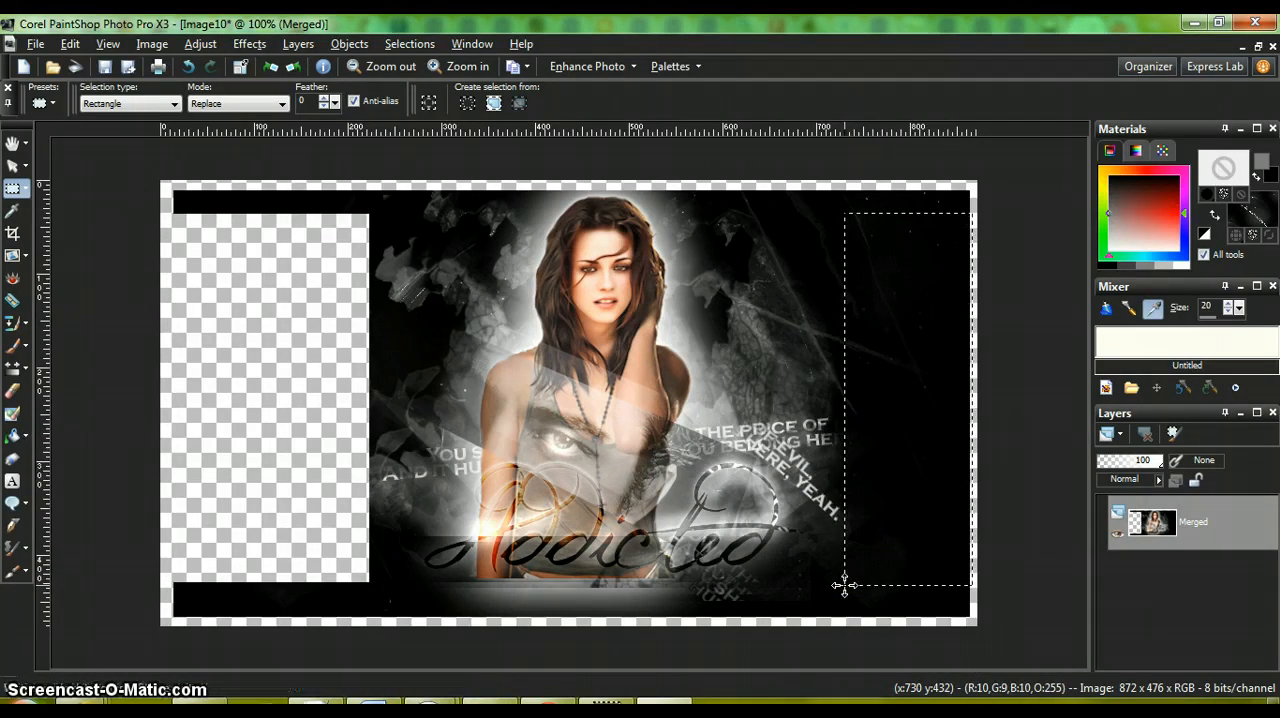
key(Delete)
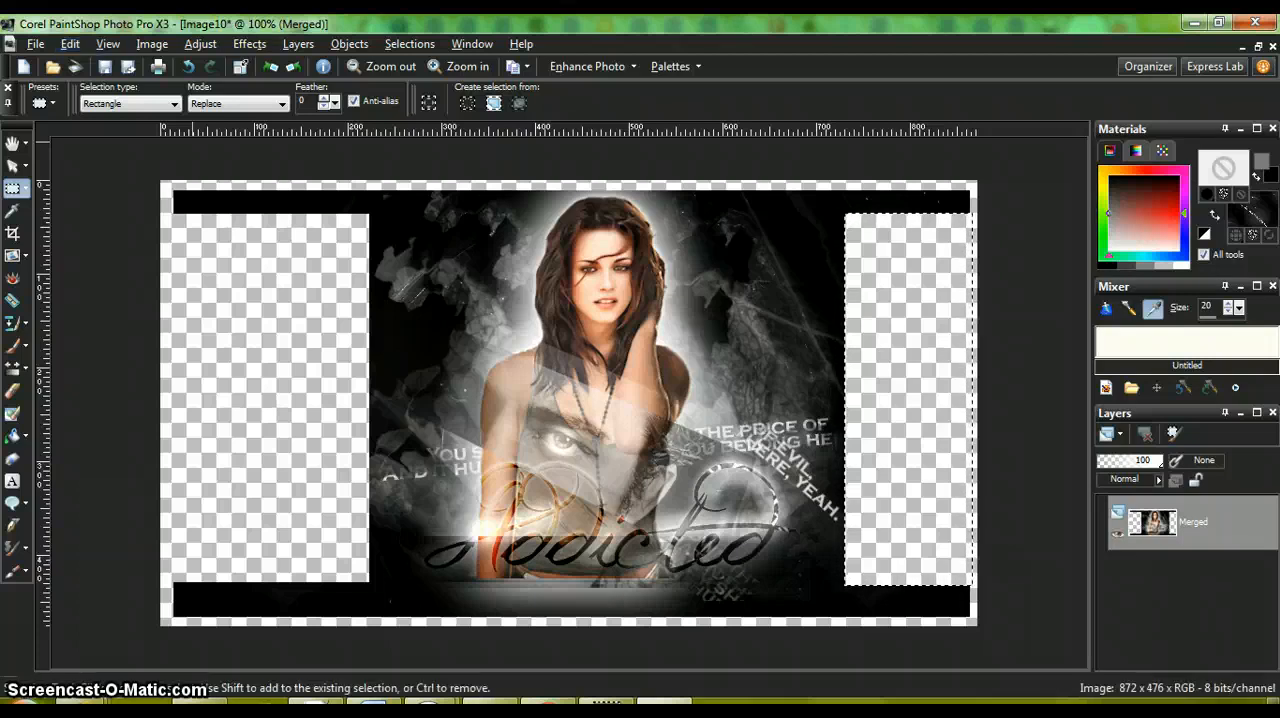
click(405, 44)
click(430, 85)
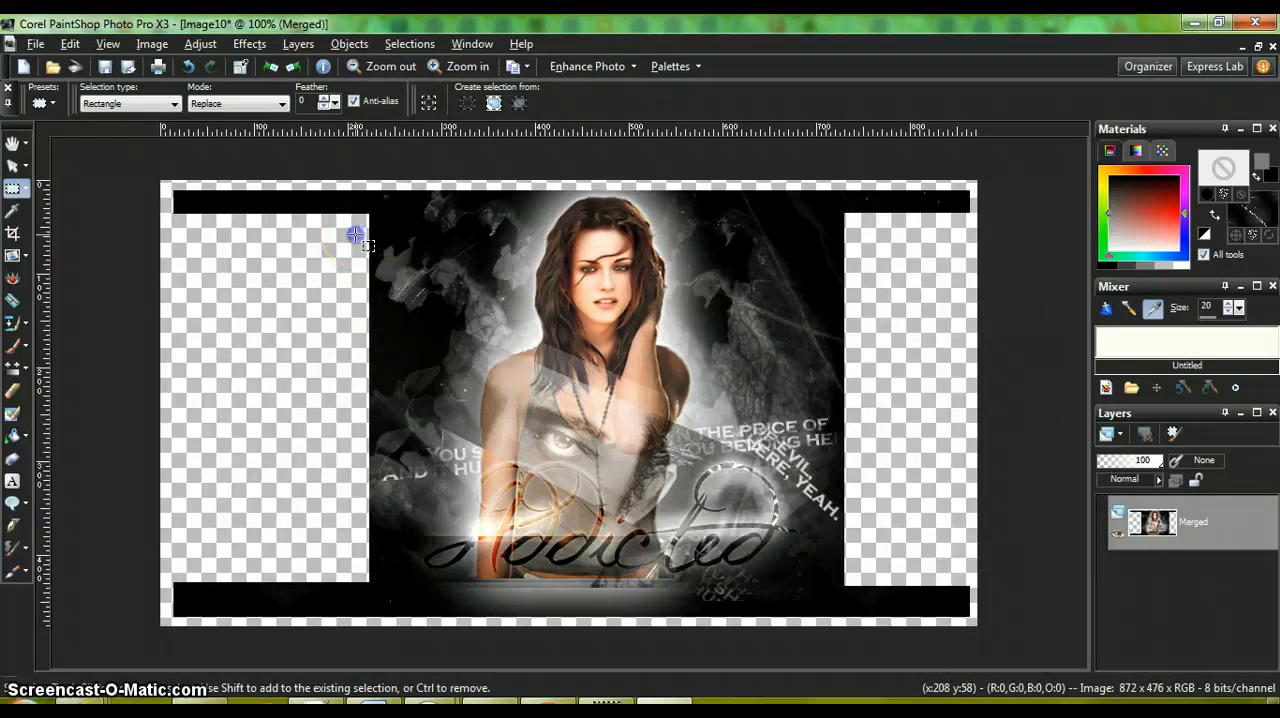
Step: Cut two transparent horizontal stripes, each about 171 px long, into the dark background left of the woman's head
drag(346, 232, 520, 243)
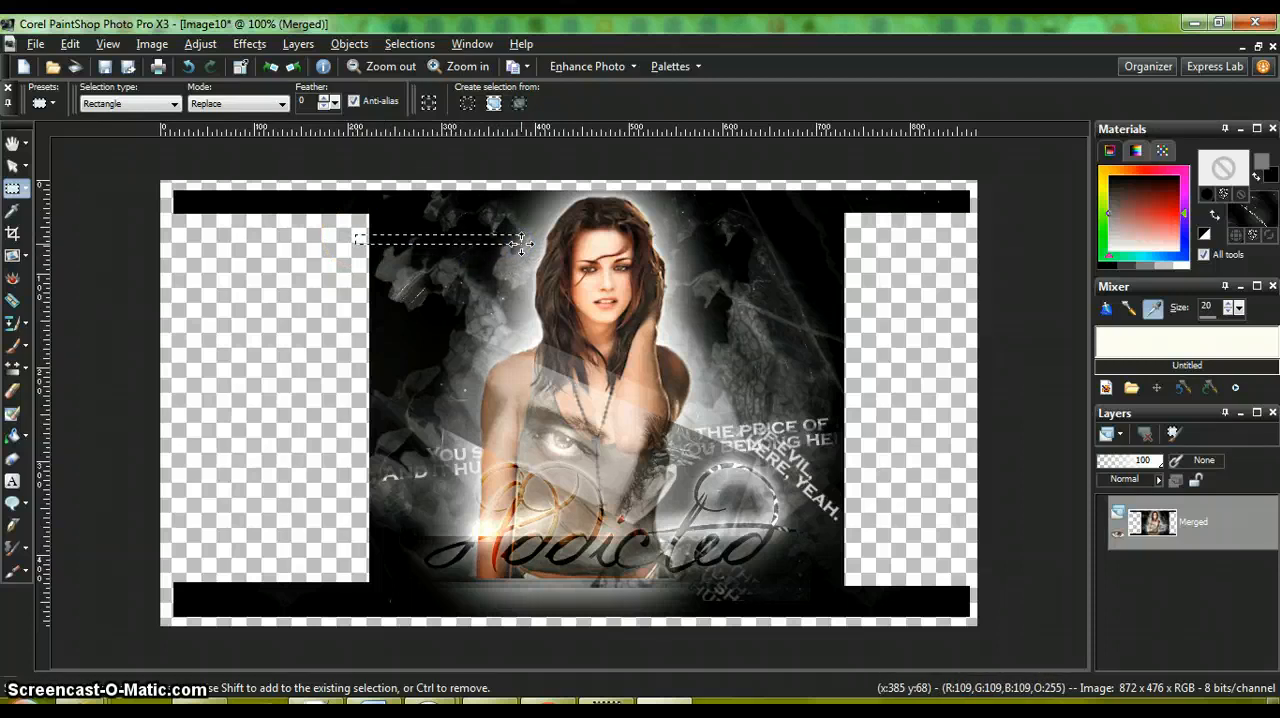
key(Delete)
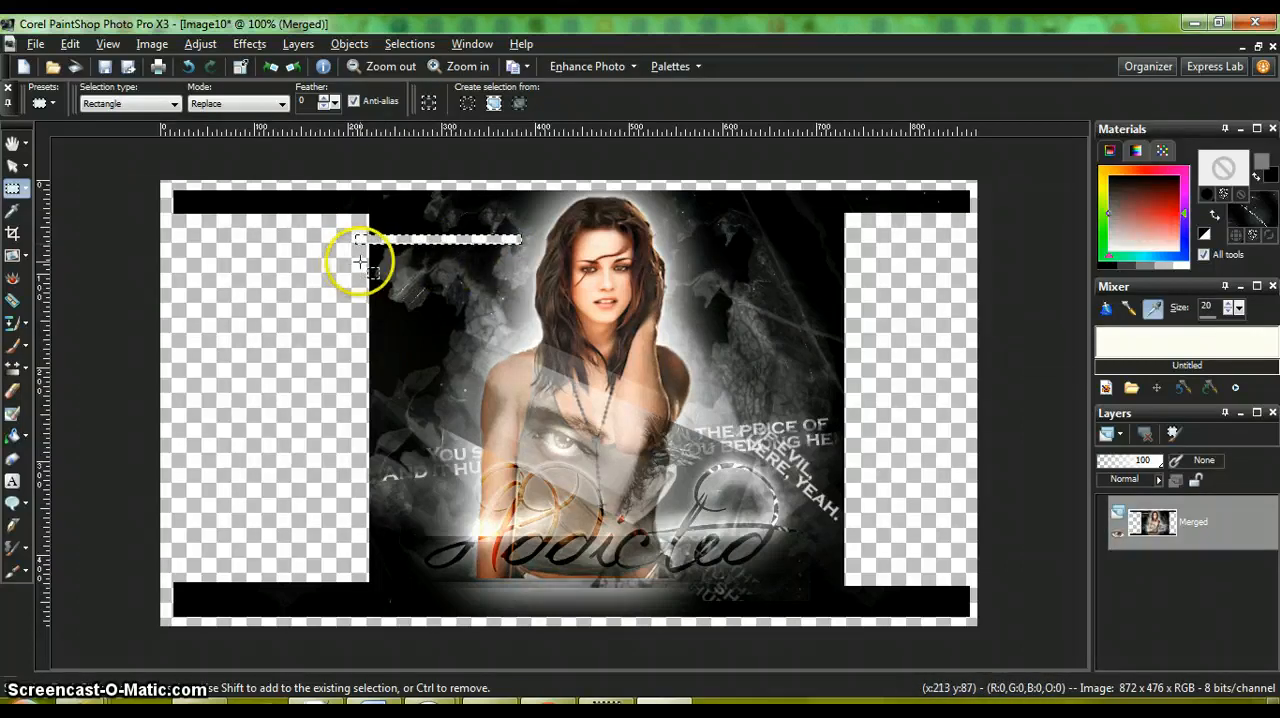
drag(361, 268, 519, 278)
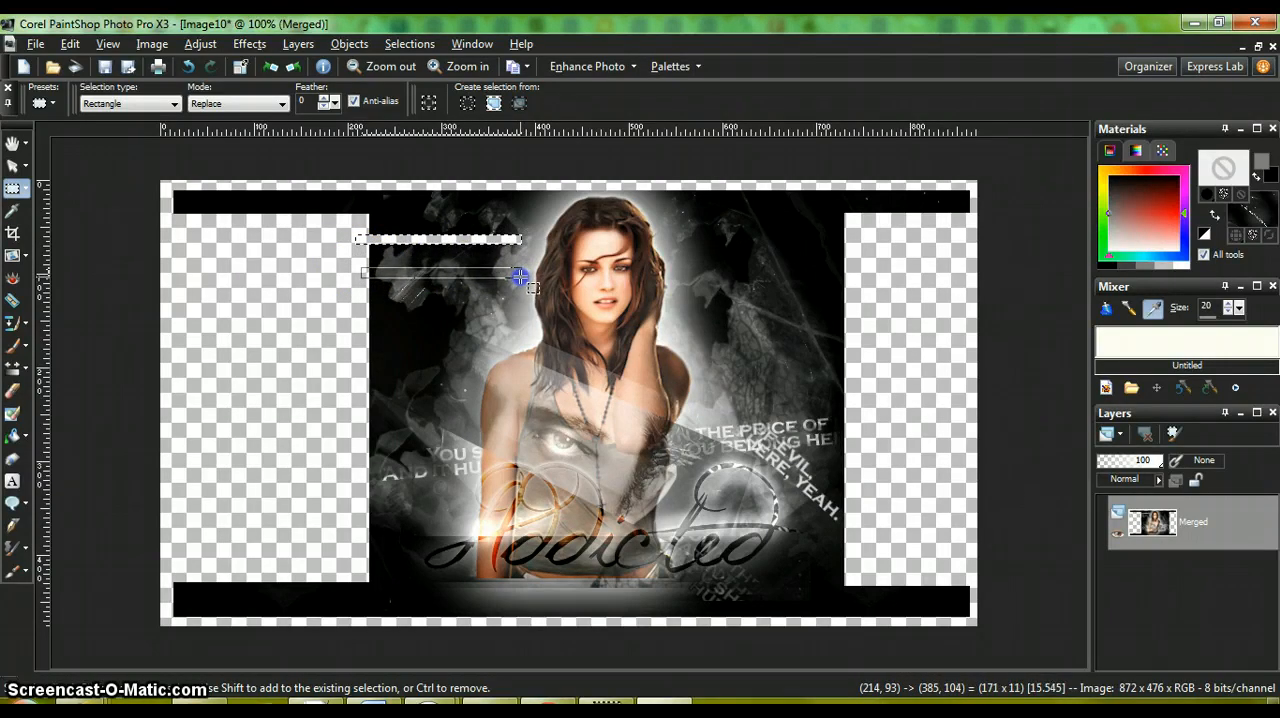
drag(519, 276, 519, 276)
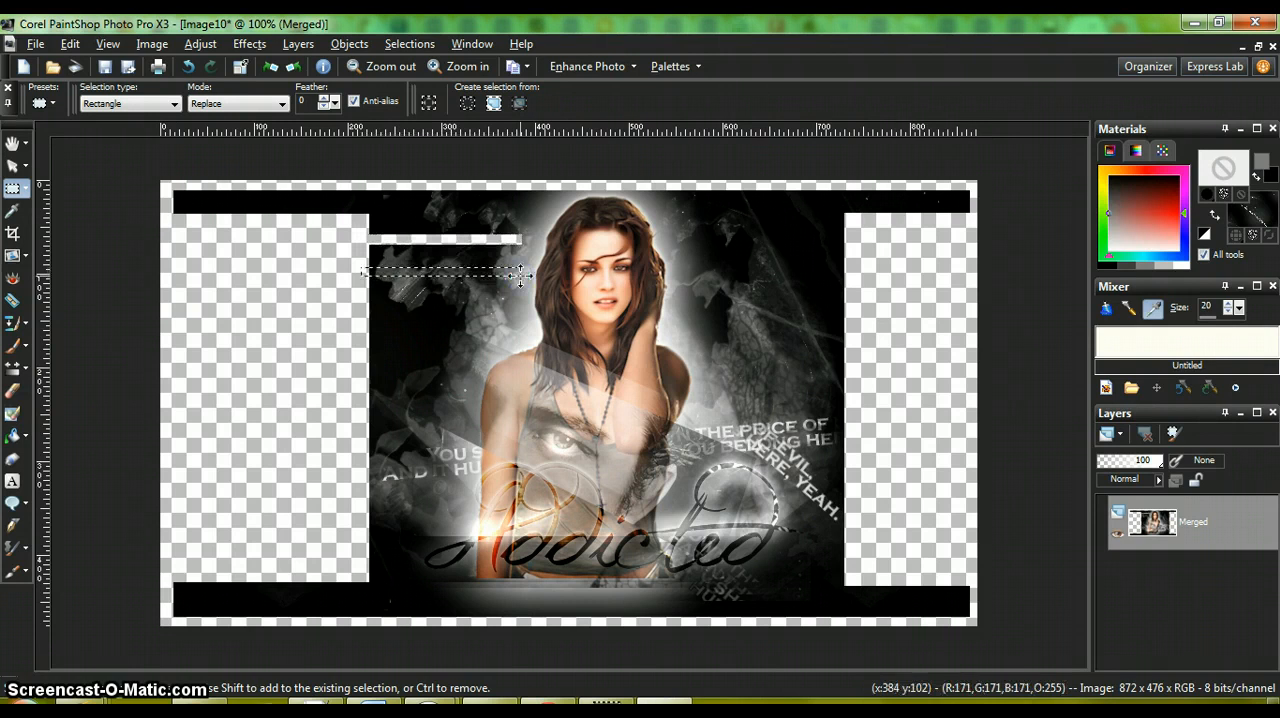
key(Delete)
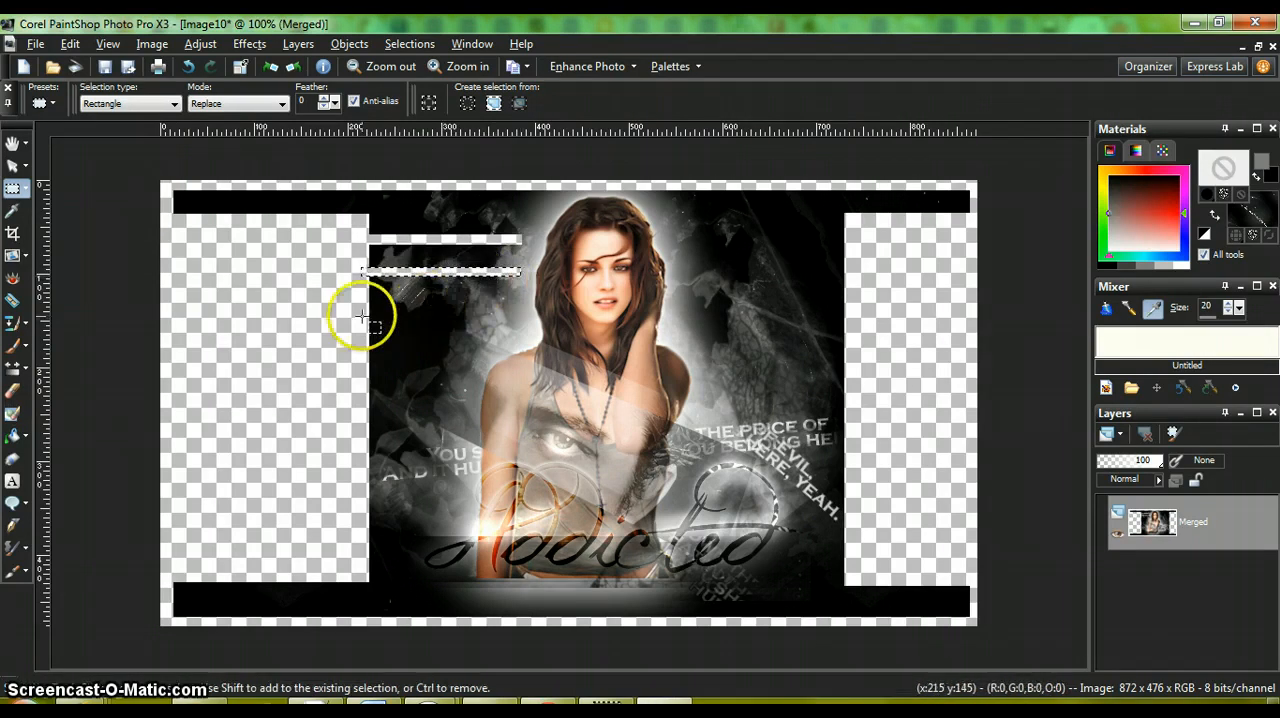
Step: Cut a short stripe about 34 x 5 px at the artwork's left edge and a vertical stripe from its end down to the black bottom bar
drag(363, 298, 366, 299)
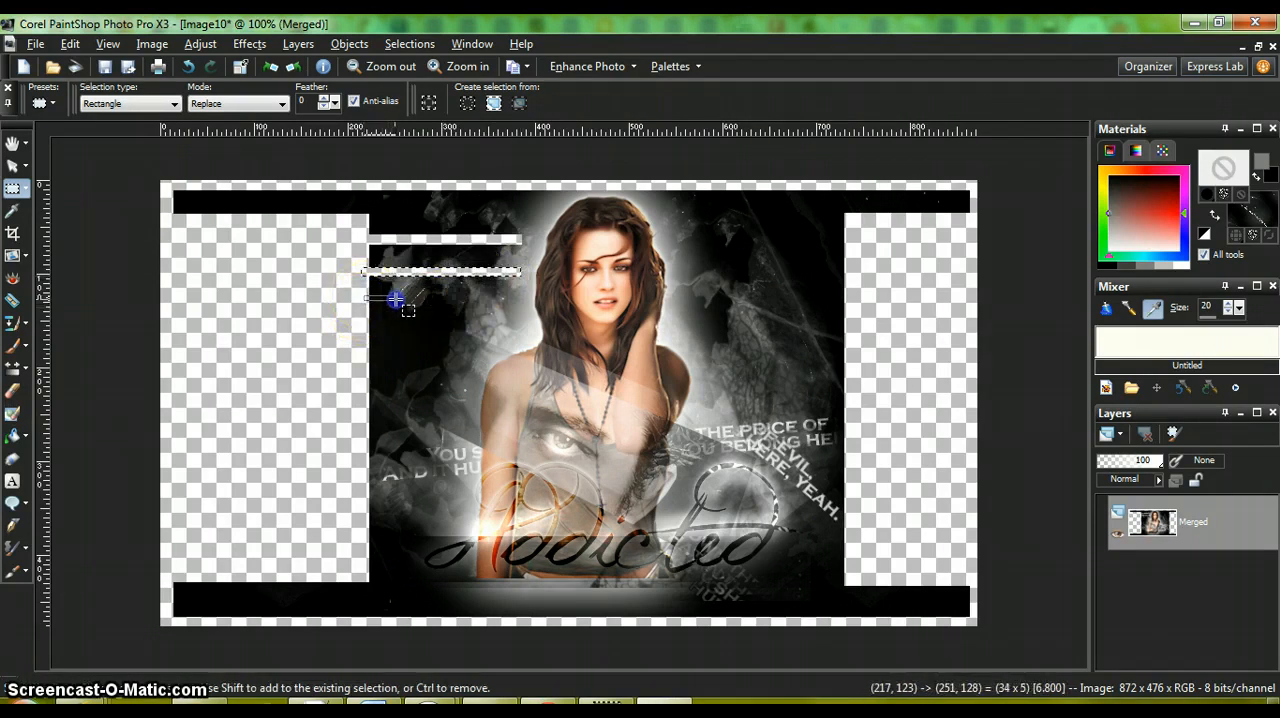
drag(396, 301, 396, 300)
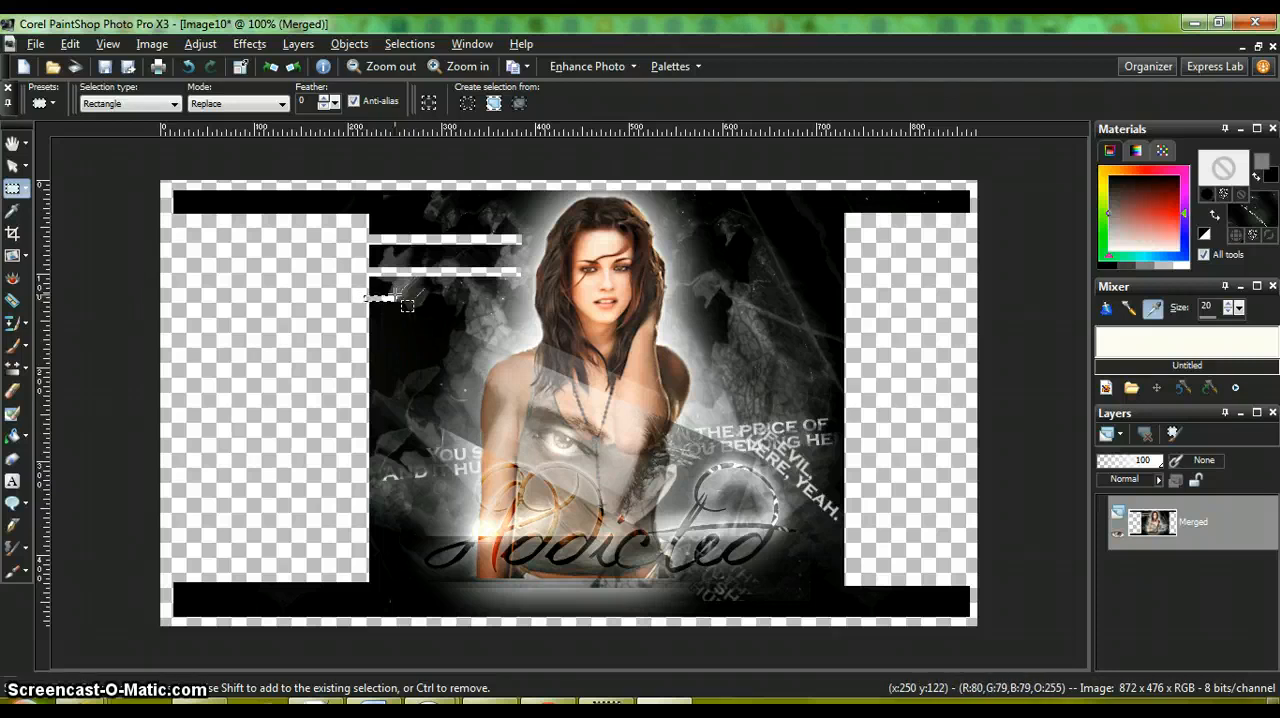
key(Delete)
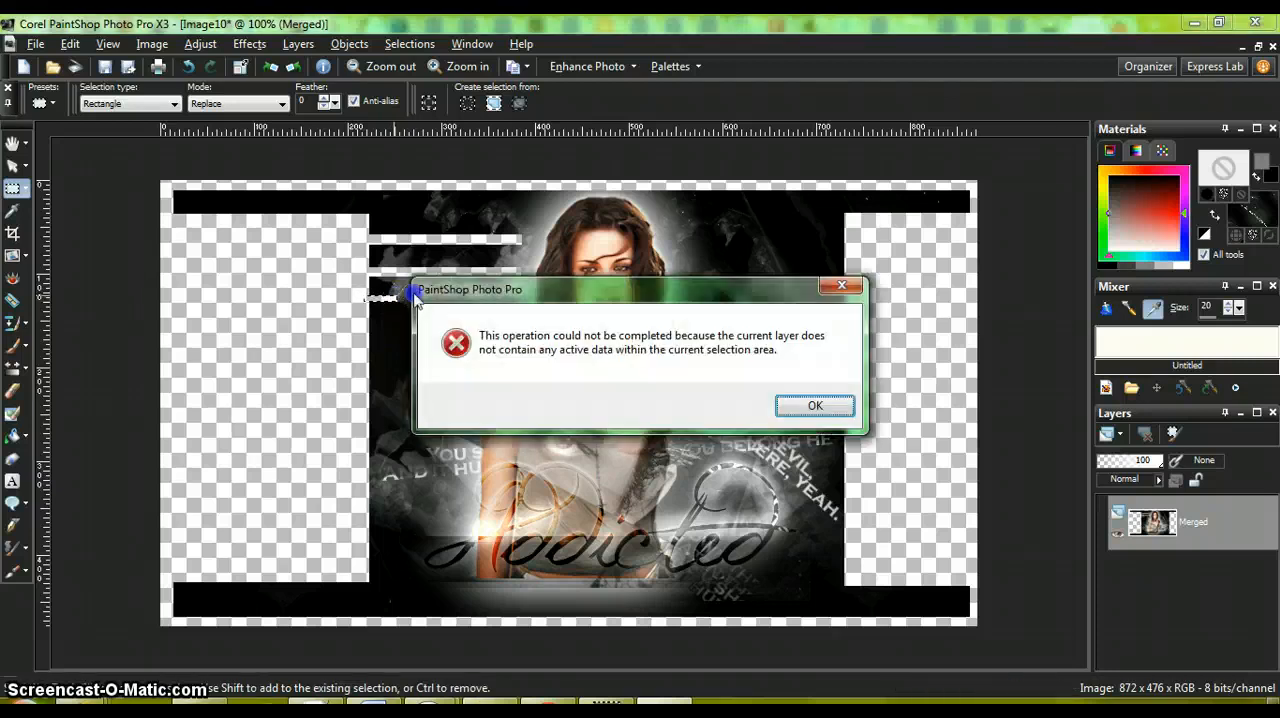
click(812, 407)
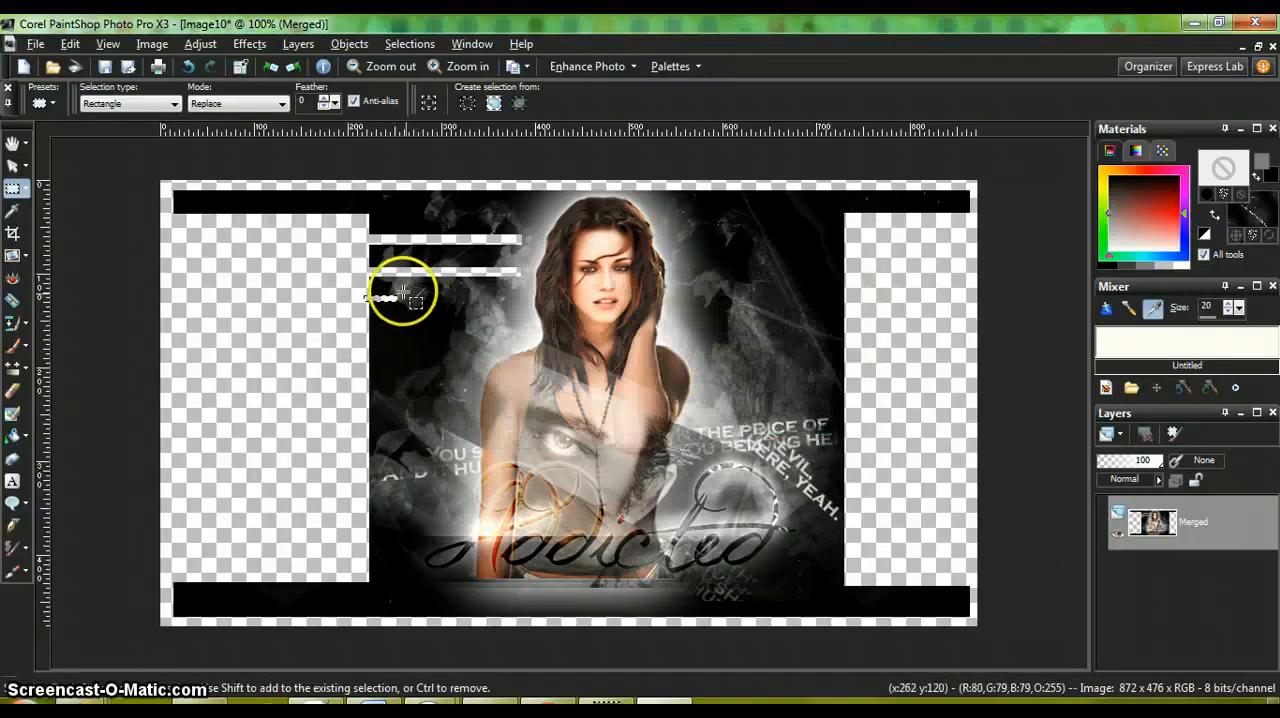
drag(397, 296, 406, 307)
drag(400, 395, 400, 585)
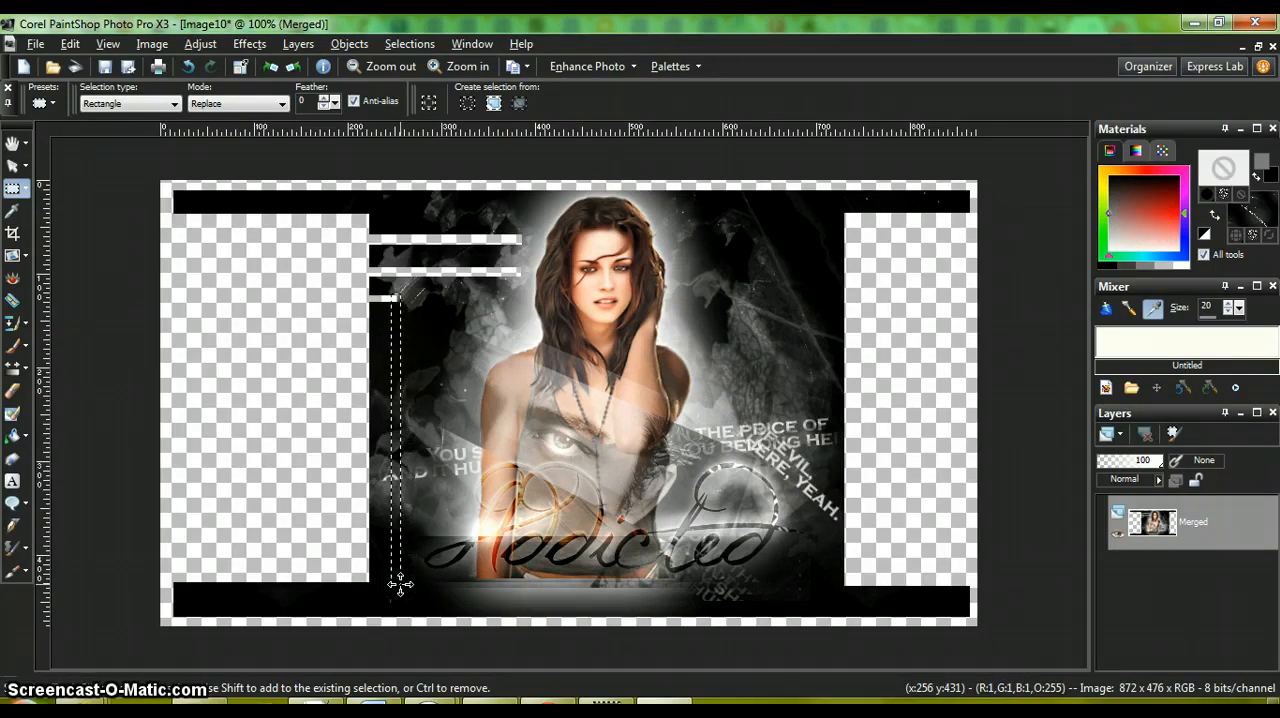
key(Delete)
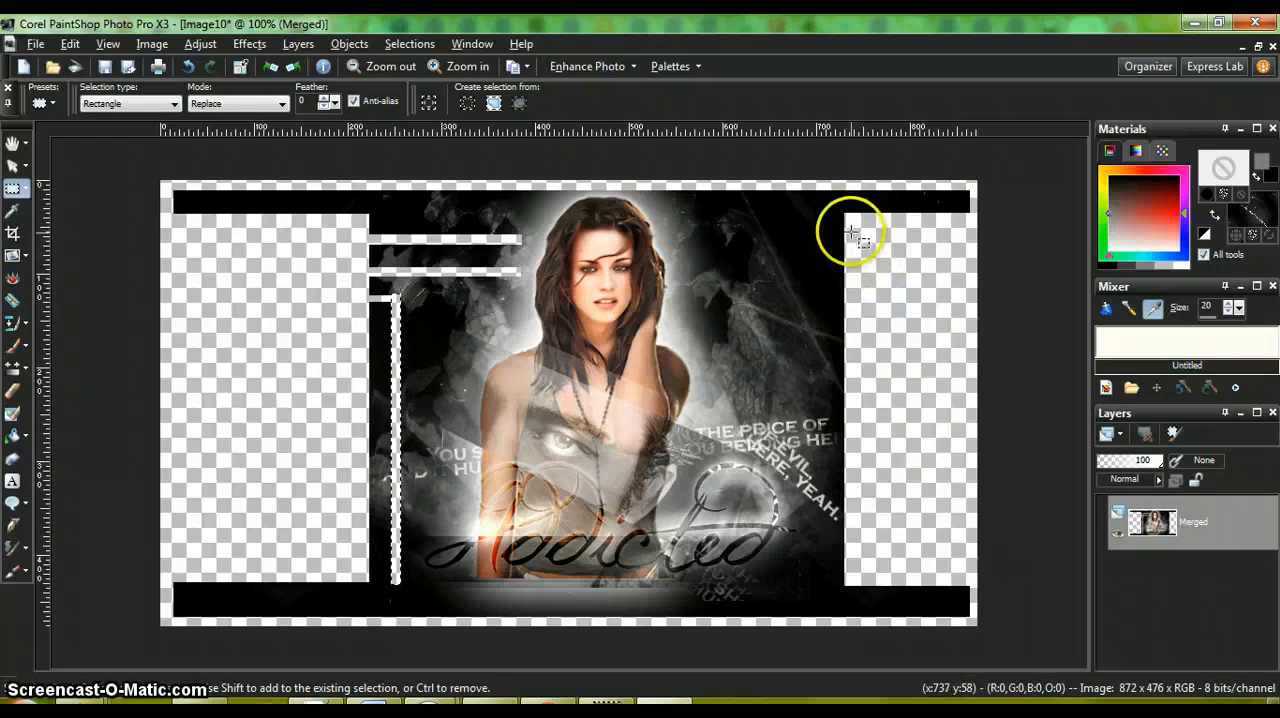
Step: Cut two transparent horizontal stripes into the dark background right of the woman's head, starting at the right cut-out area
drag(848, 231, 708, 237)
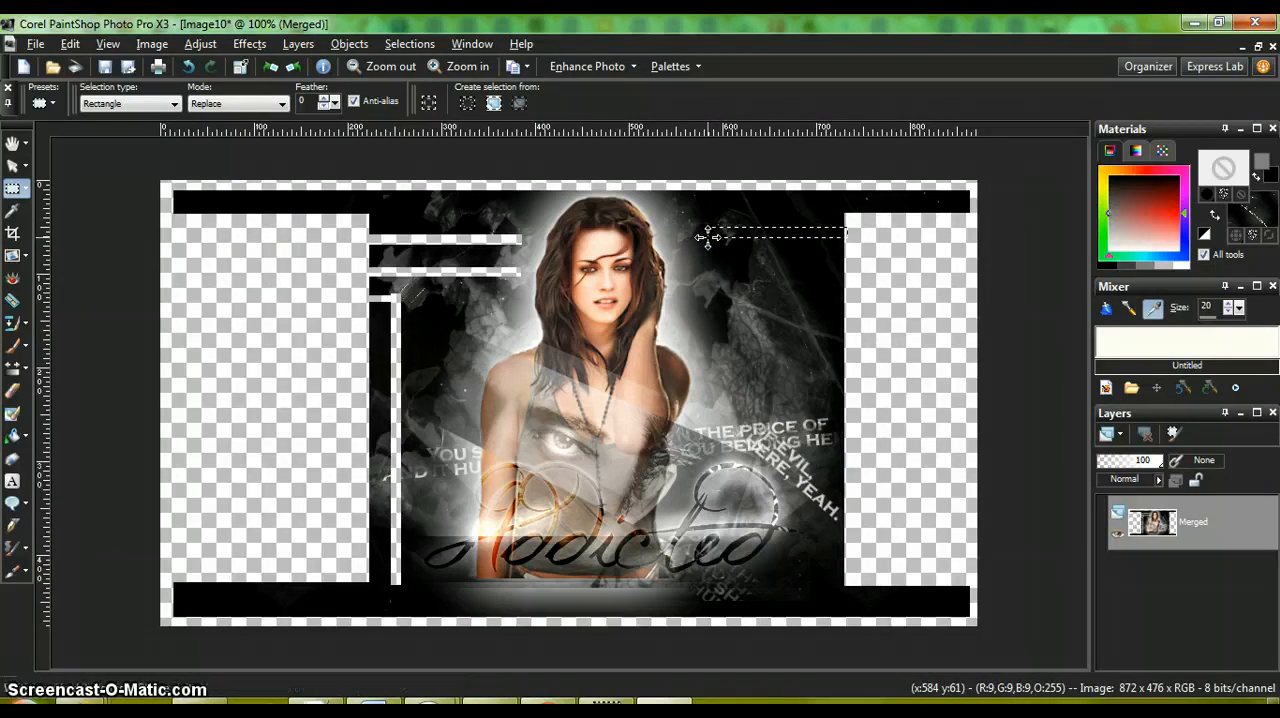
key(Delete)
drag(838, 269, 704, 277)
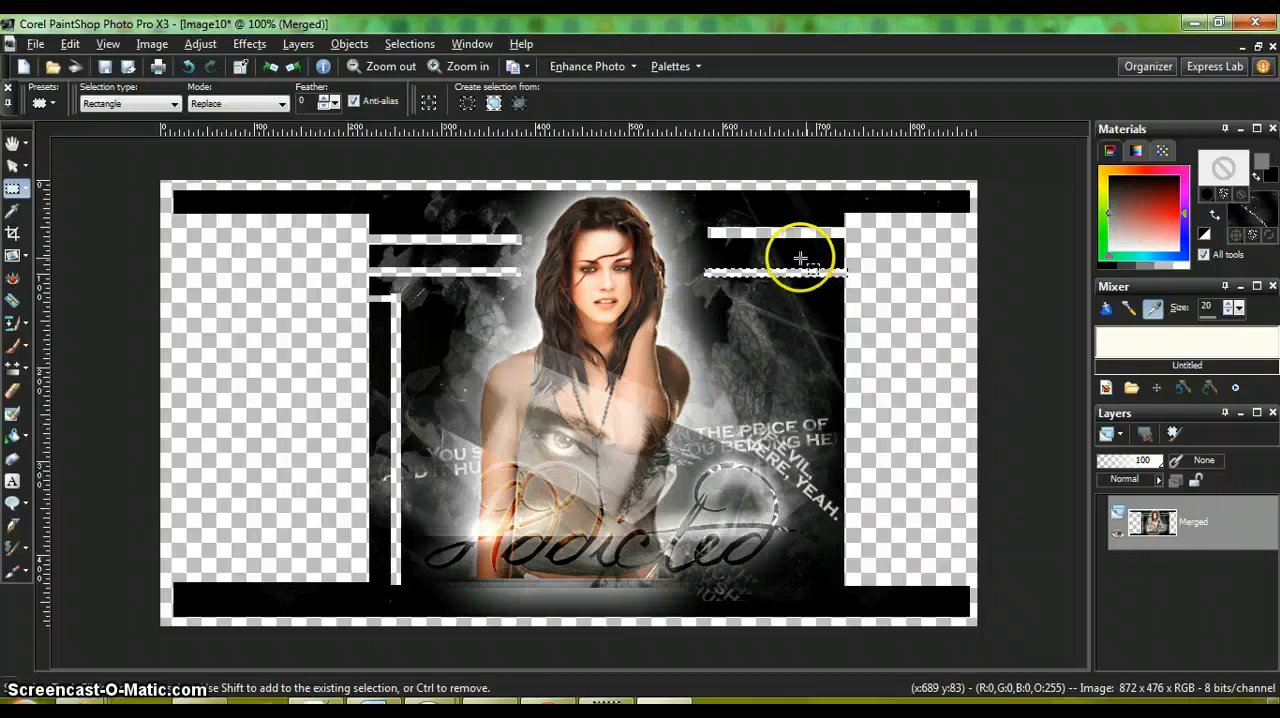
Step: Cut a vertical stripe about 10 px wide across the two right-hand stripes, and a long horizontal stripe through the black bottom bar
right_click(791, 203)
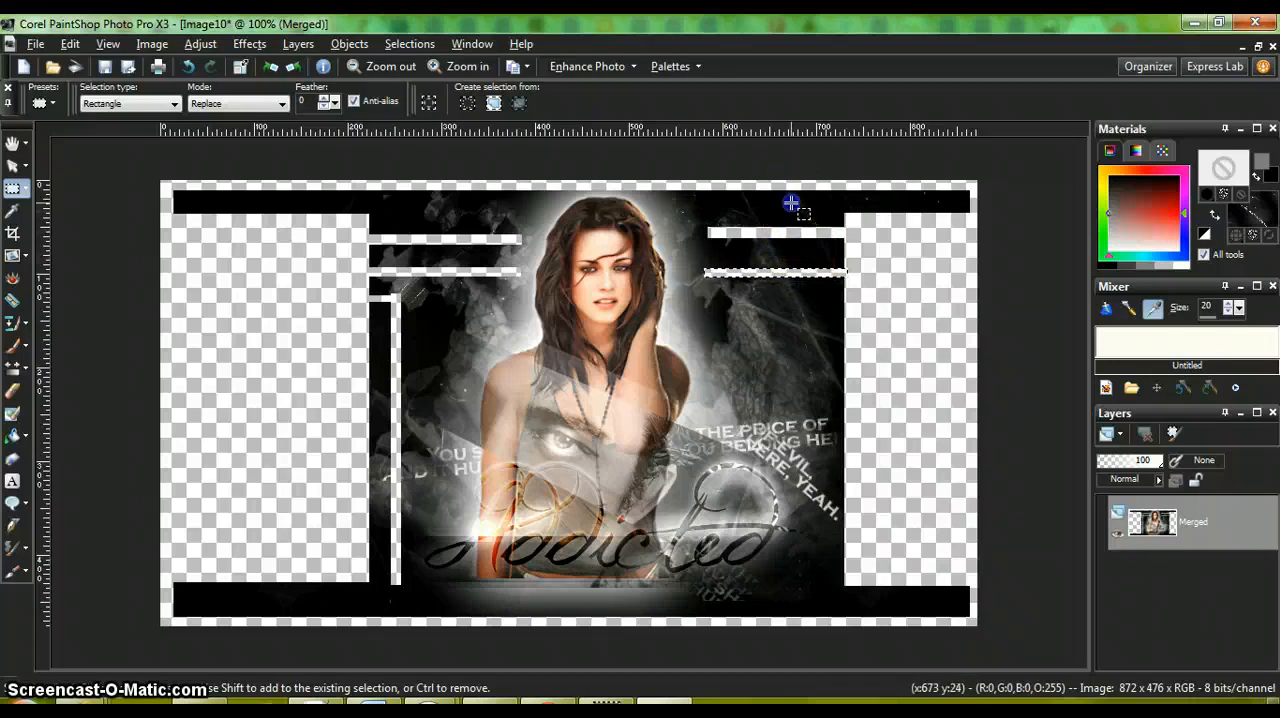
drag(794, 287, 797, 448)
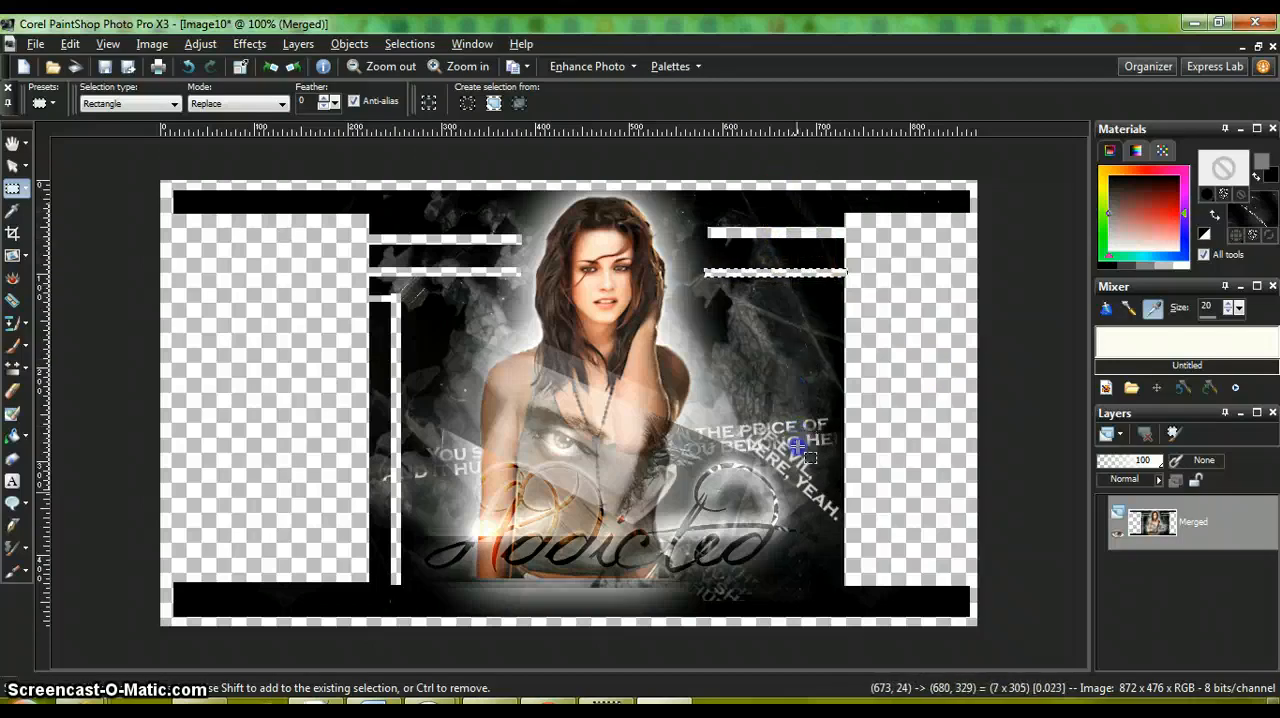
drag(800, 556, 801, 587)
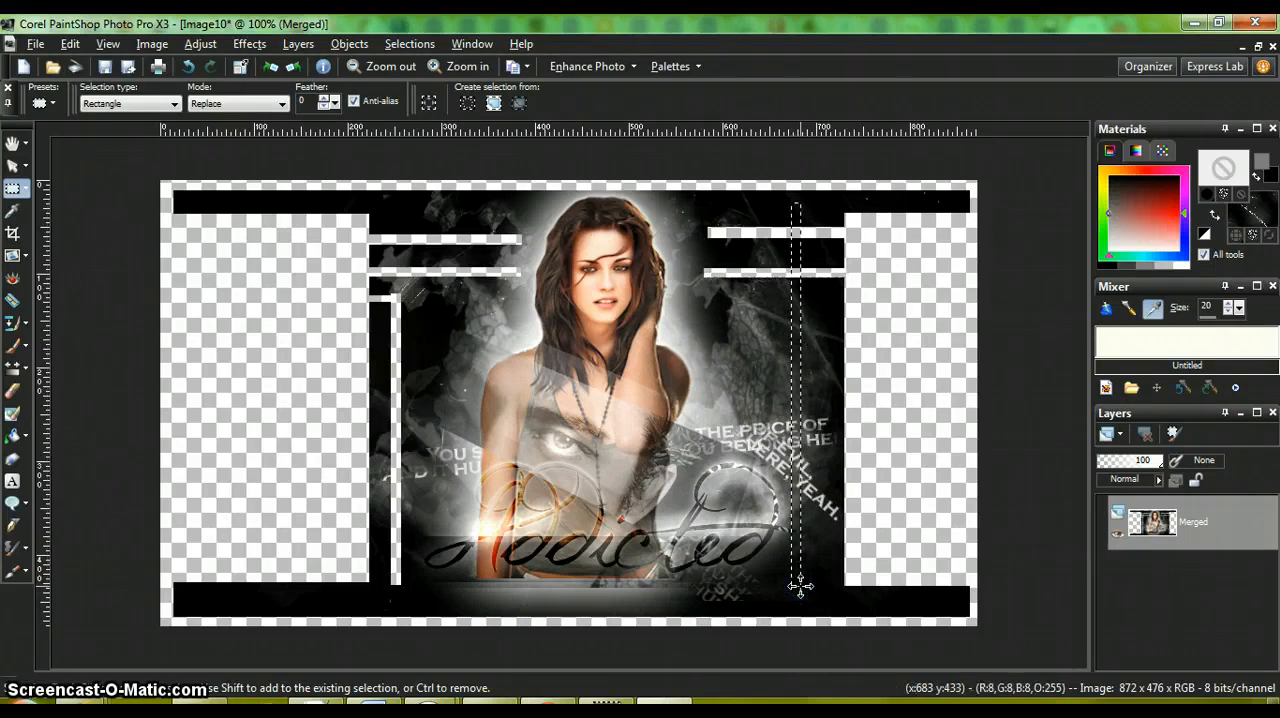
key(Delete)
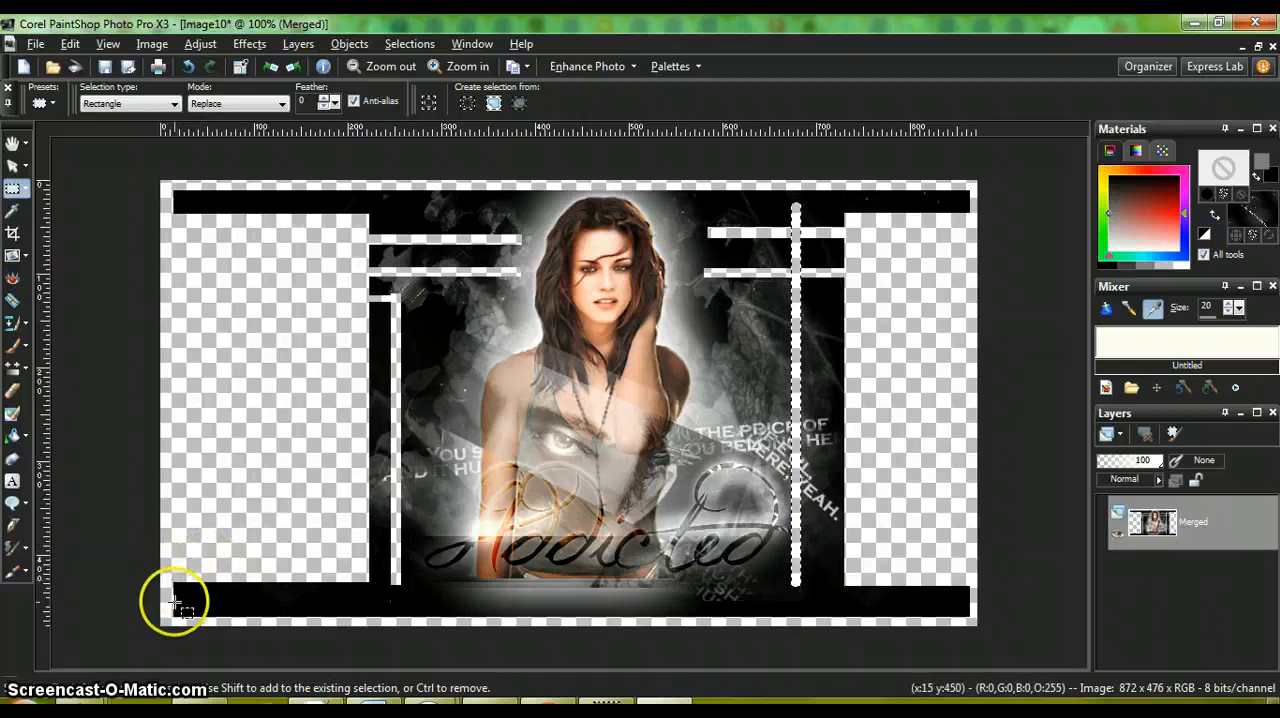
drag(177, 597, 958, 607)
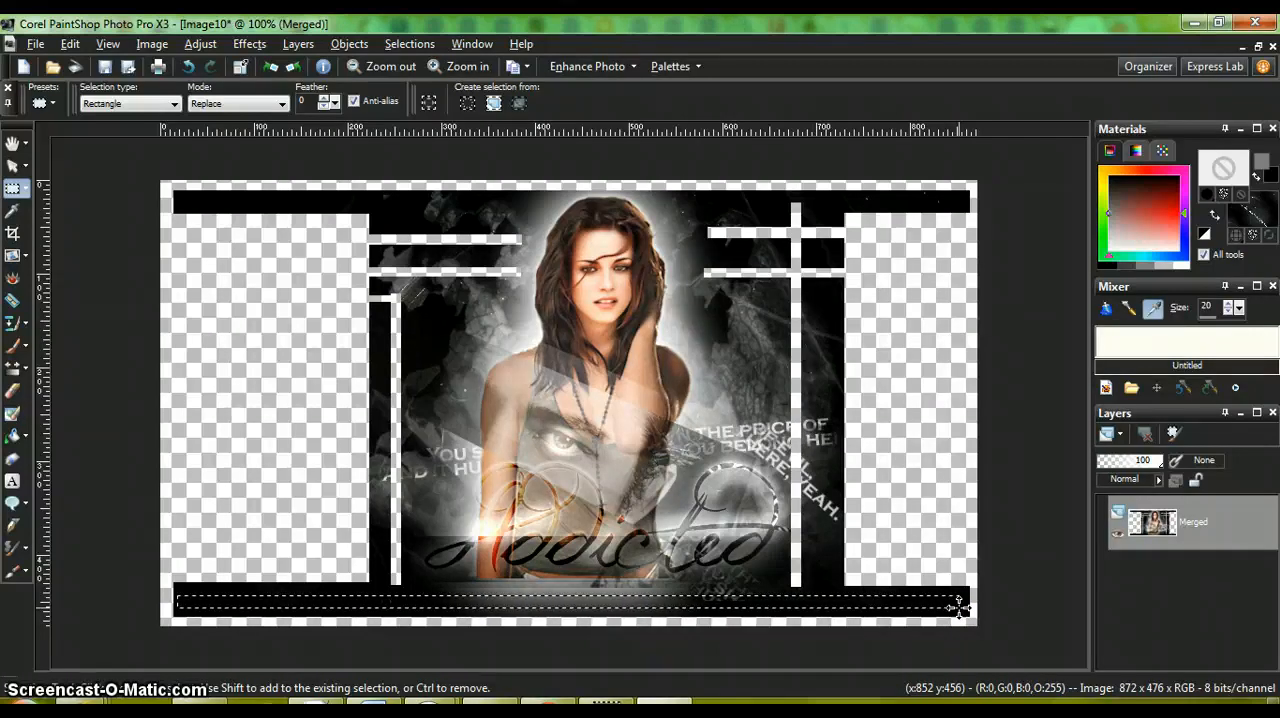
key(Delete)
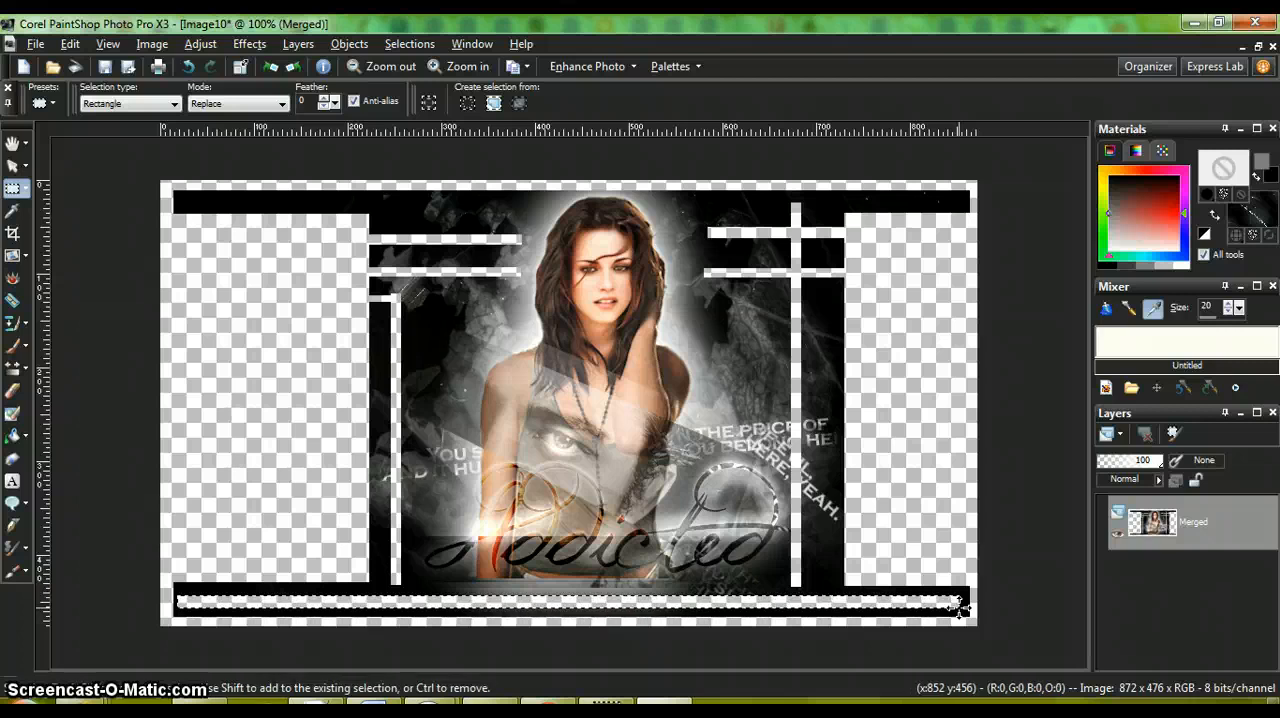
Step: Restore the banner's document window and bring up the layered Image1 document at full size
click(1258, 48)
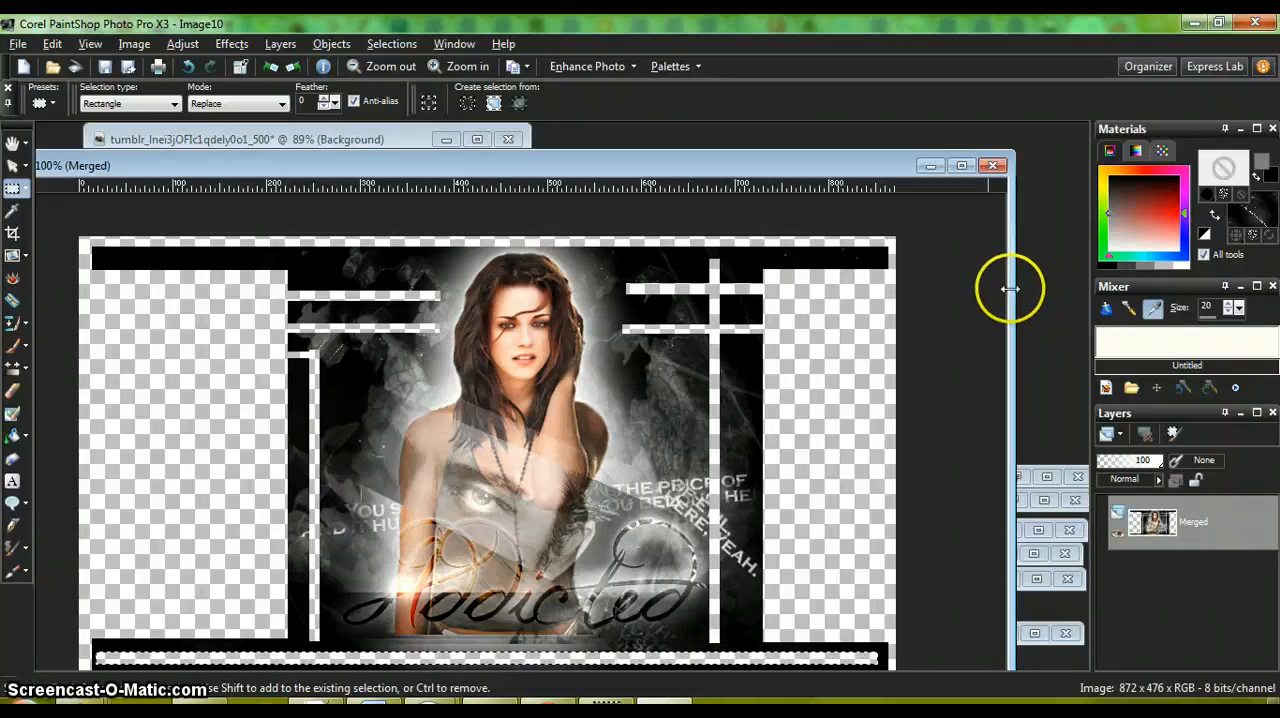
click(1030, 467)
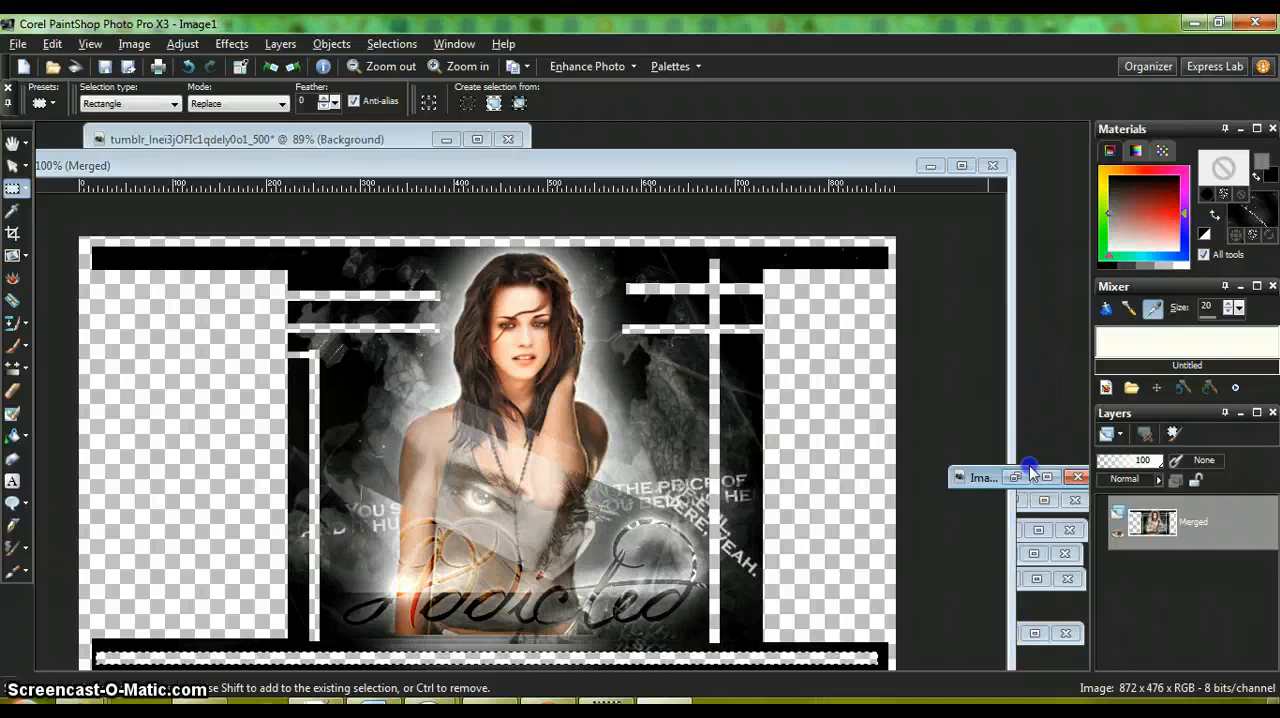
click(1016, 478)
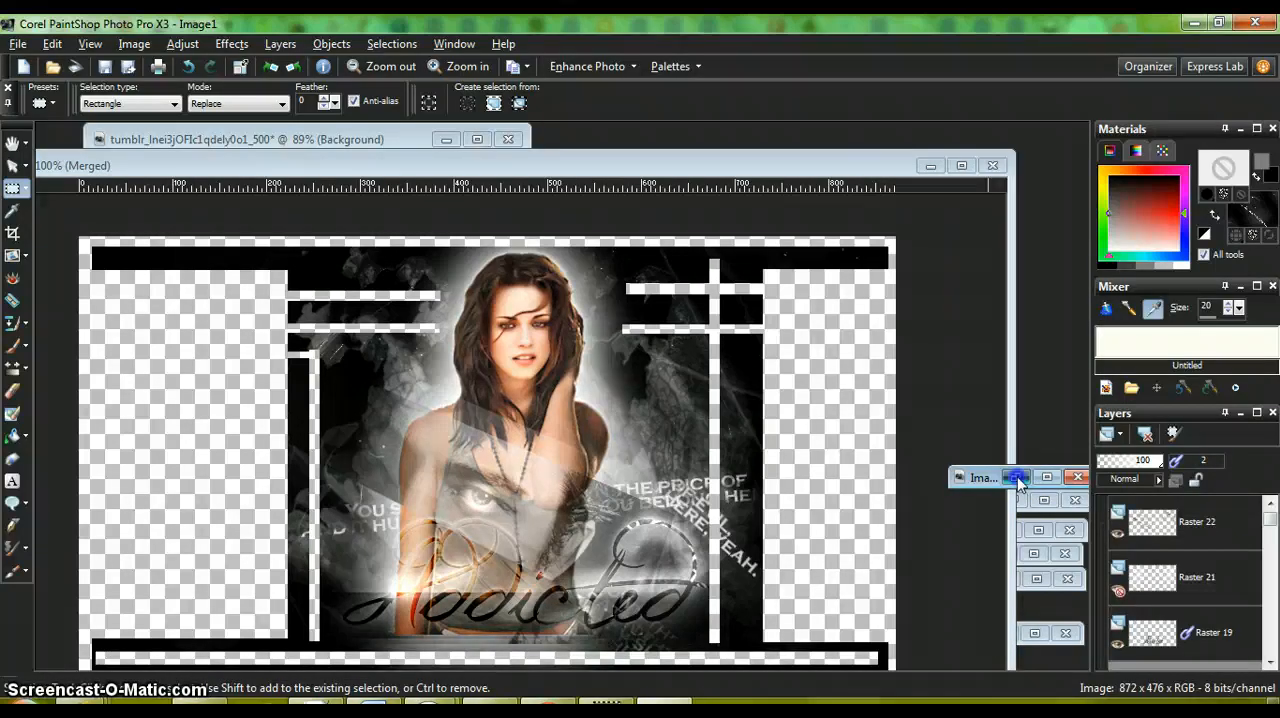
click(1016, 478)
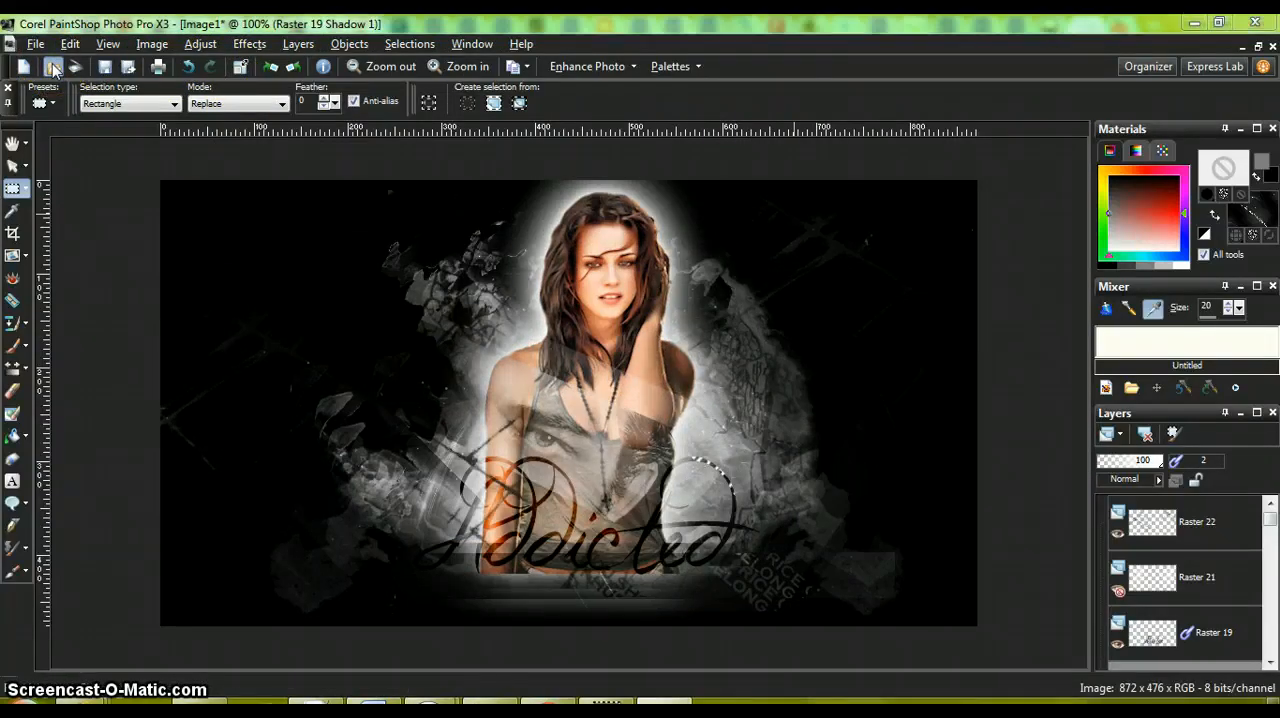
Step: Open the image Lizzy from the Addicted folder to view the finished banner example
click(54, 67)
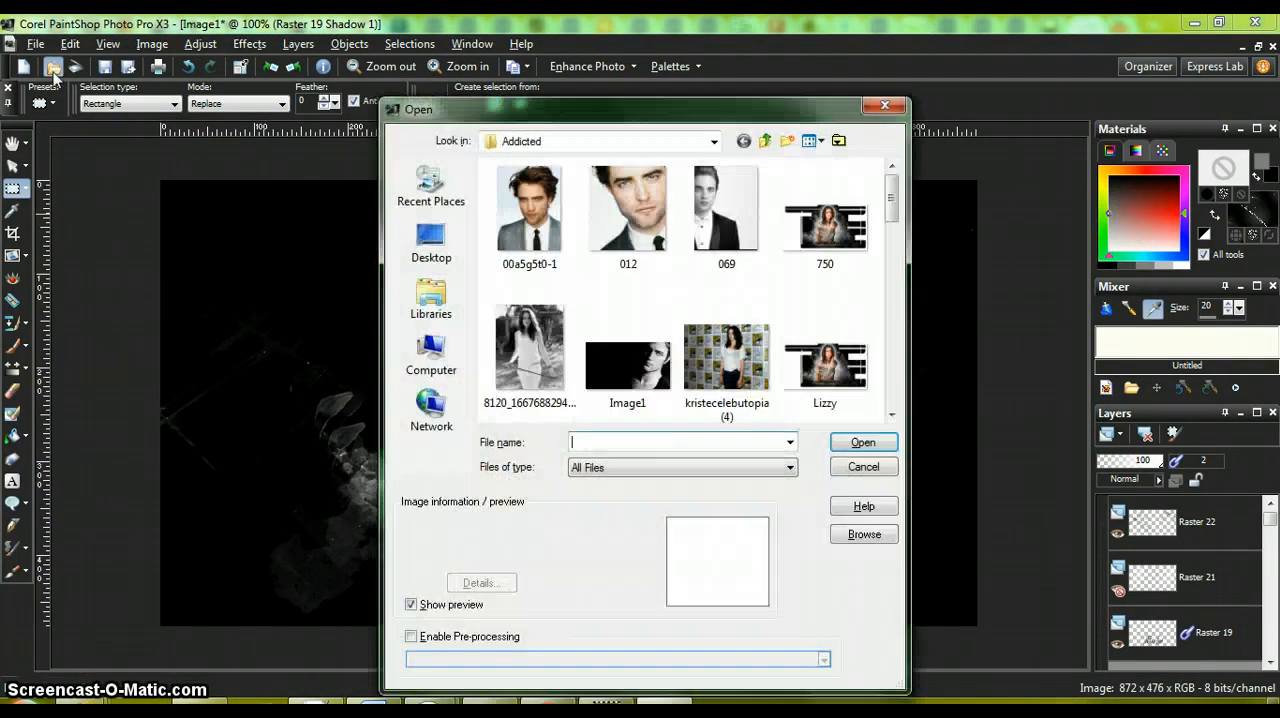
click(841, 362)
click(860, 440)
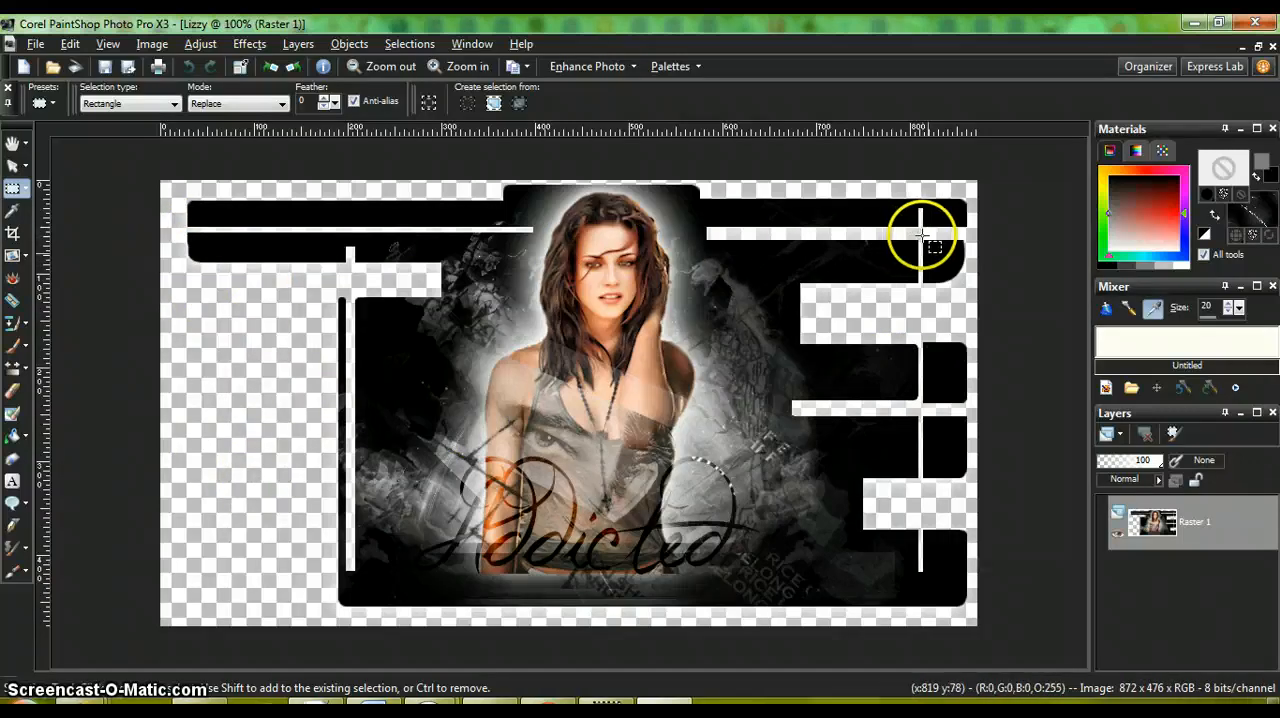
Step: Put away the example image and return to the maximized Image10 banner
click(1245, 47)
click(963, 165)
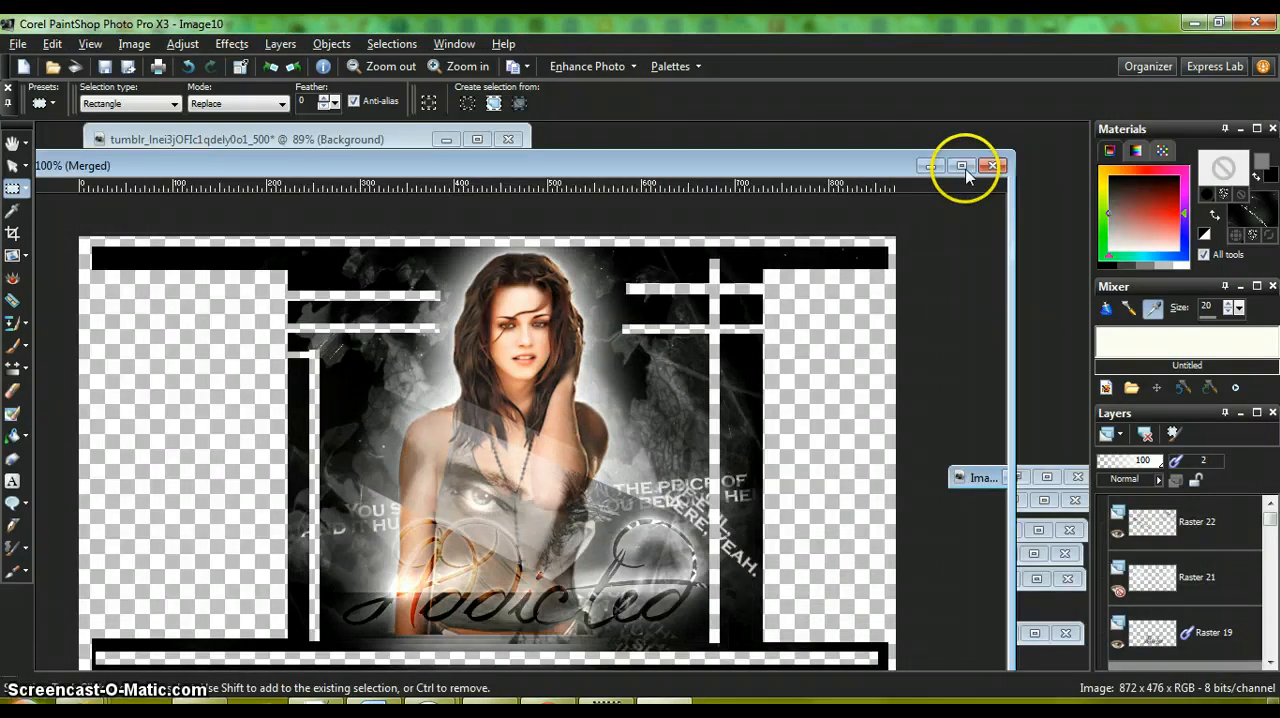
click(962, 165)
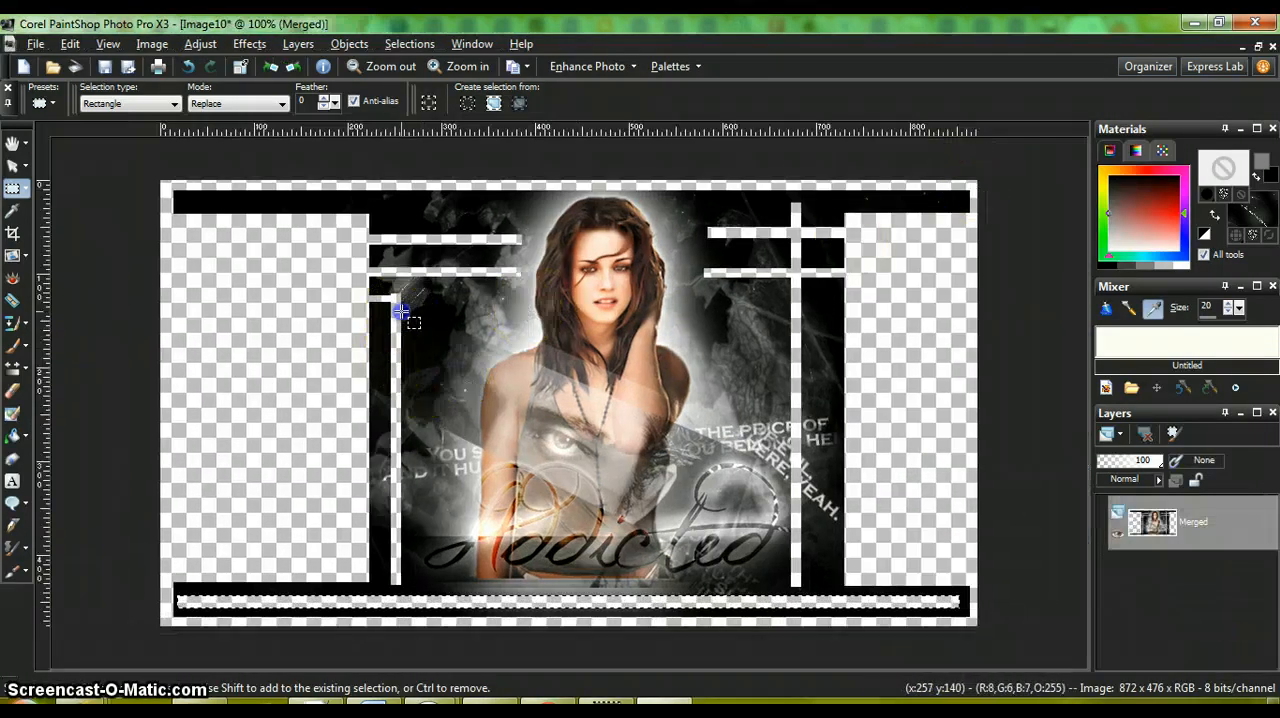
Step: Cut one more horizontal stripe on each side of the woman at neck height, running inward from the vertical stripes
drag(403, 315, 514, 320)
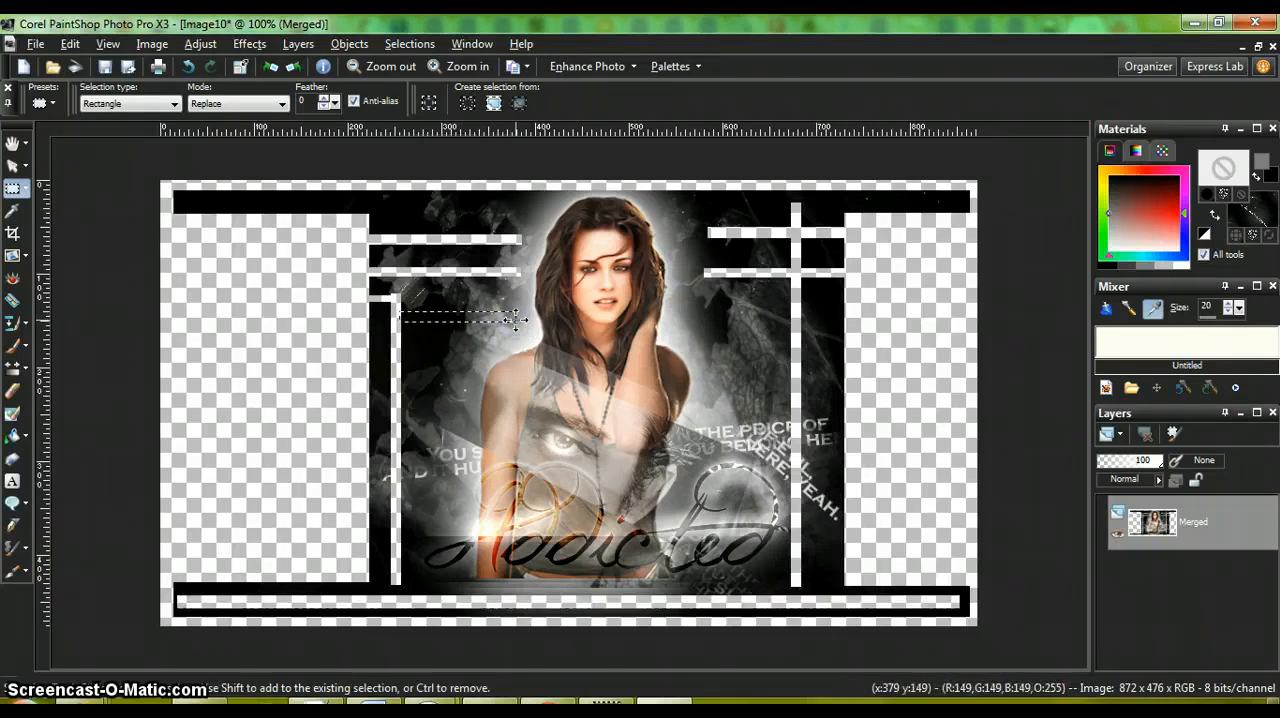
key(Delete)
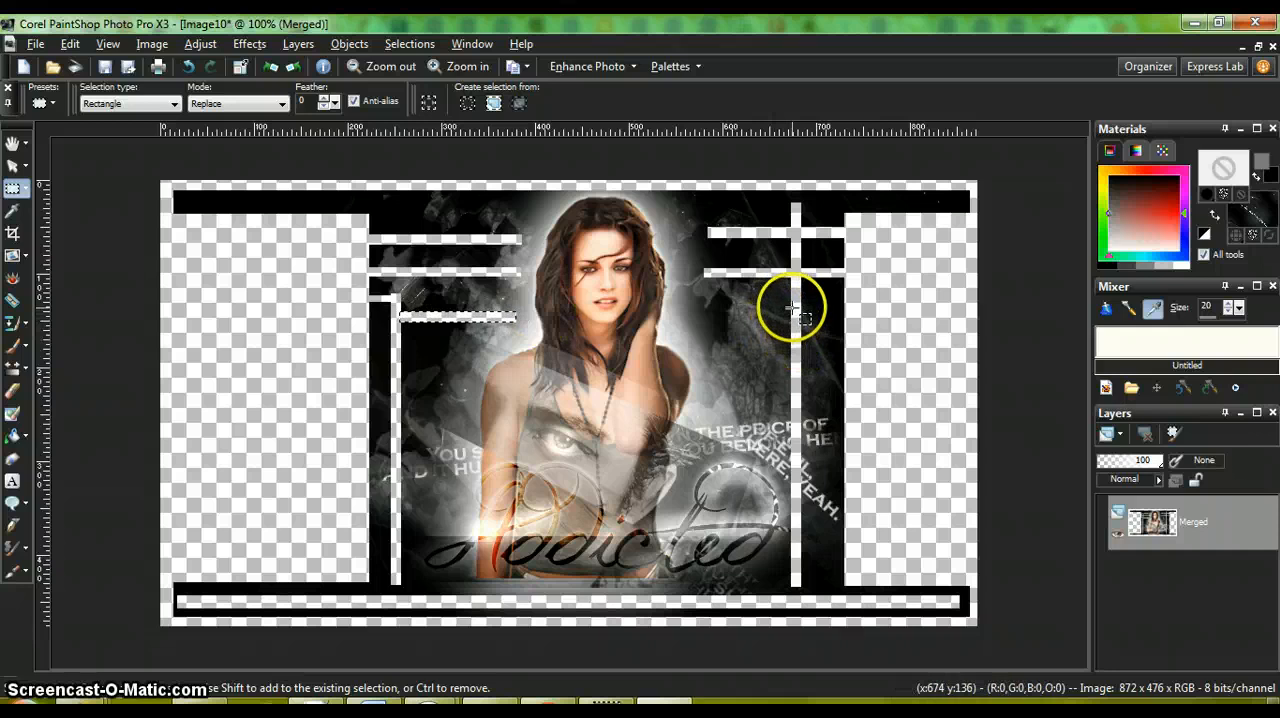
drag(793, 319, 680, 321)
key(Delete)
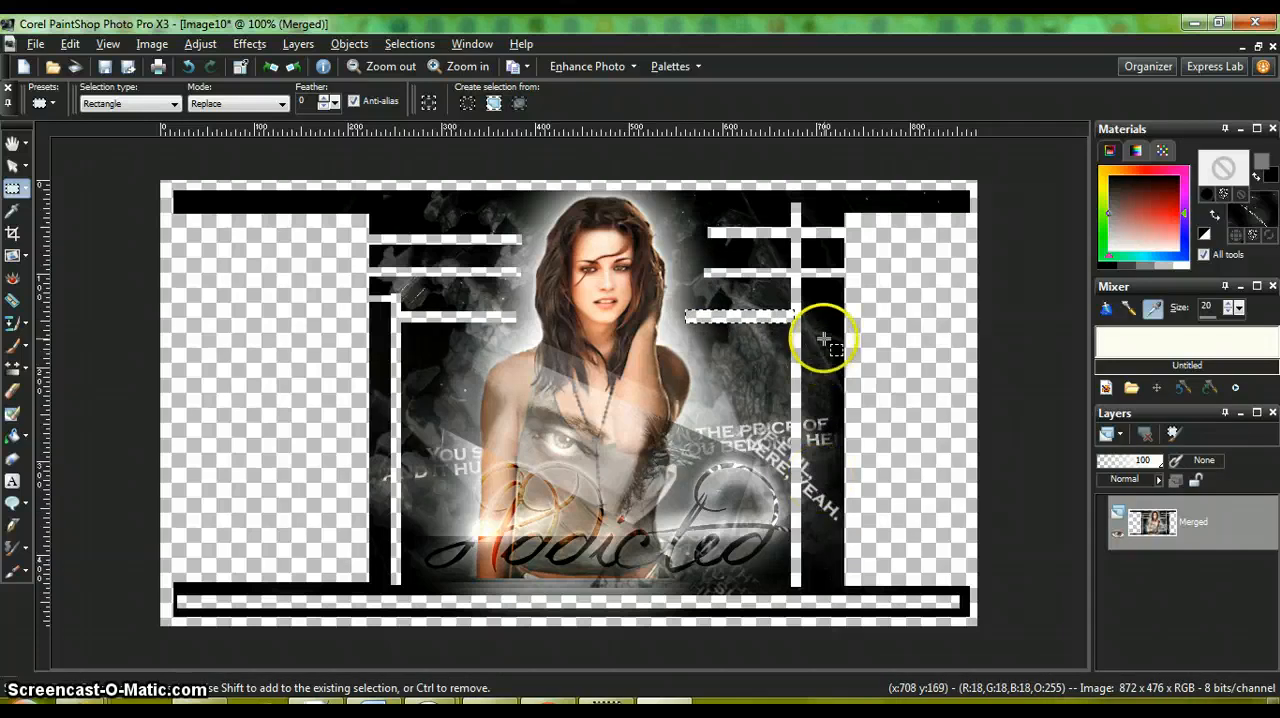
Step: Cut a thin vertical stripe down the artwork's right edge and a thin horizontal stripe above the upper-left stripes, and clear the selection
drag(821, 274, 826, 591)
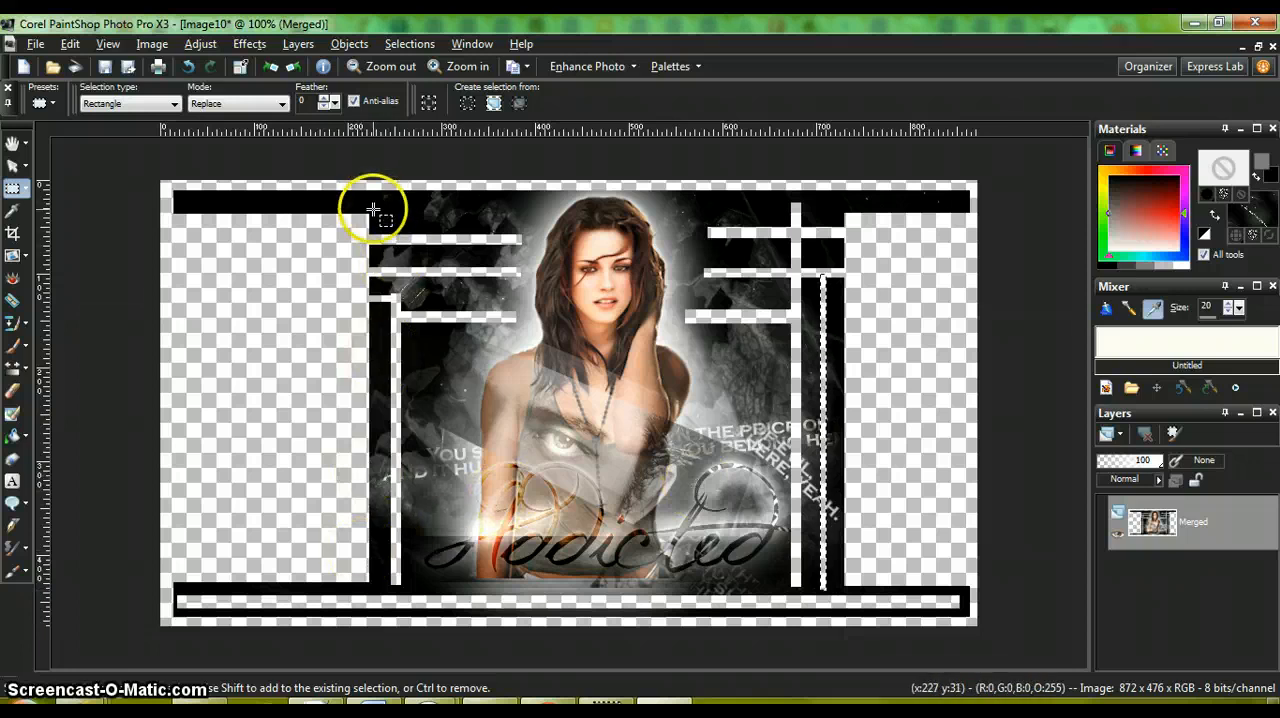
drag(370, 208, 532, 213)
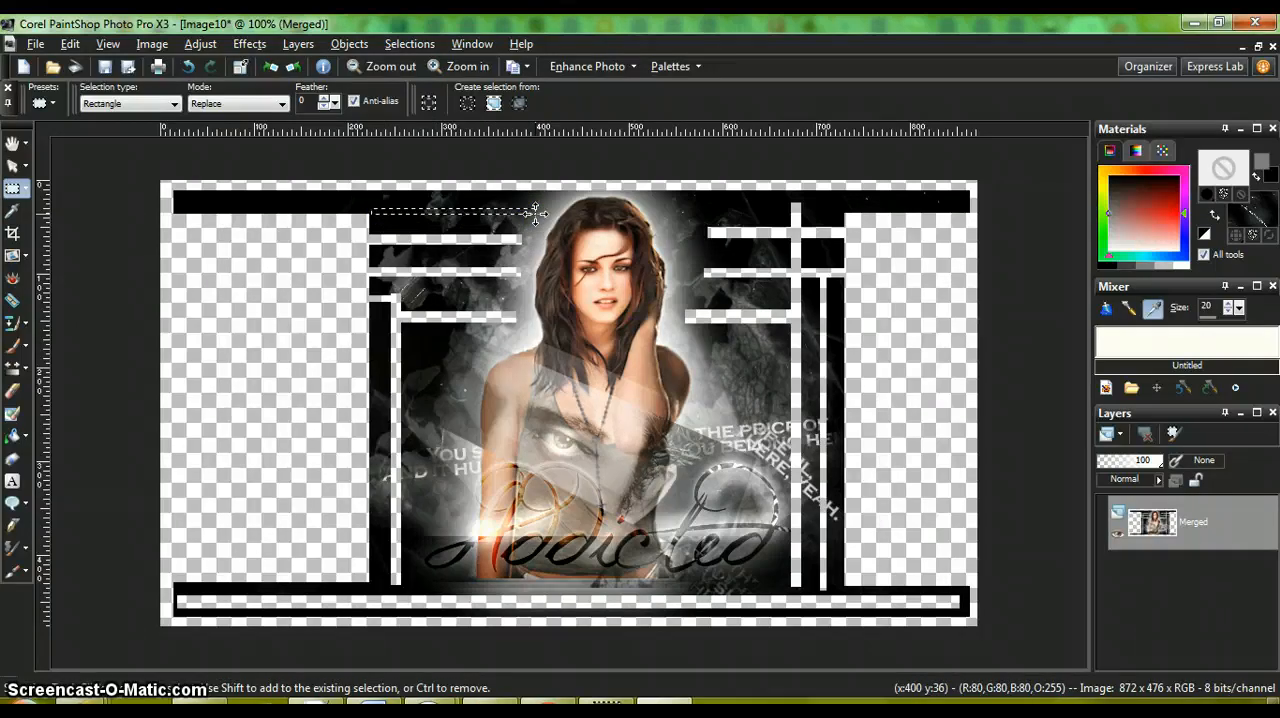
key(Delete)
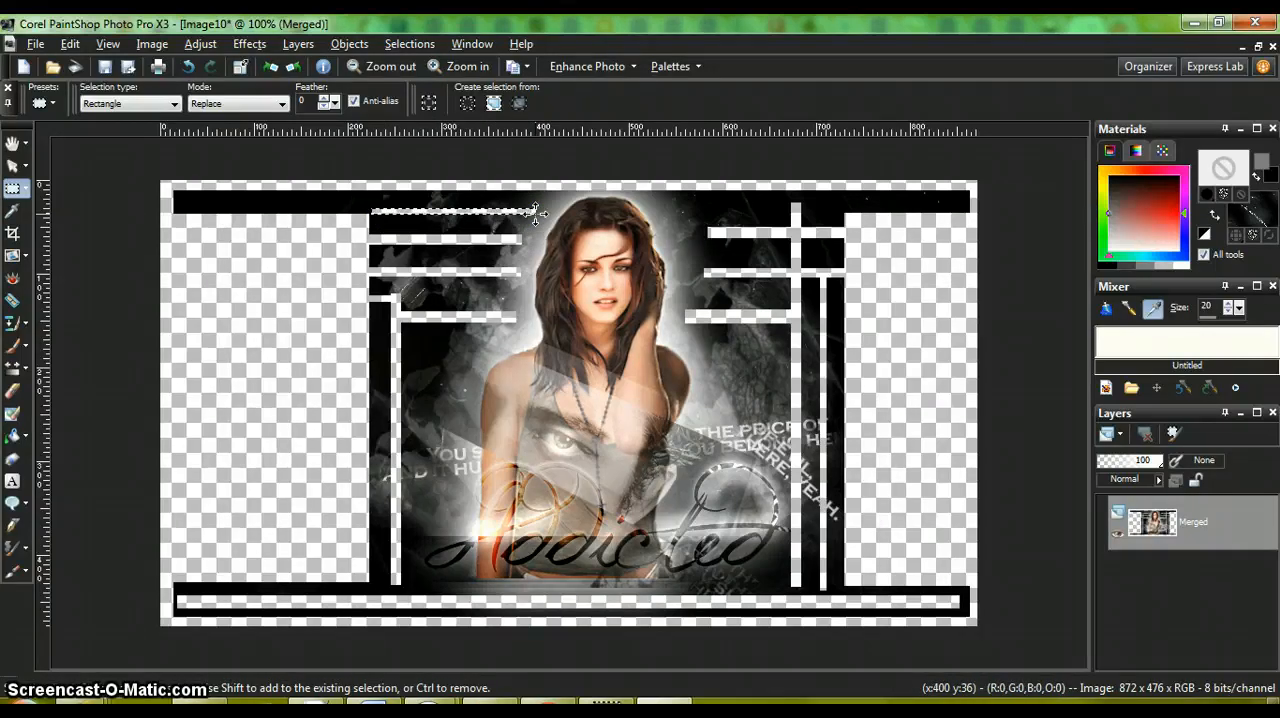
click(408, 44)
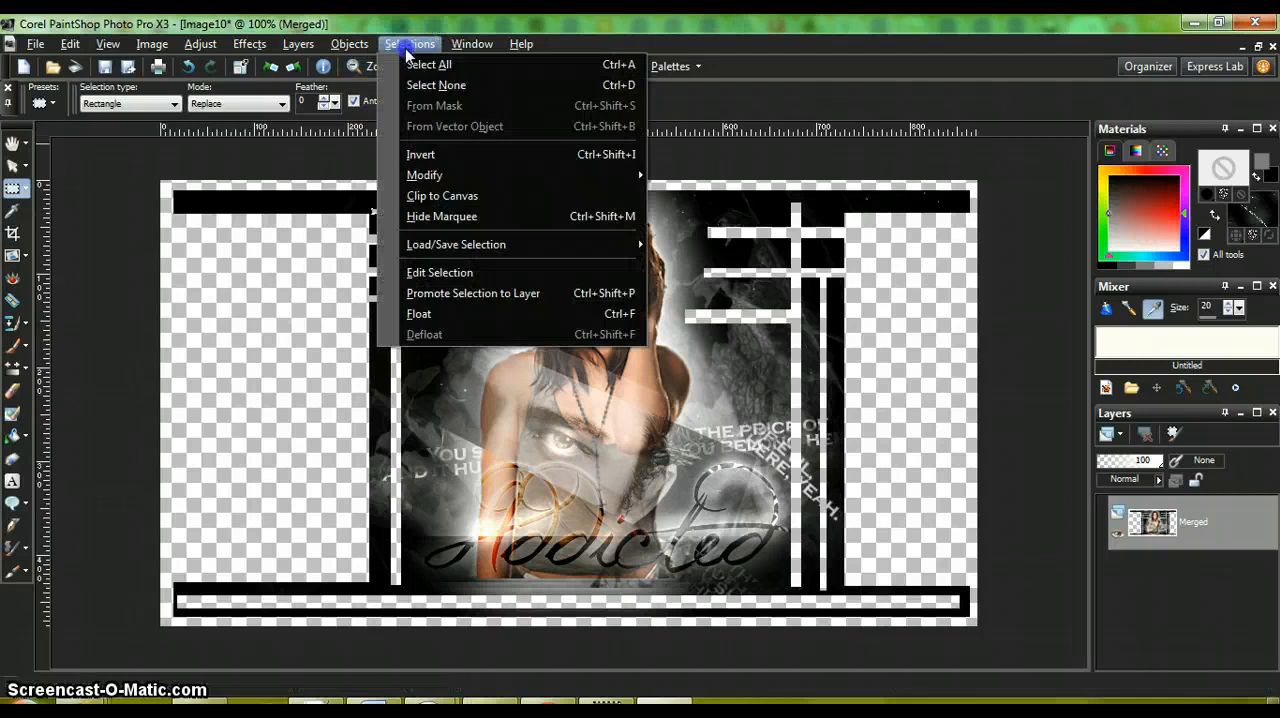
click(405, 85)
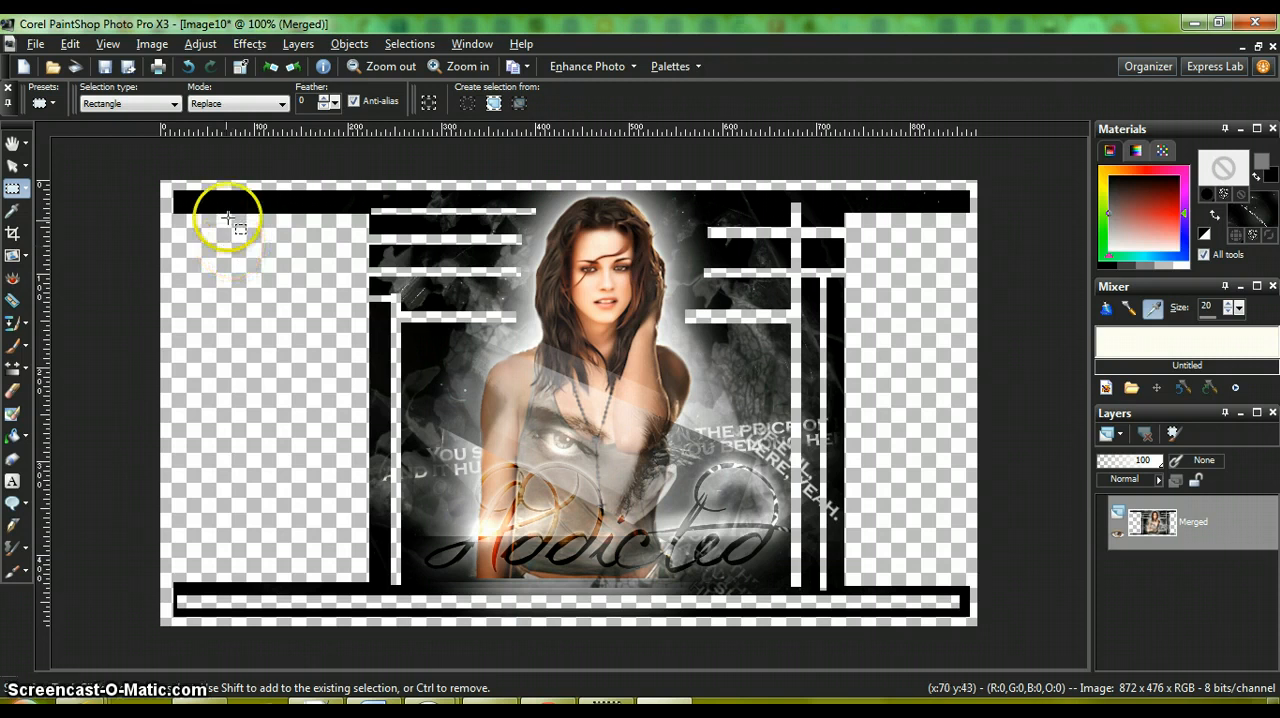
Step: Undo the last thin horizontal stripe and delete the left ends of the top and bottom black bars with rectangular selections
click(187, 66)
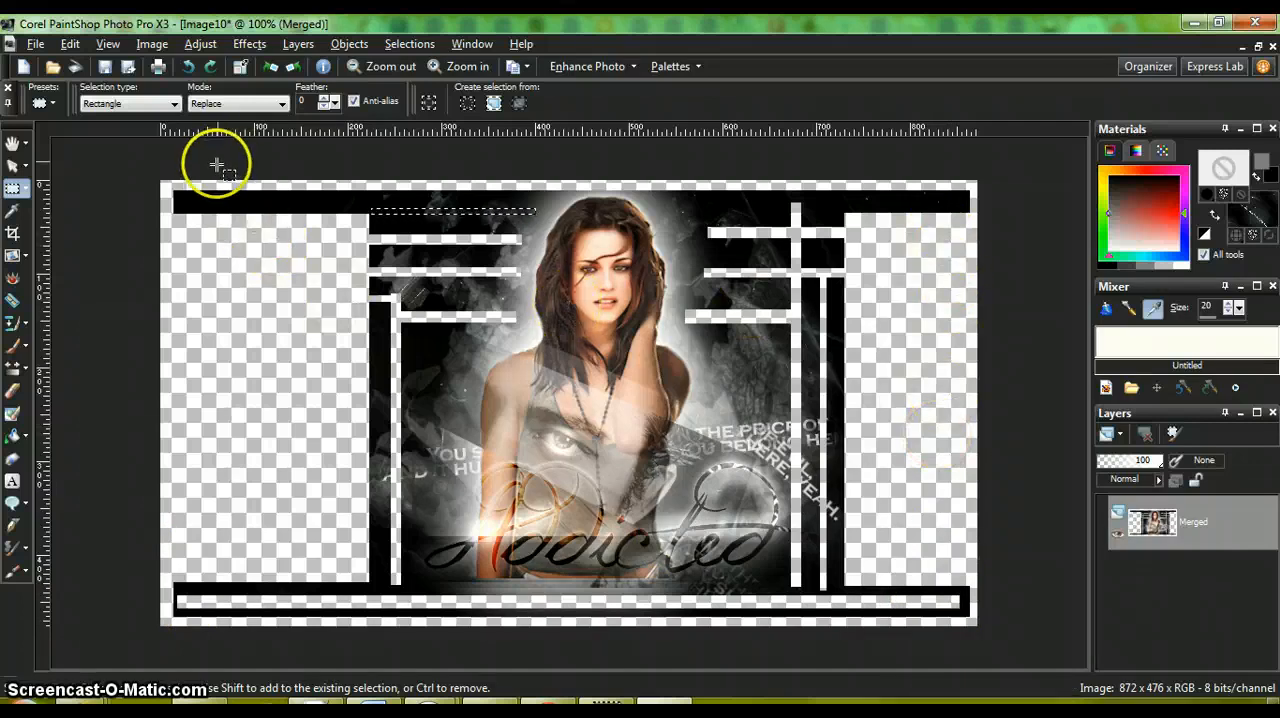
drag(168, 178, 346, 298)
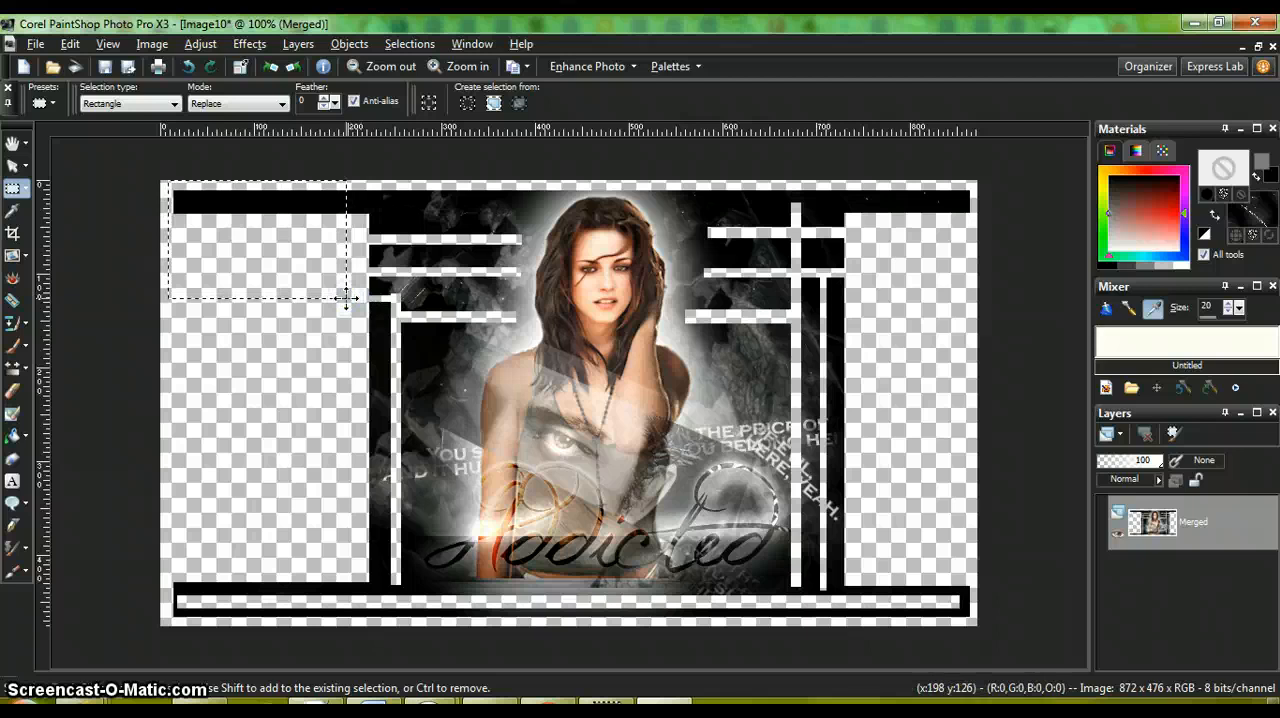
key(Delete)
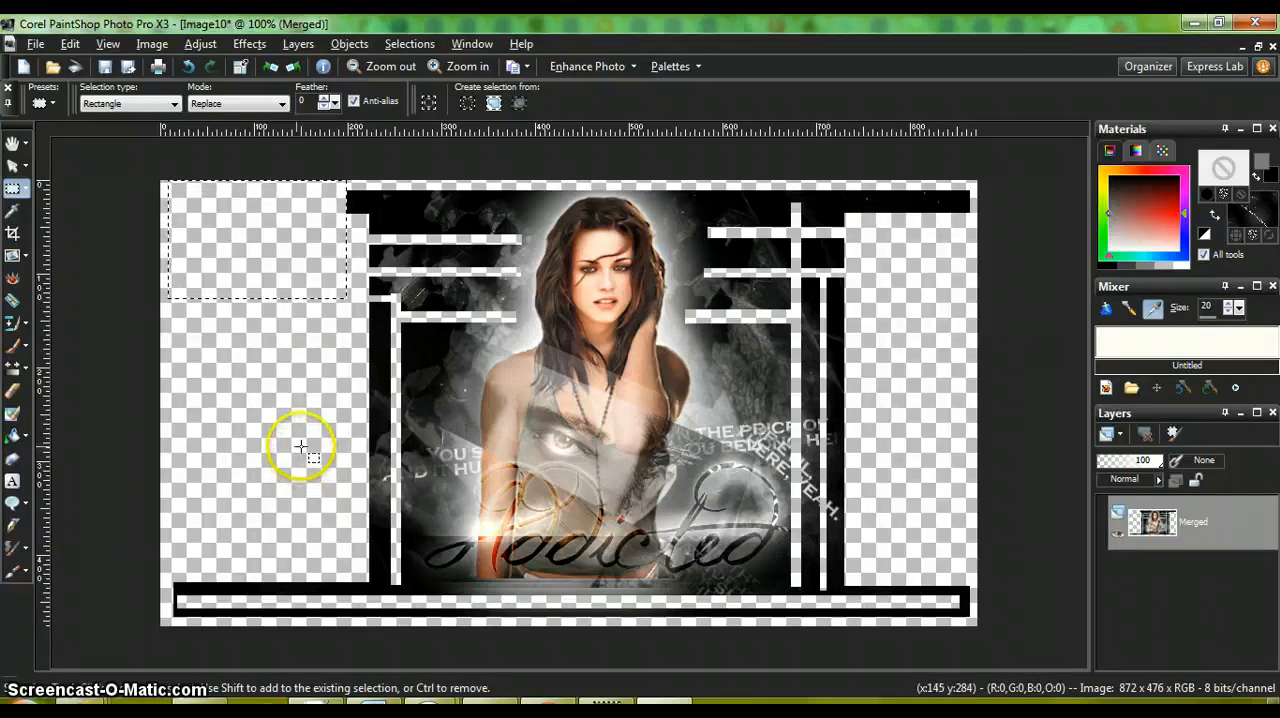
drag(170, 544, 349, 618)
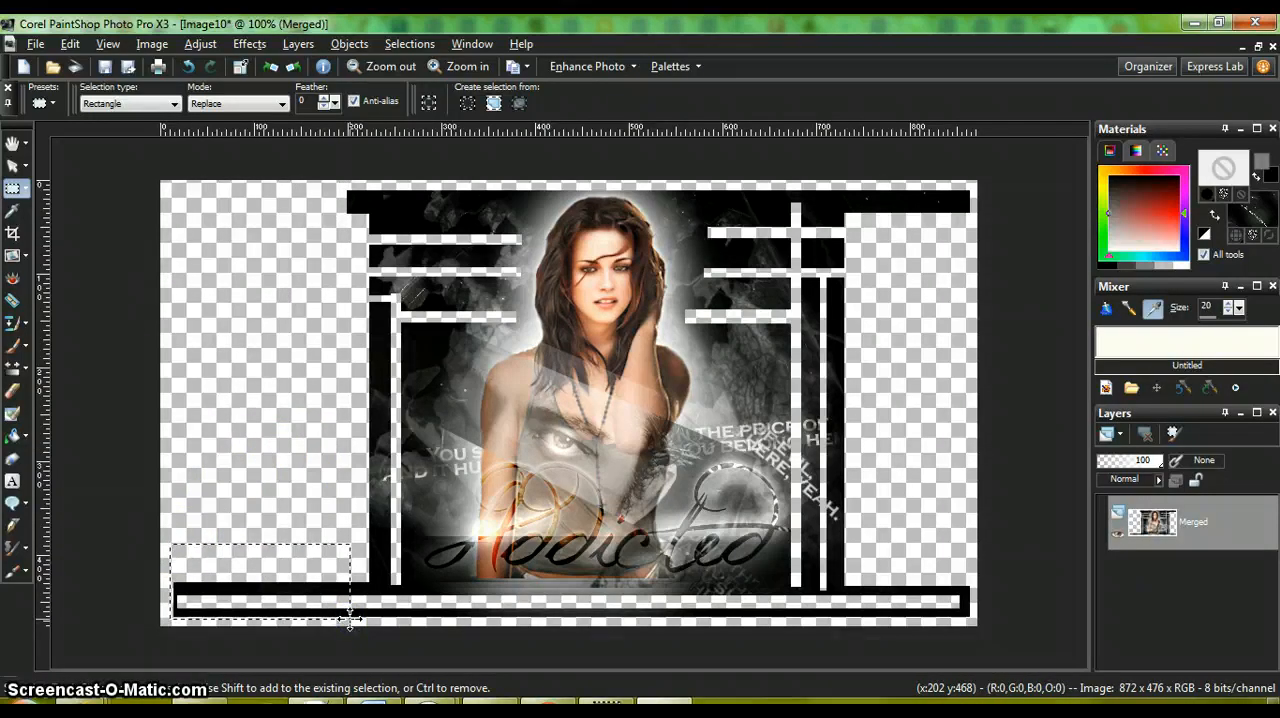
key(Delete)
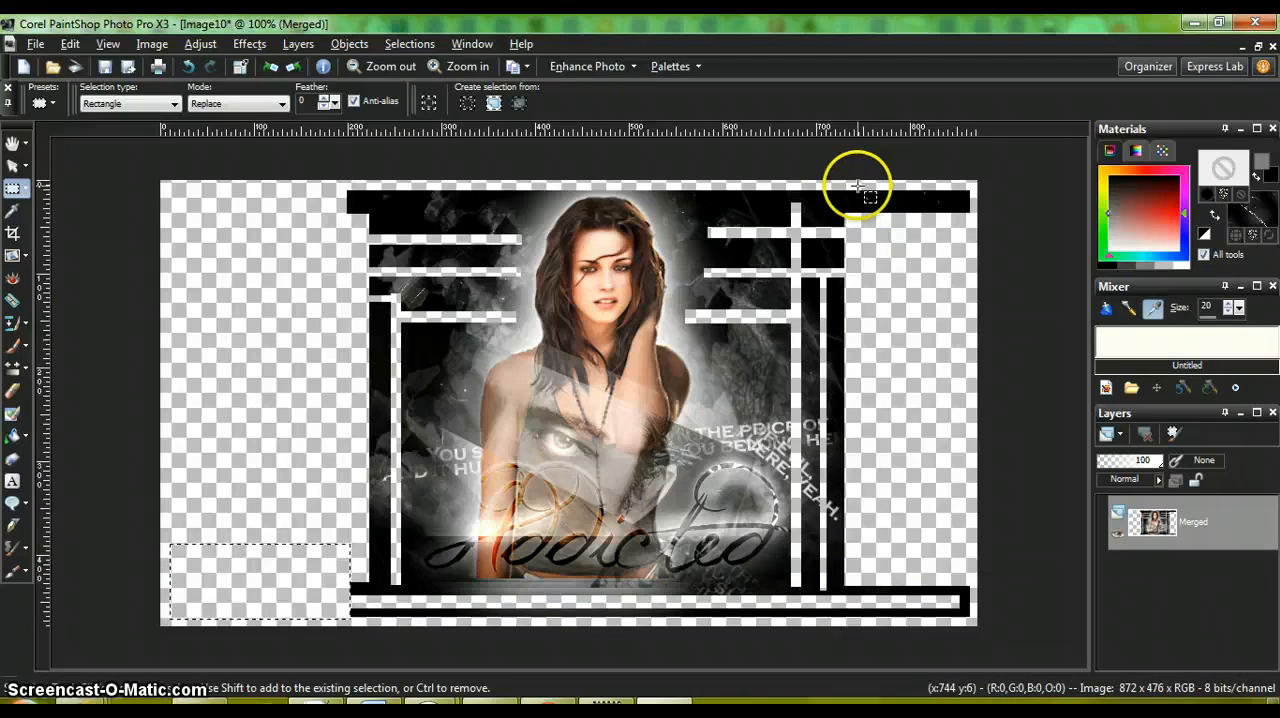
Step: Delete the right ends of the top and bottom black bars with one tall rectangular selection, and clear the selection
drag(866, 185, 973, 630)
key(Delete)
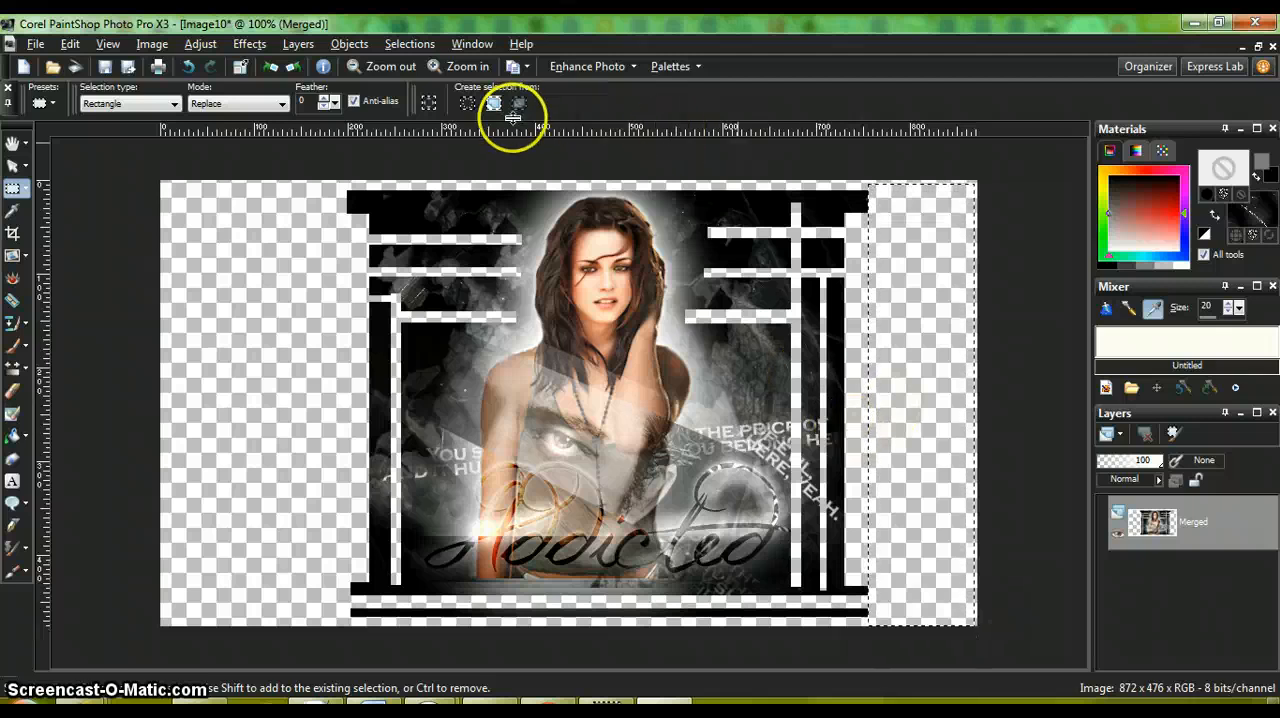
click(418, 44)
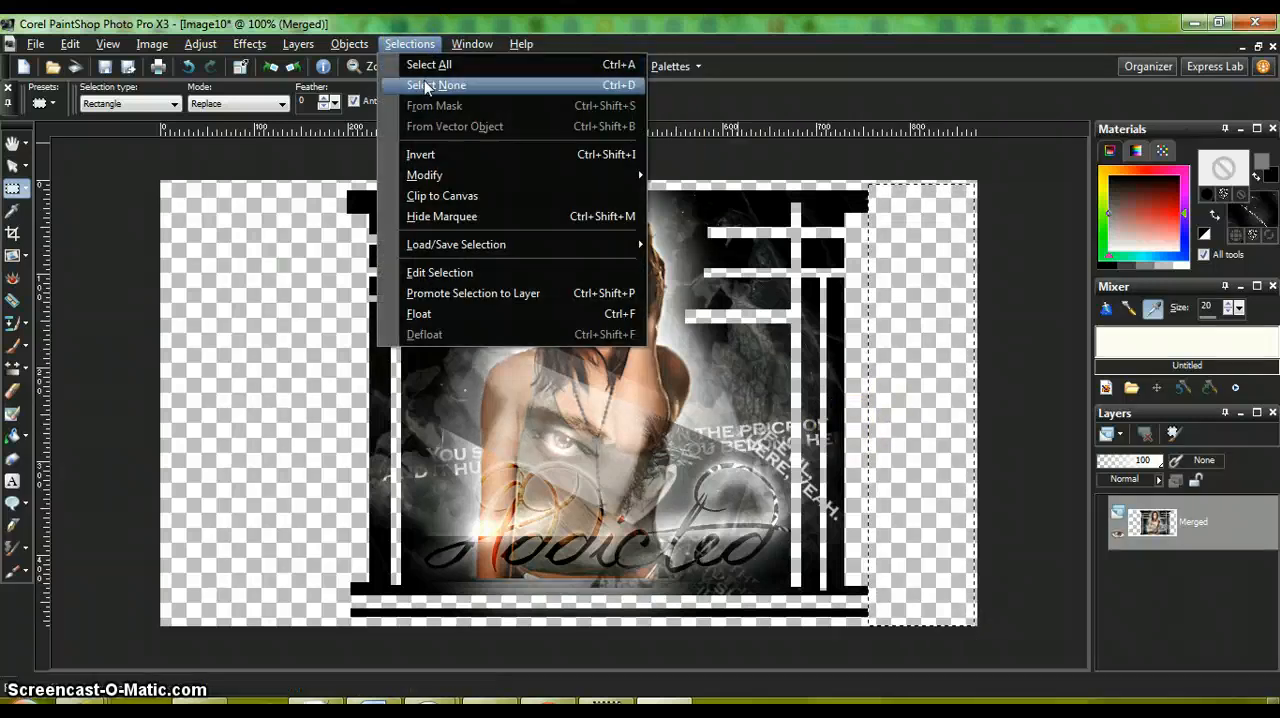
click(425, 86)
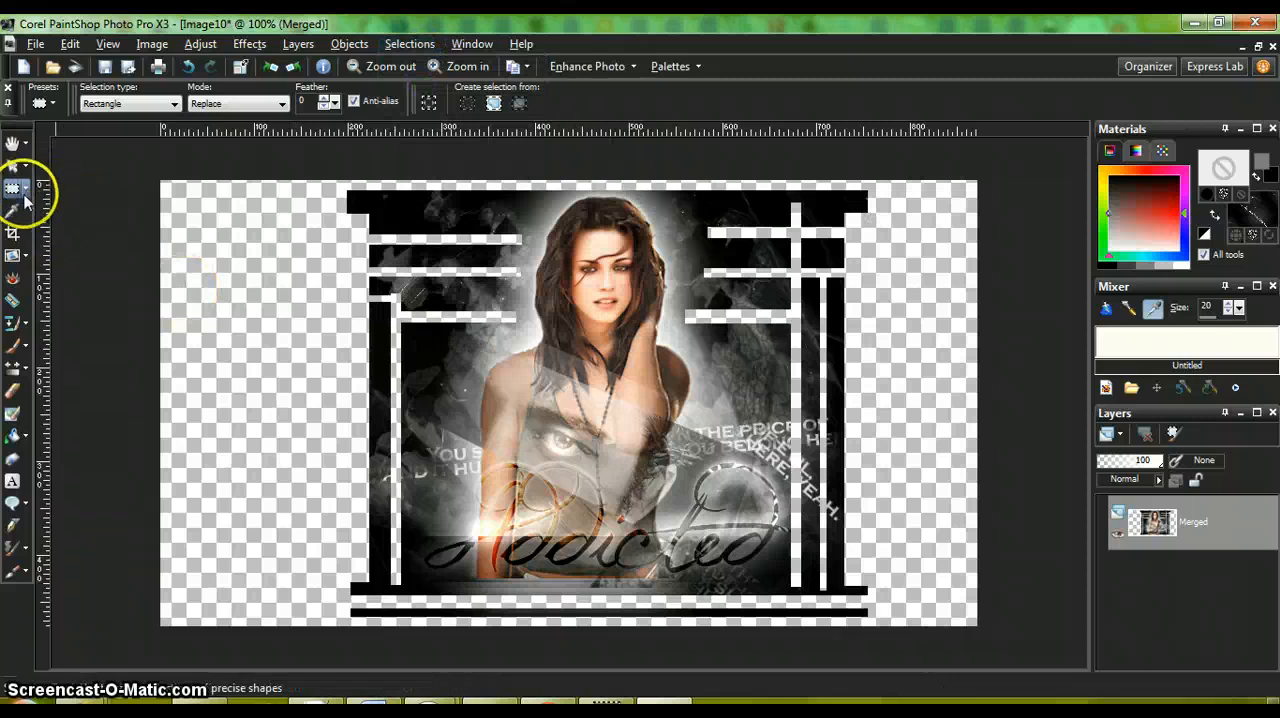
Step: Round the outer corners at both ends of the top black bar with the Eraser at size 16
click(15, 398)
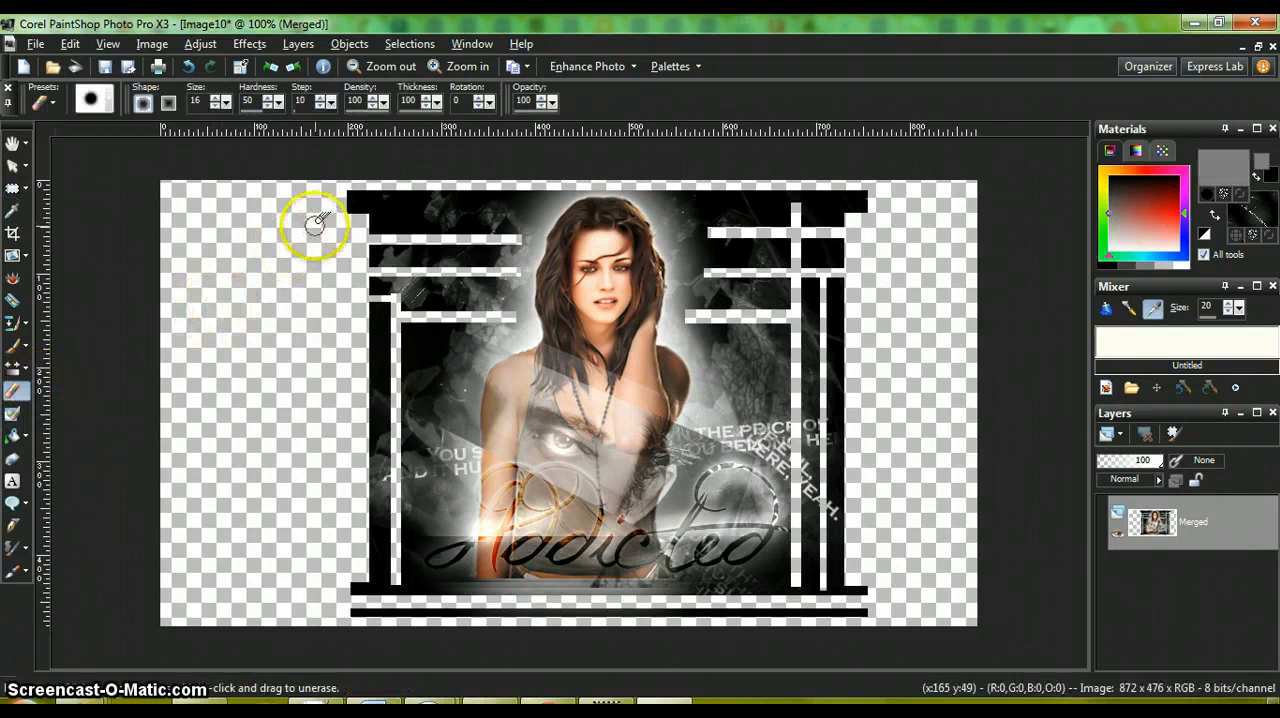
click(345, 223)
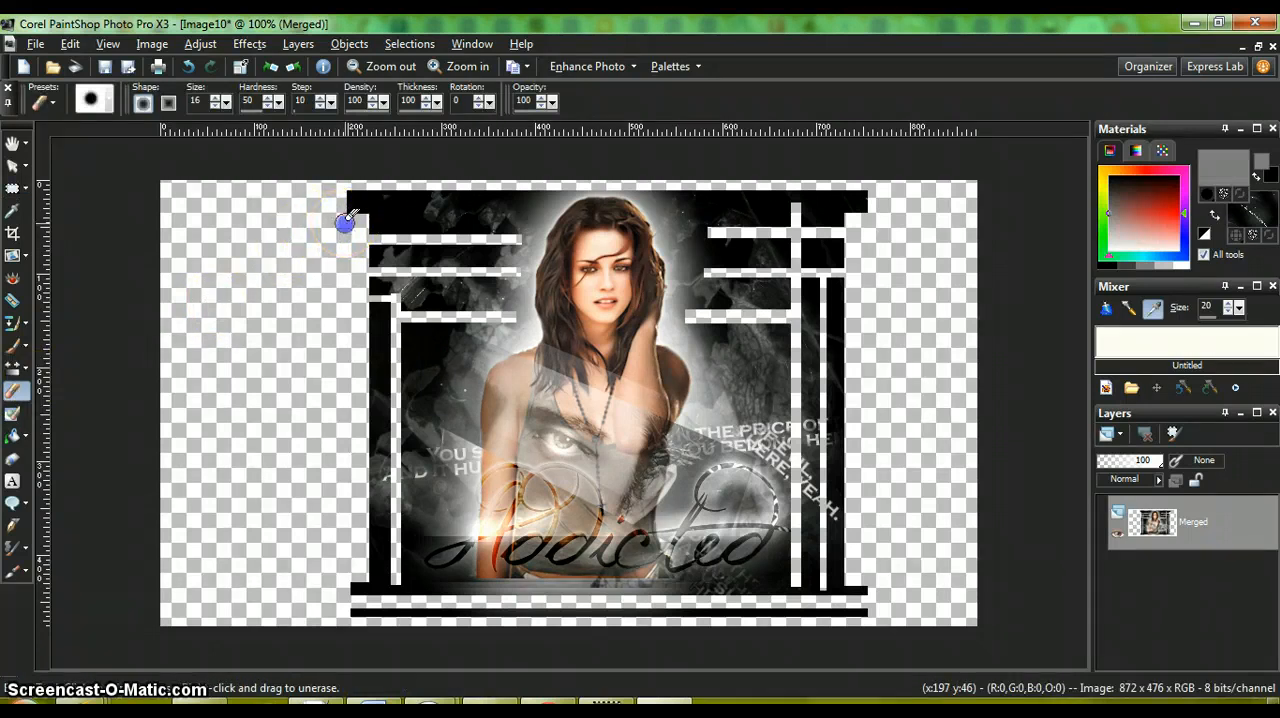
click(457, 66)
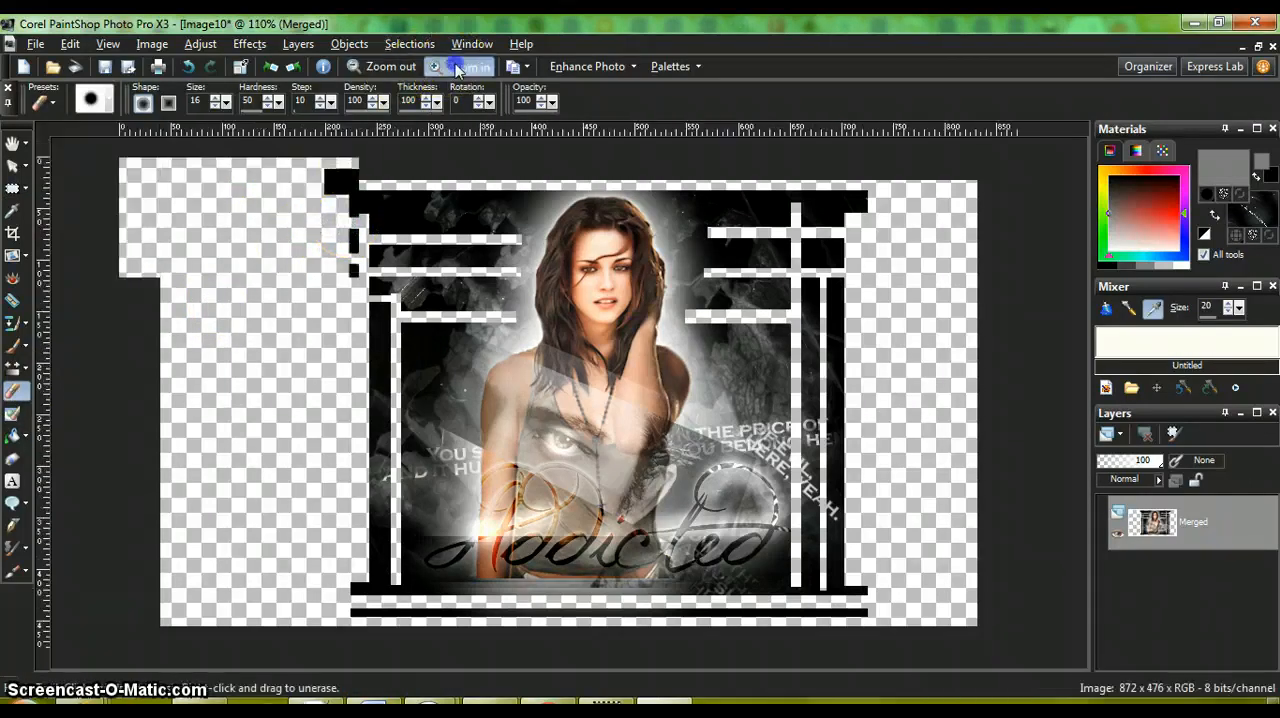
click(457, 66)
click(457, 66)
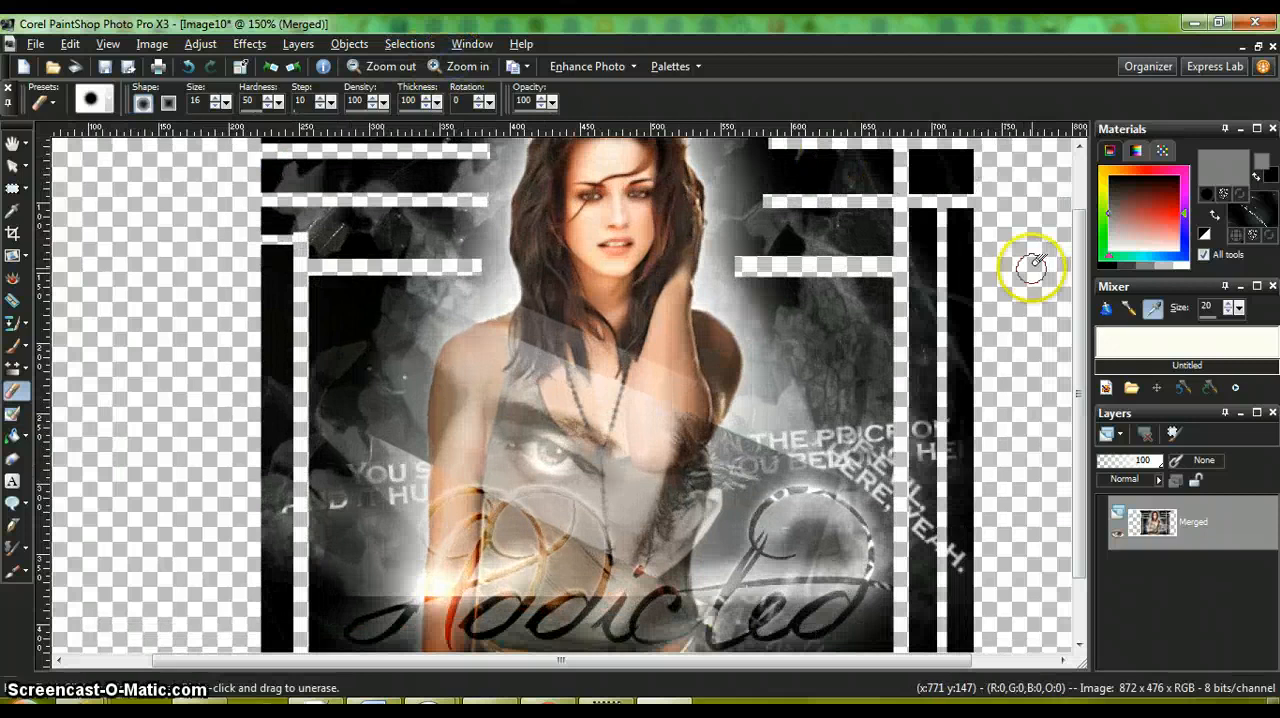
drag(1085, 290, 1083, 237)
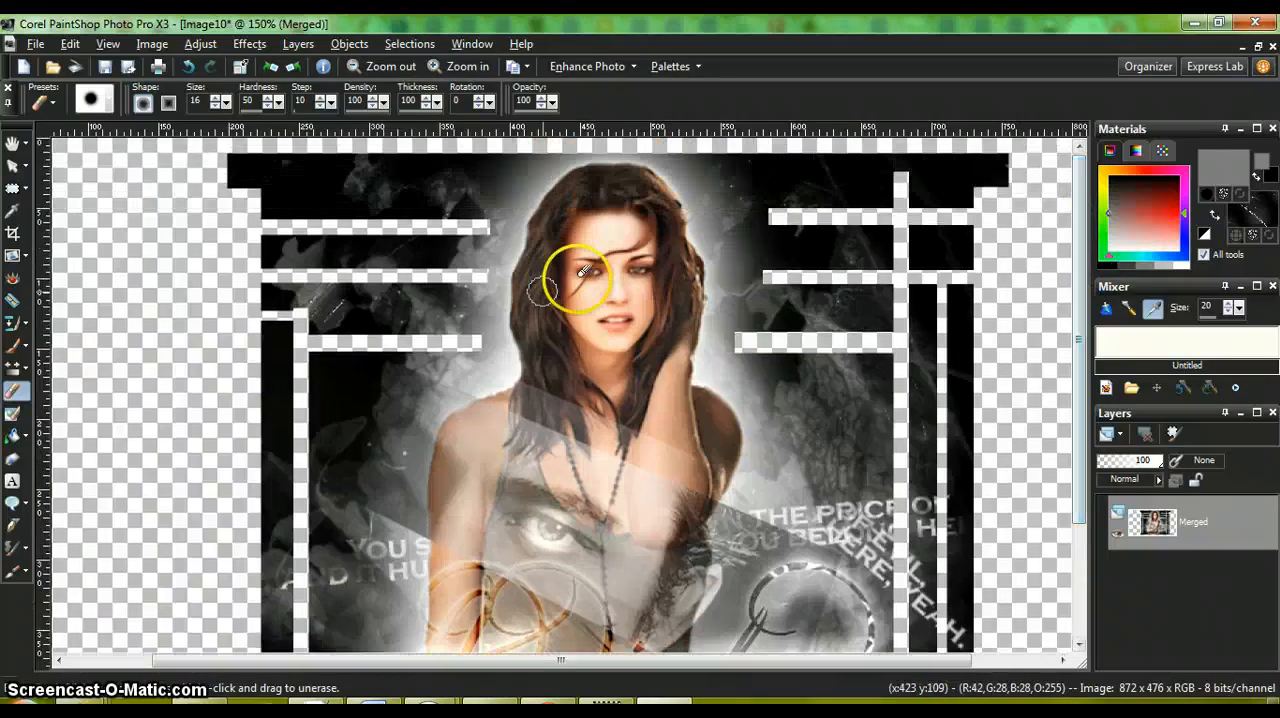
click(228, 142)
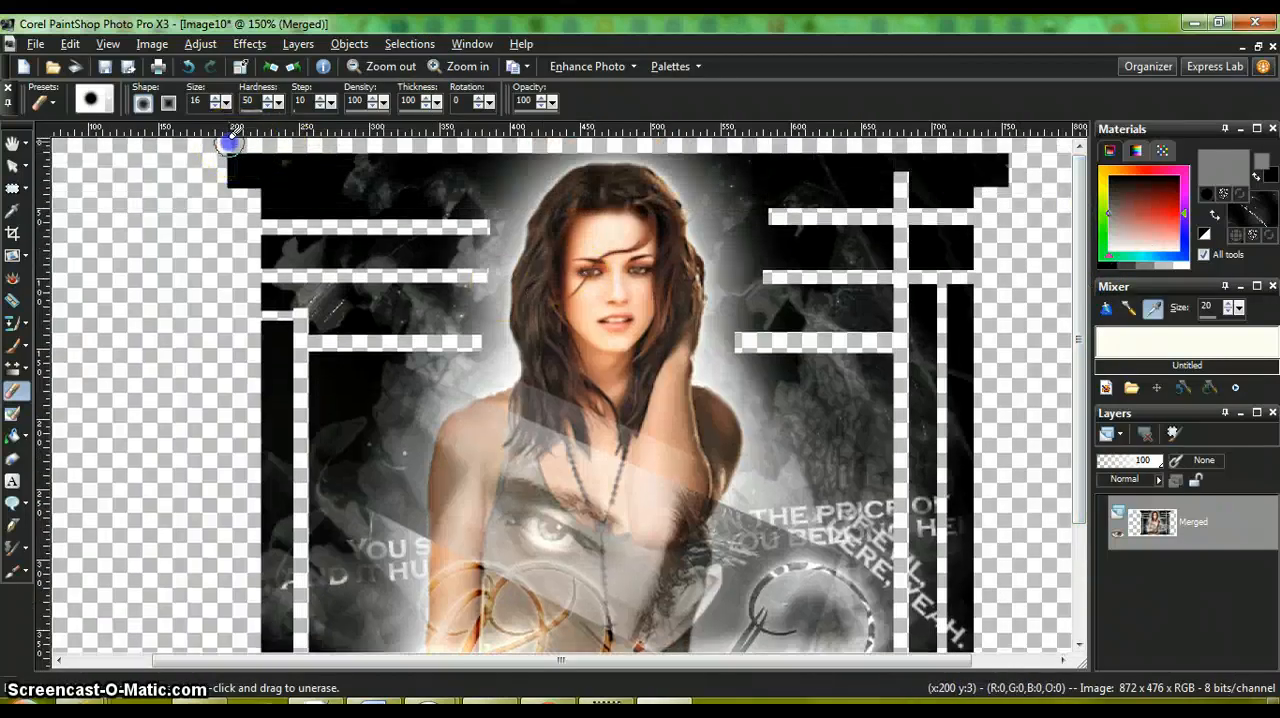
drag(221, 149, 216, 151)
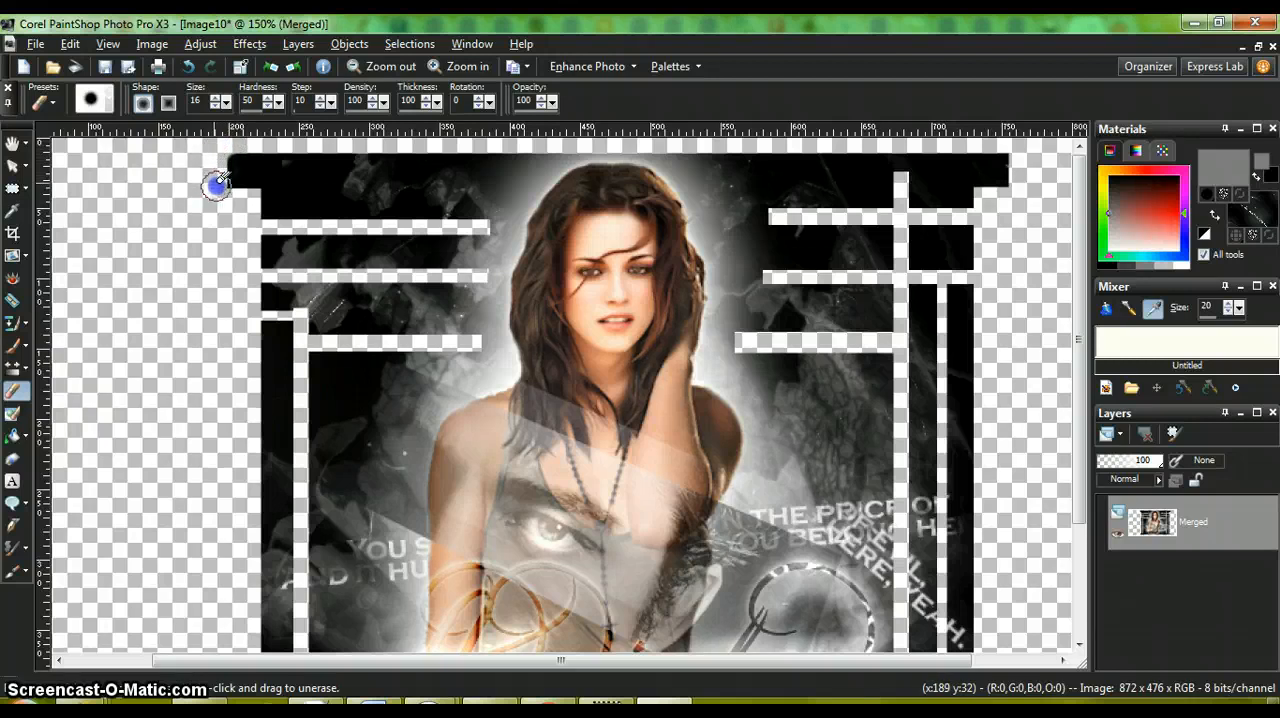
drag(219, 189, 228, 202)
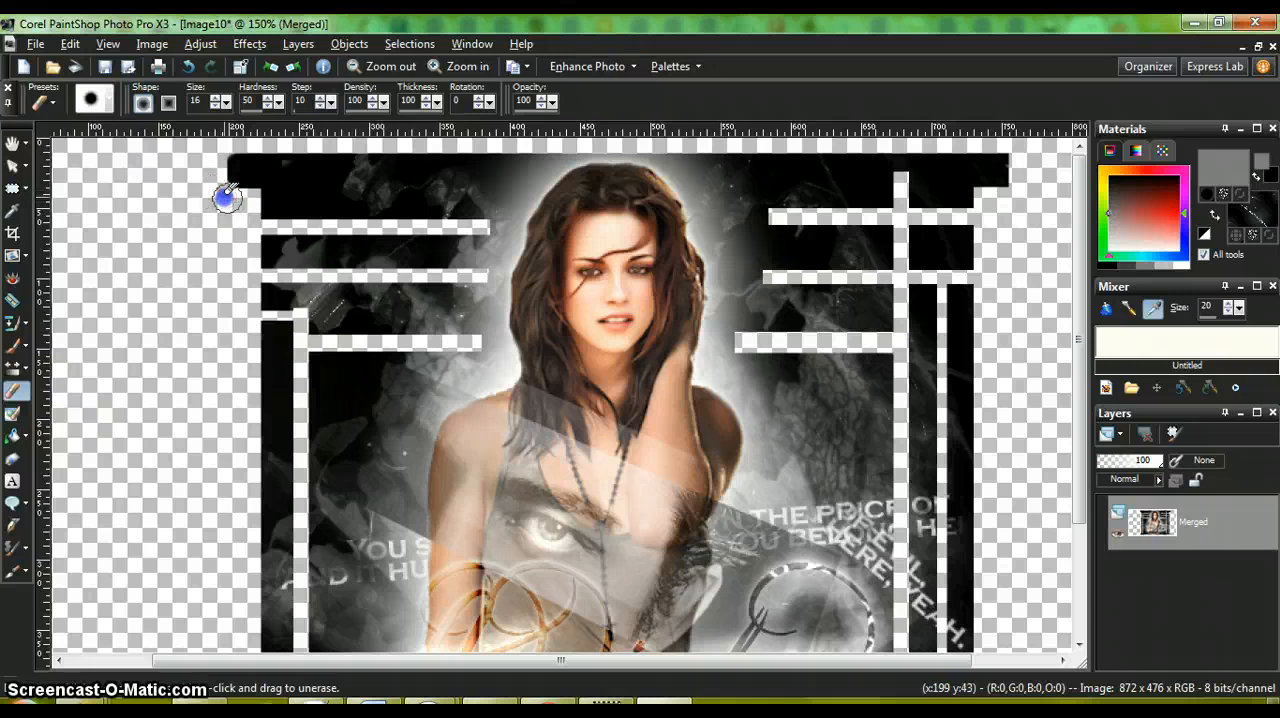
drag(234, 204, 226, 219)
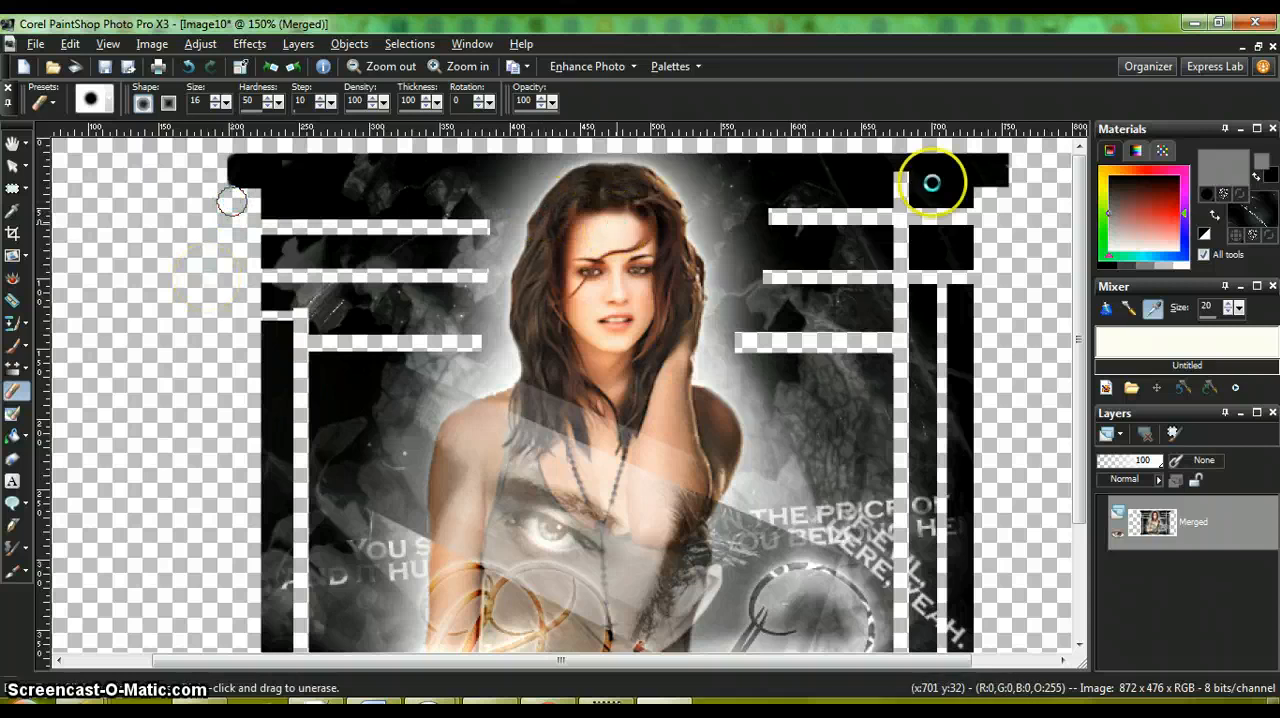
drag(1016, 144, 1082, 200)
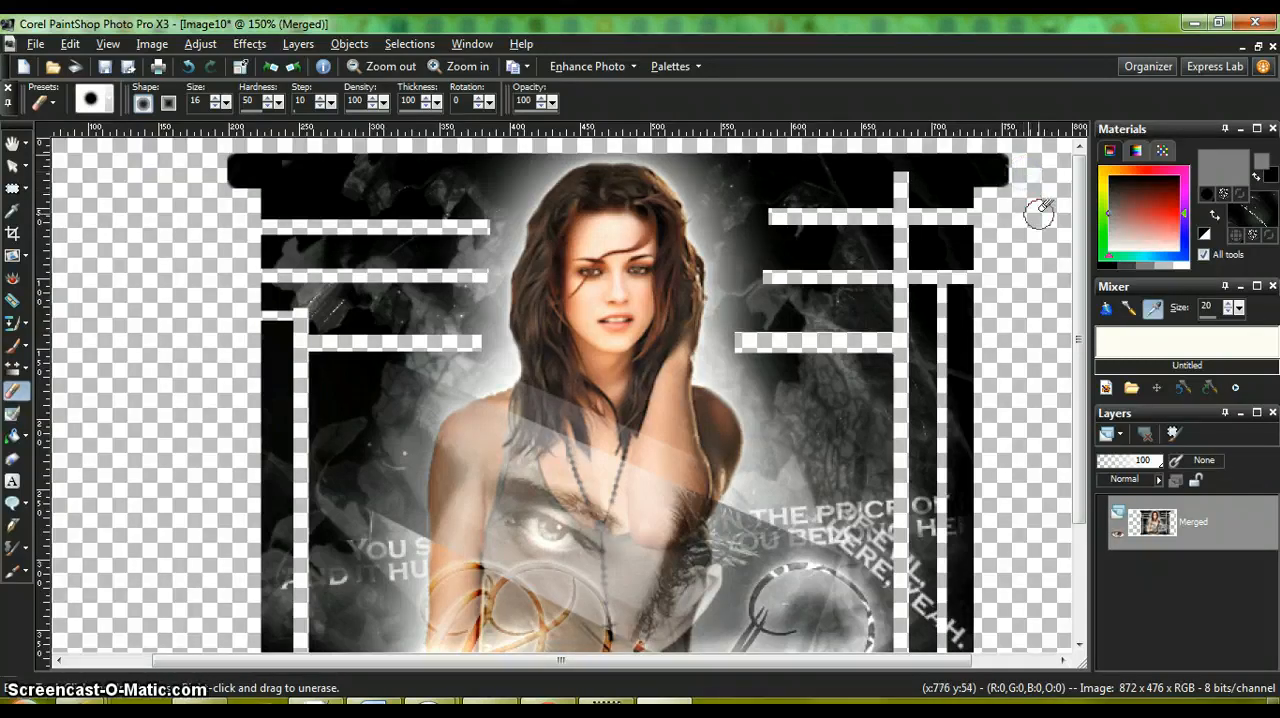
Step: Erase the outer corners at the right ends of the two bottom bars to round them, undoing and redoing faulty strokes
mouse_move(1040, 210)
mouse_down()
mouse_move(1072, 268)
mouse_move(986, 200)
mouse_move(978, 225)
mouse_move(1075, 212)
mouse_move(1071, 400)
mouse_up()
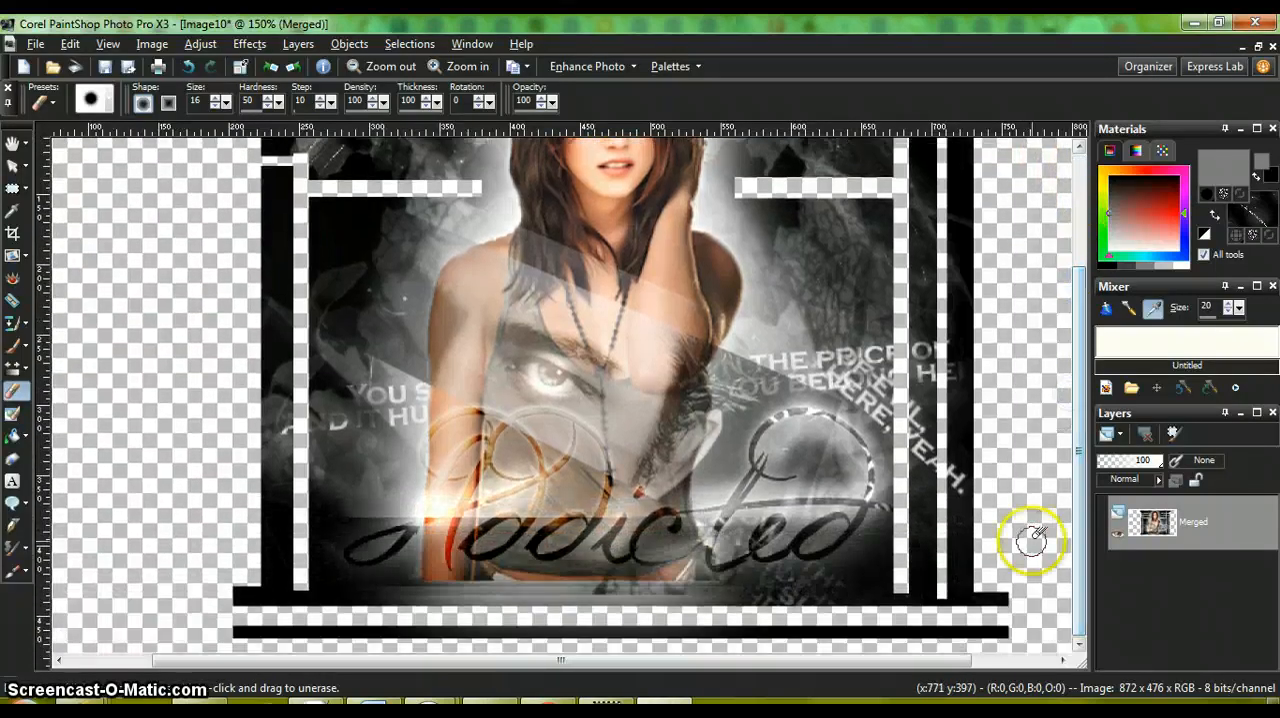
drag(1011, 583, 1021, 596)
mouse_move(1014, 647)
mouse_down()
mouse_move(1020, 638)
mouse_move(1030, 652)
mouse_move(1012, 644)
mouse_move(1012, 660)
mouse_up()
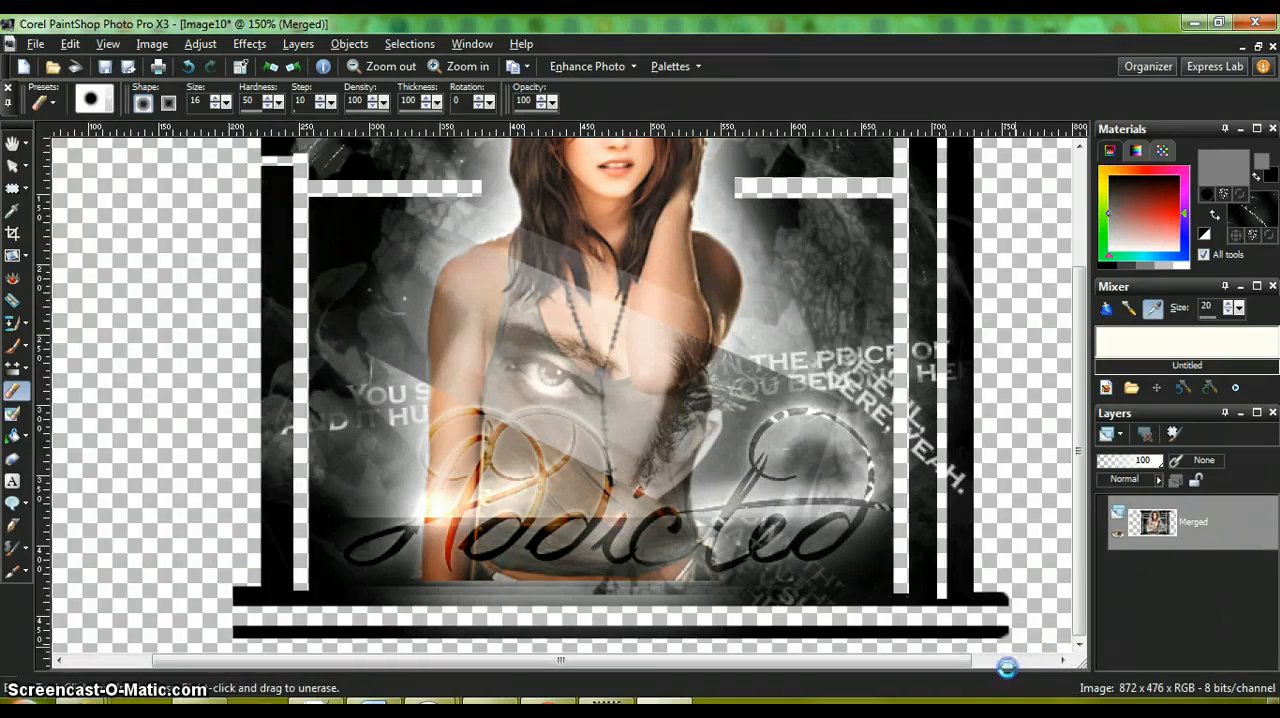
click(186, 64)
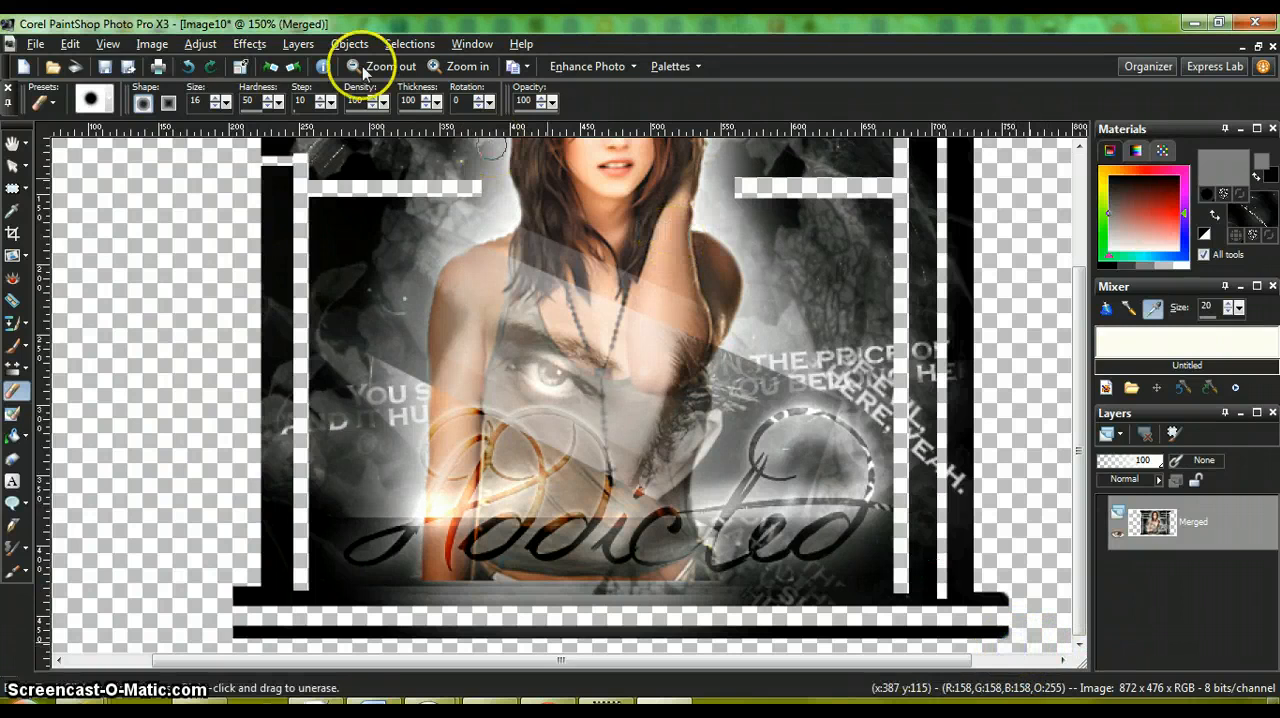
click(187, 67)
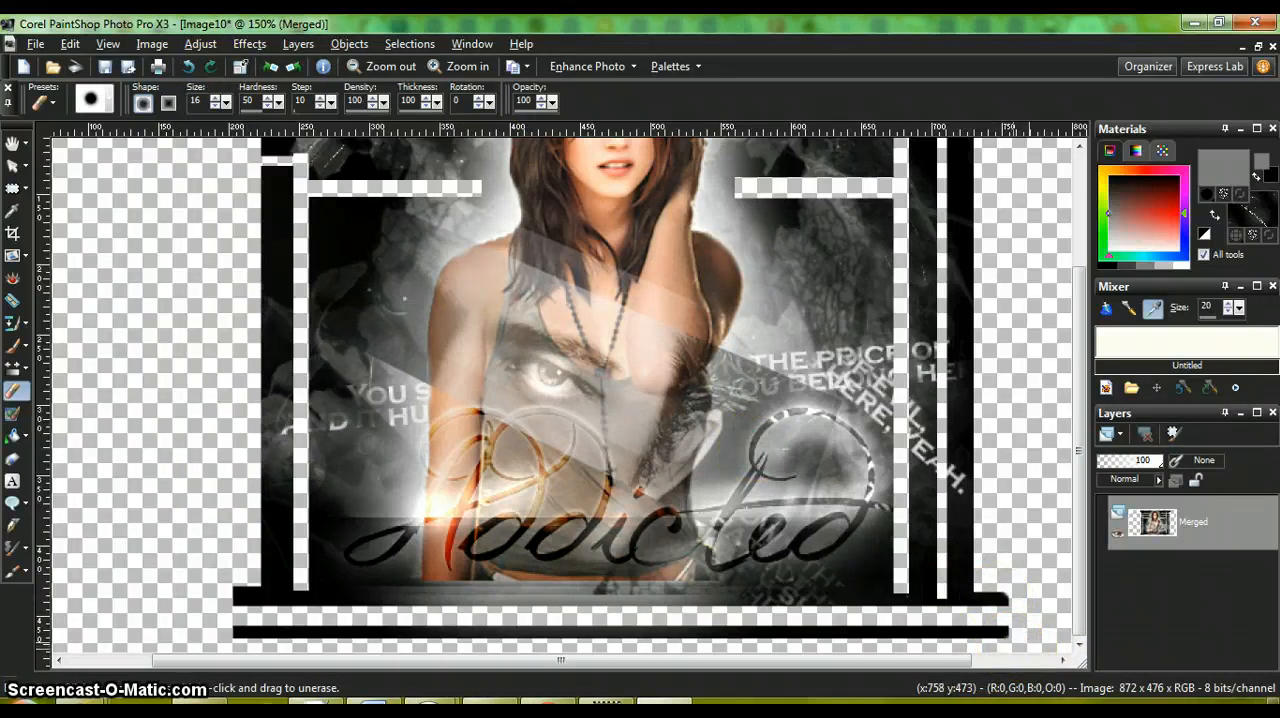
click(187, 68)
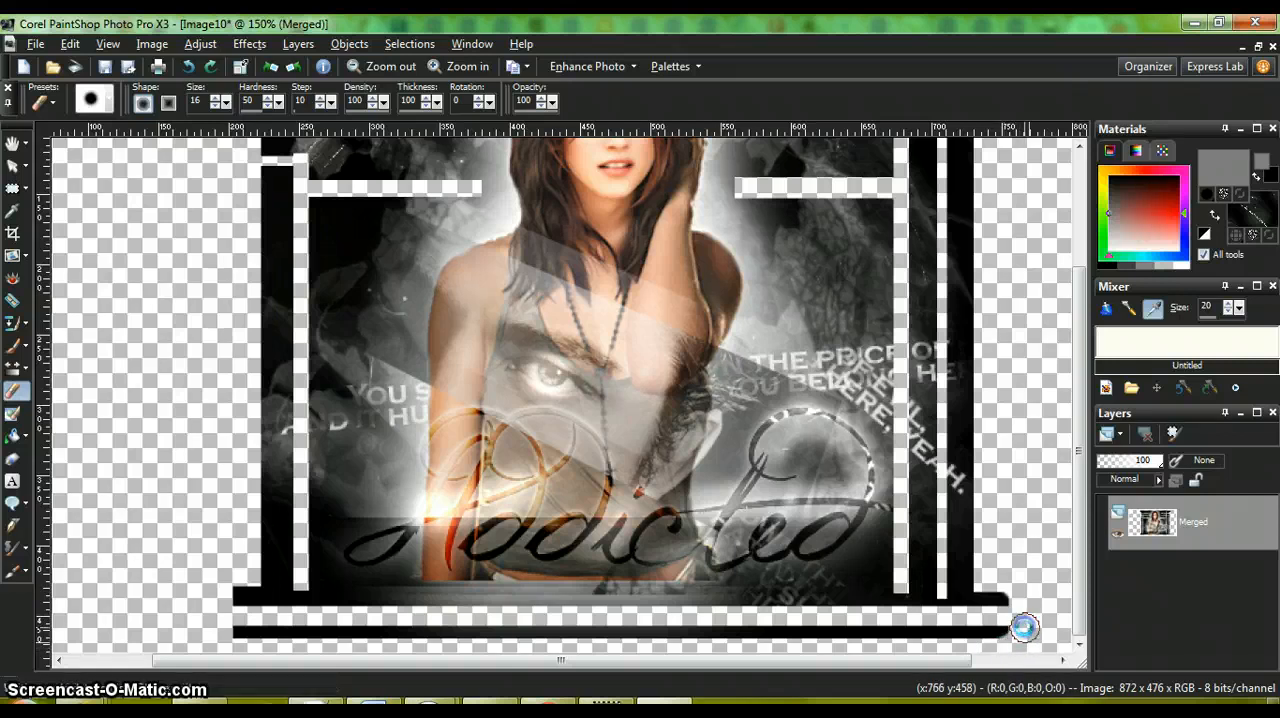
drag(1024, 632, 1008, 640)
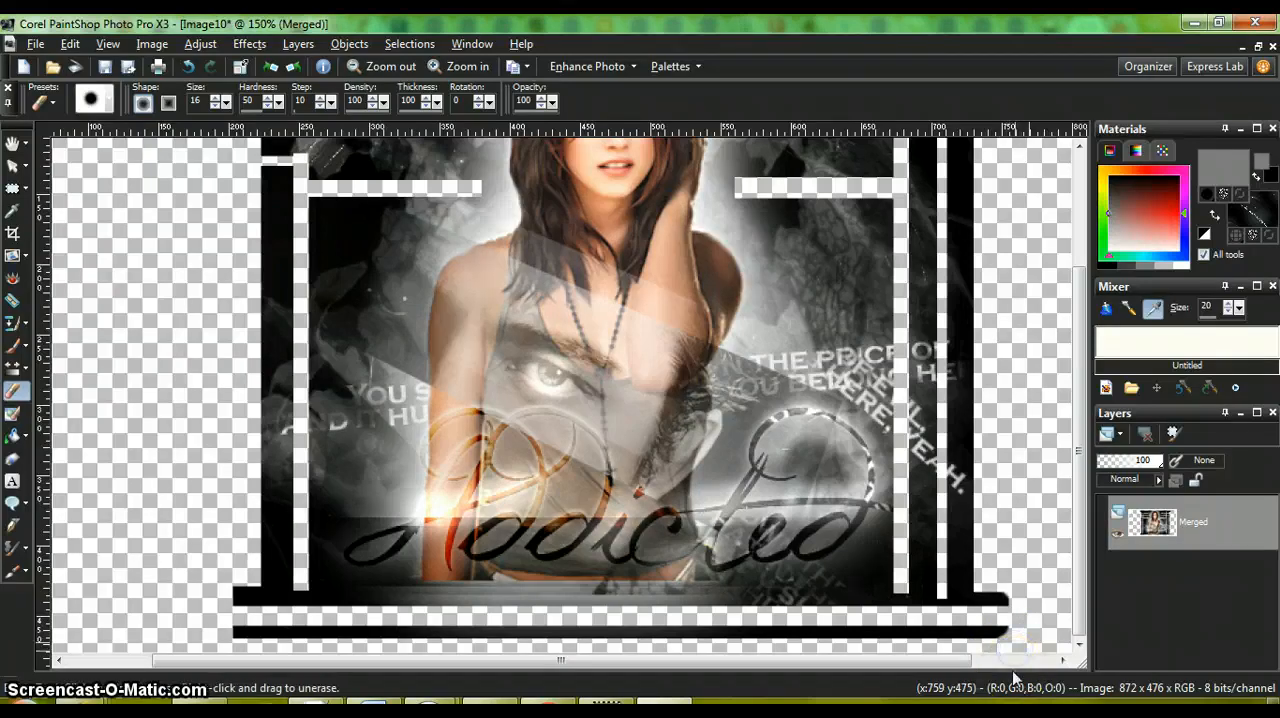
click(1005, 643)
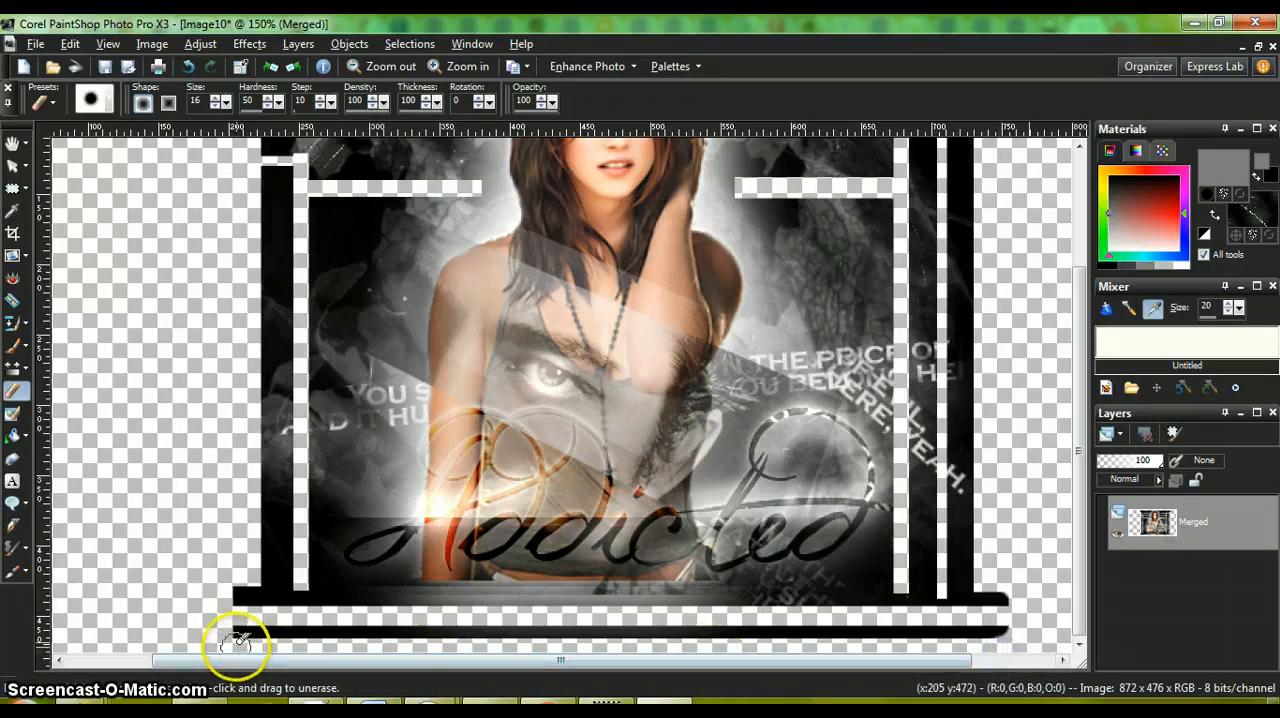
Step: Round the outer corners at the left ends of the two bottom bars with the Eraser
click(235, 648)
mouse_move(231, 647)
mouse_down()
mouse_move(242, 647)
mouse_move(217, 643)
mouse_move(226, 632)
mouse_up()
click(231, 647)
click(227, 650)
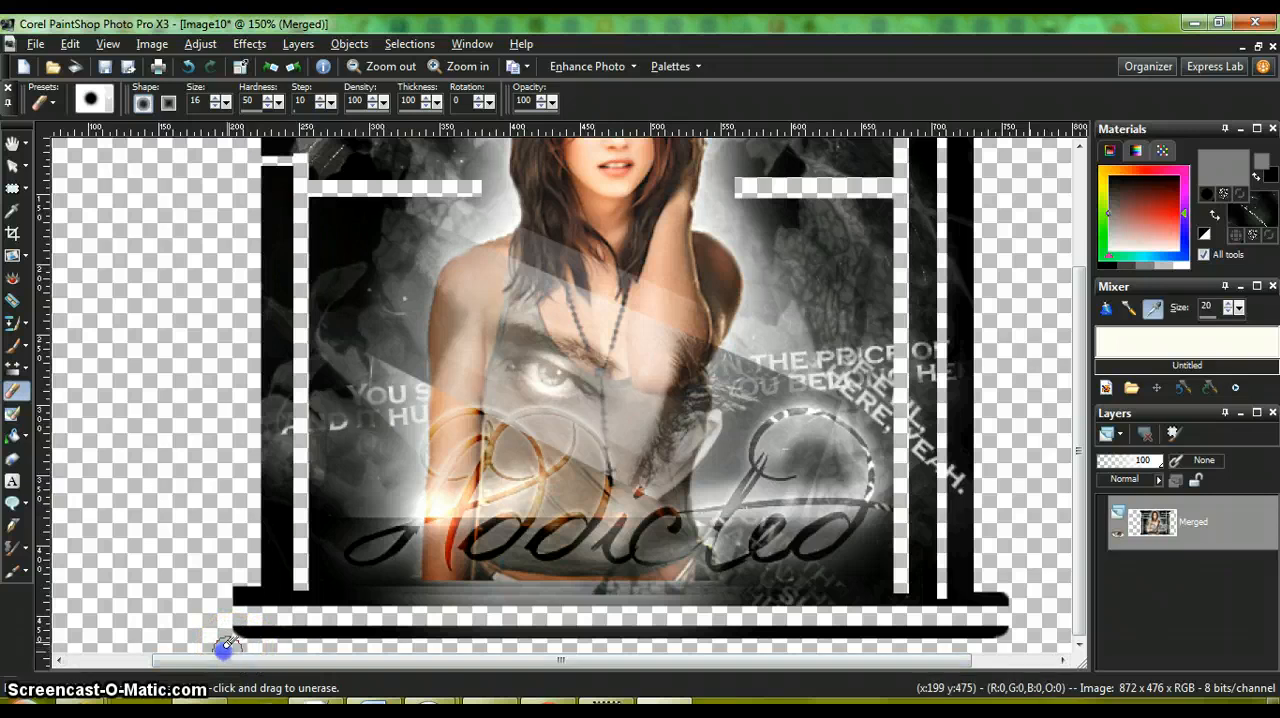
click(229, 578)
drag(230, 576, 225, 580)
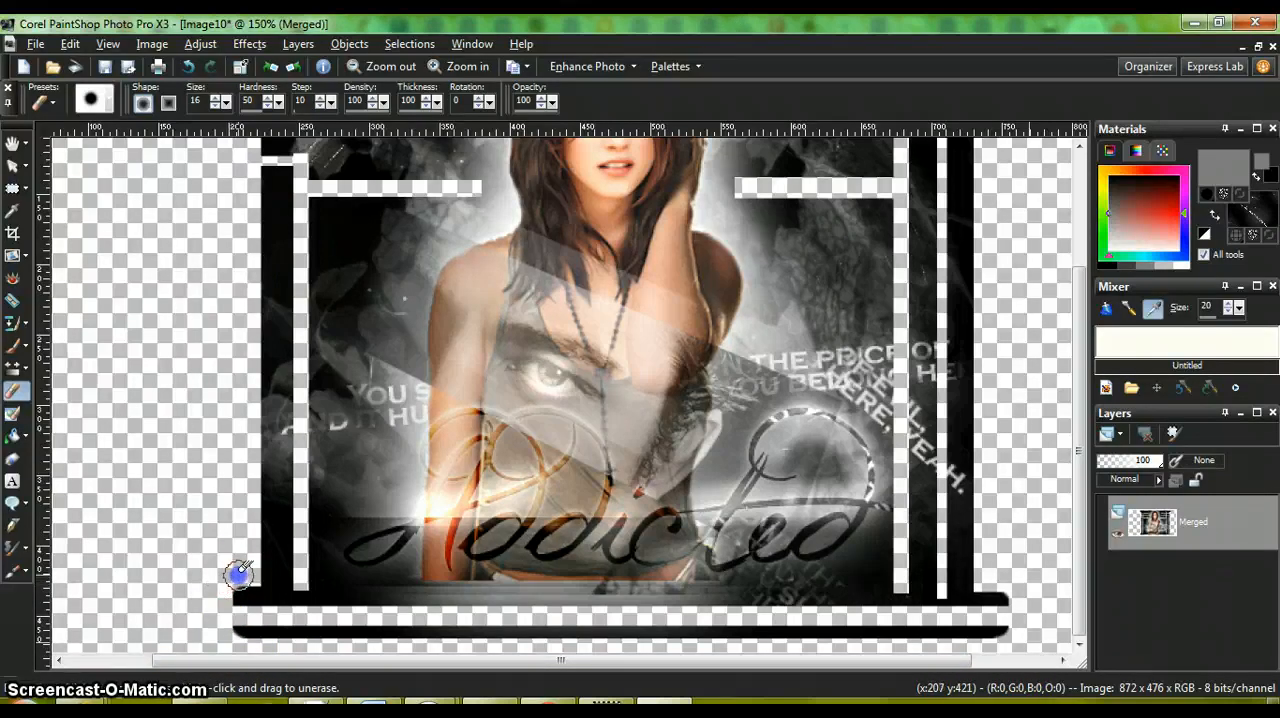
drag(226, 578, 214, 594)
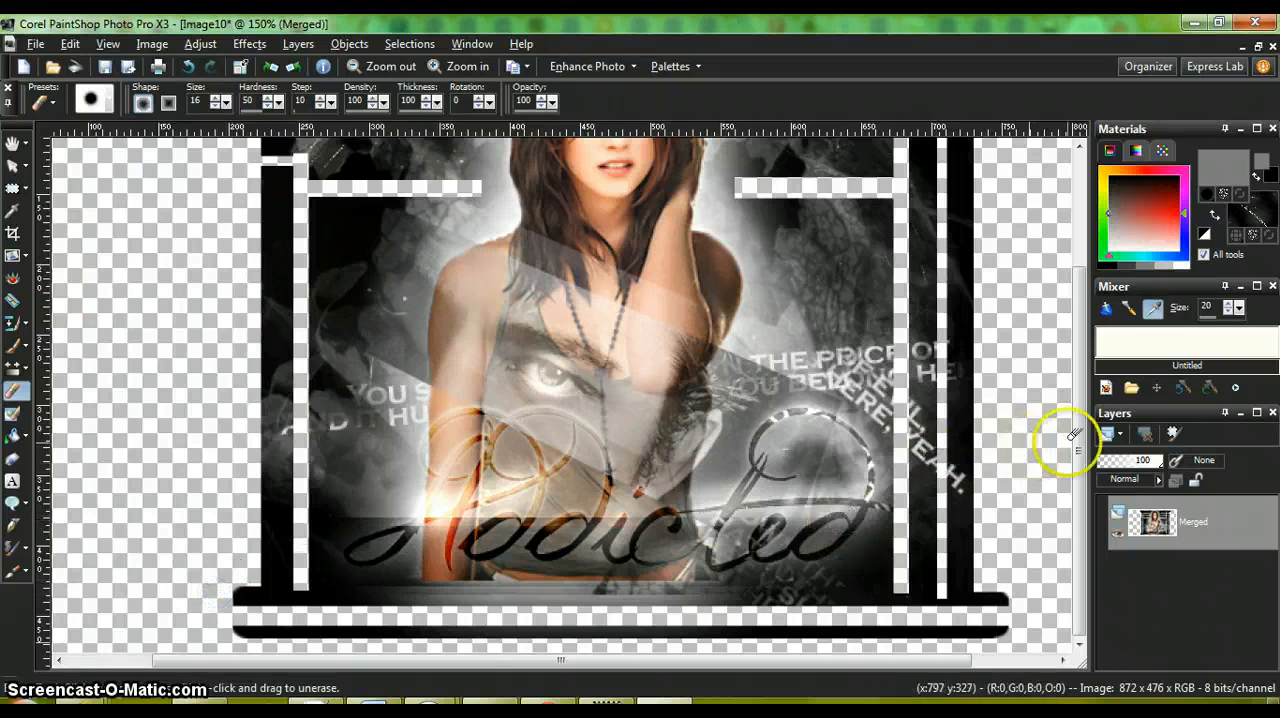
Step: Reduce the Eraser to size 8 and round the panel corners beside the left openings of the horizontal stripes
drag(1082, 447, 1078, 320)
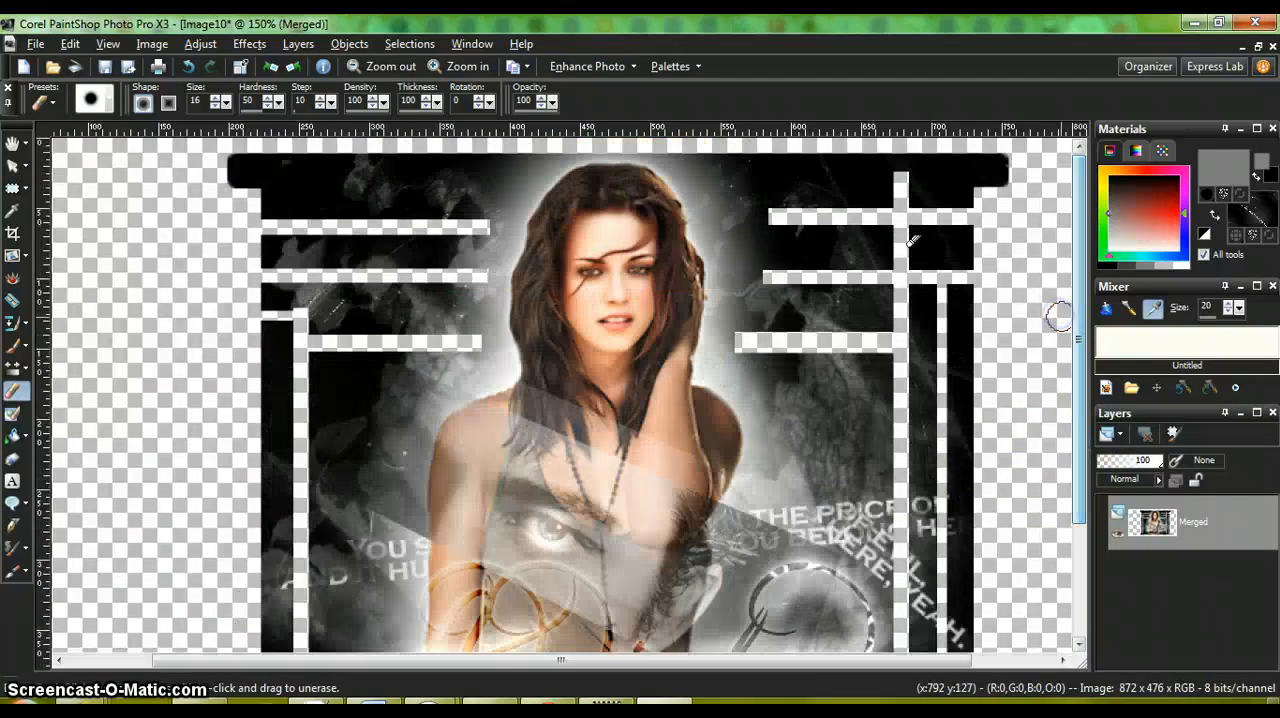
click(216, 106)
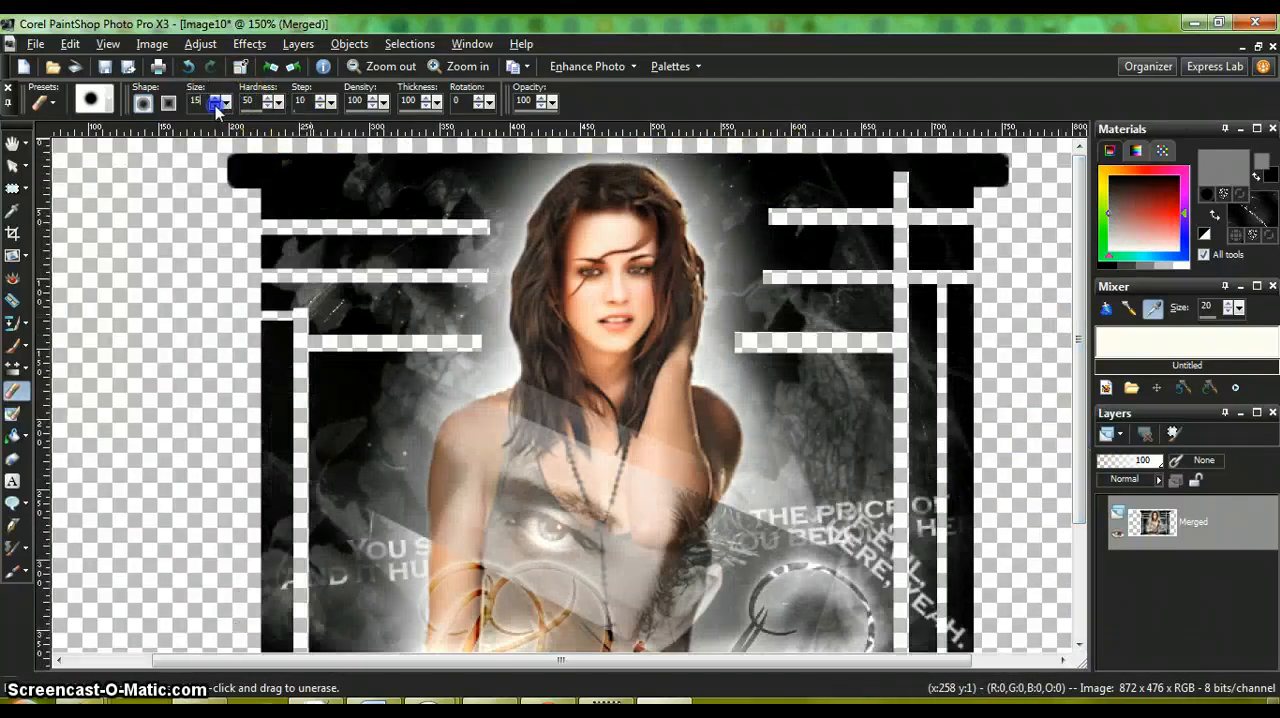
click(216, 106)
click(216, 106)
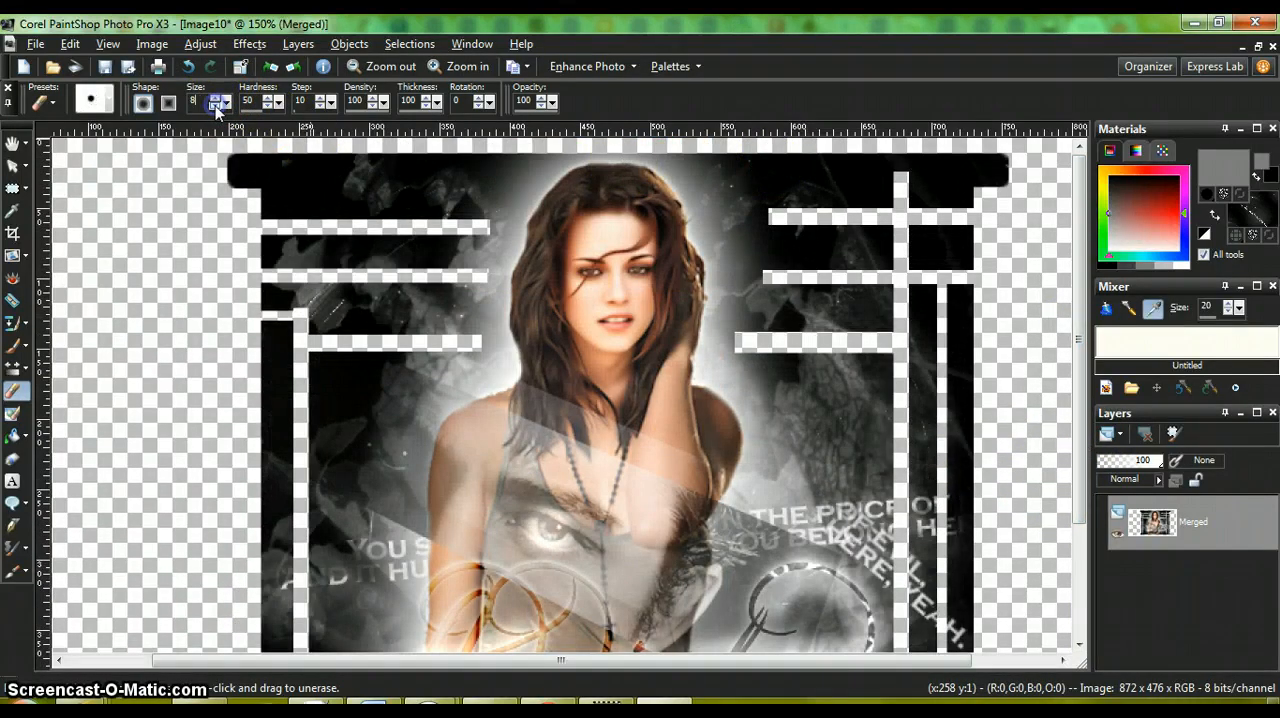
click(260, 232)
drag(260, 232, 248, 252)
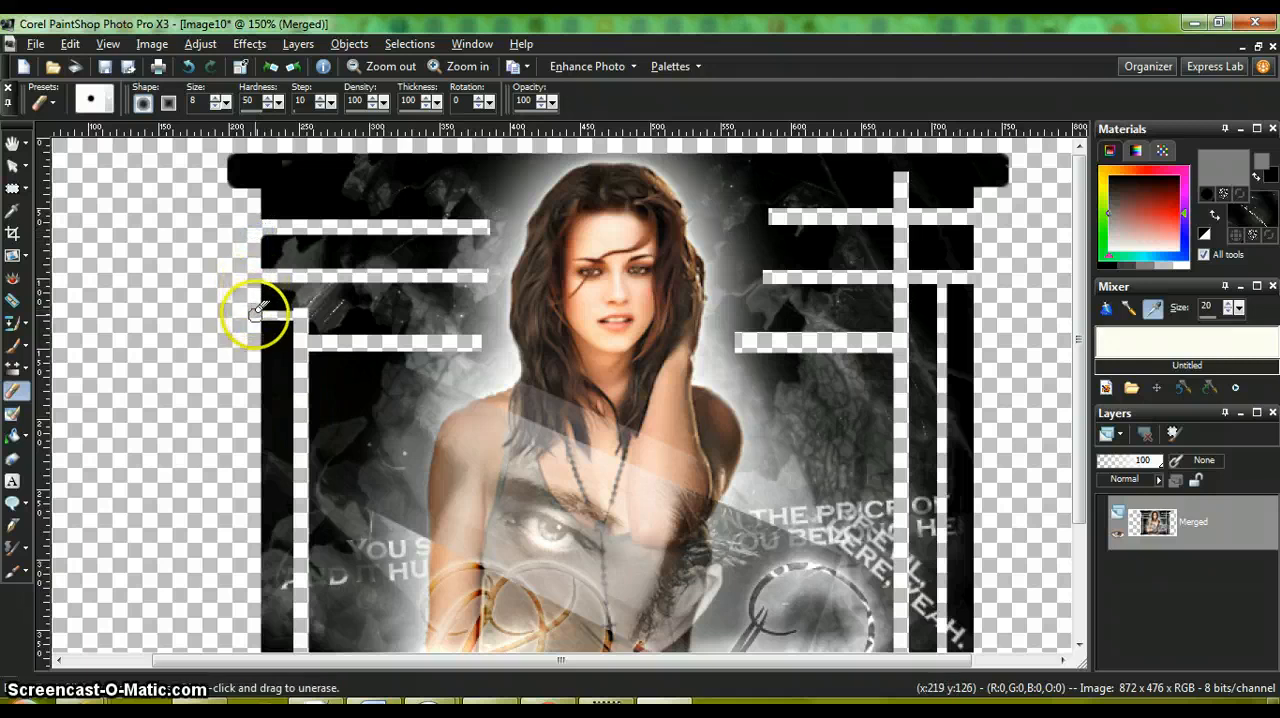
drag(257, 311, 253, 310)
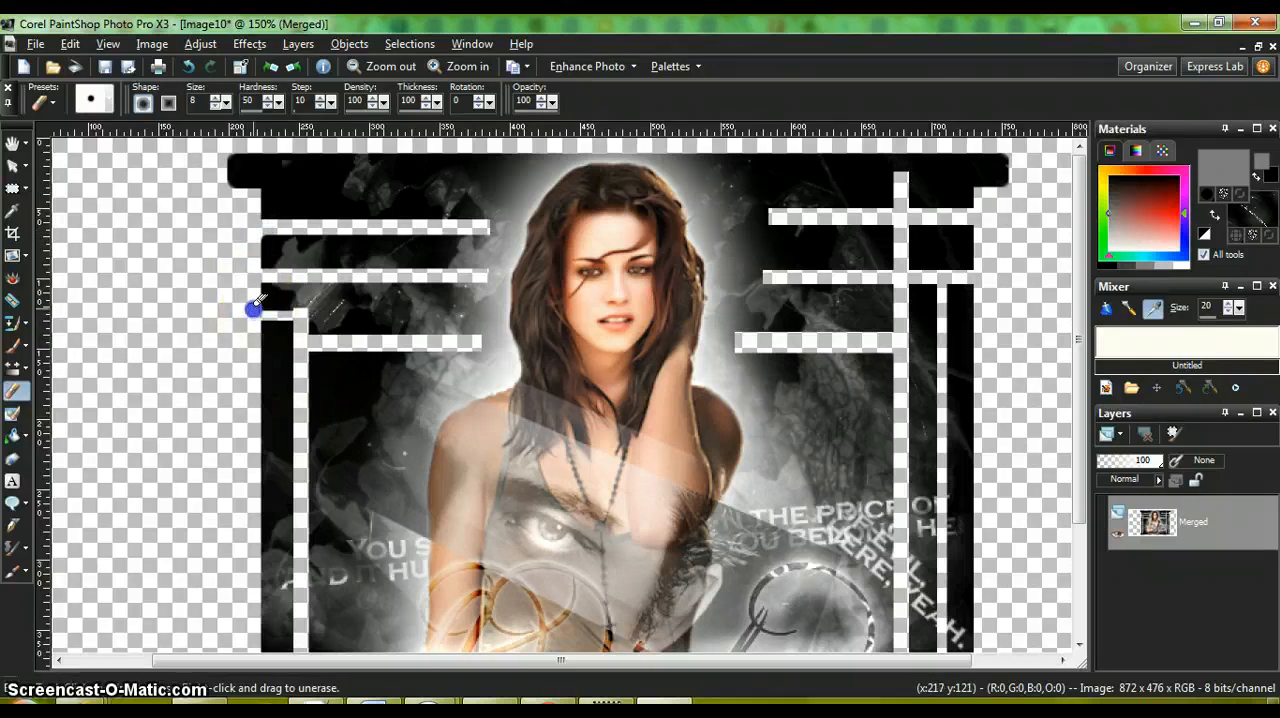
Step: Reduce the Eraser to size 5 and round the lower-left corner of the small panel above the notch on the banner's left side
click(213, 105)
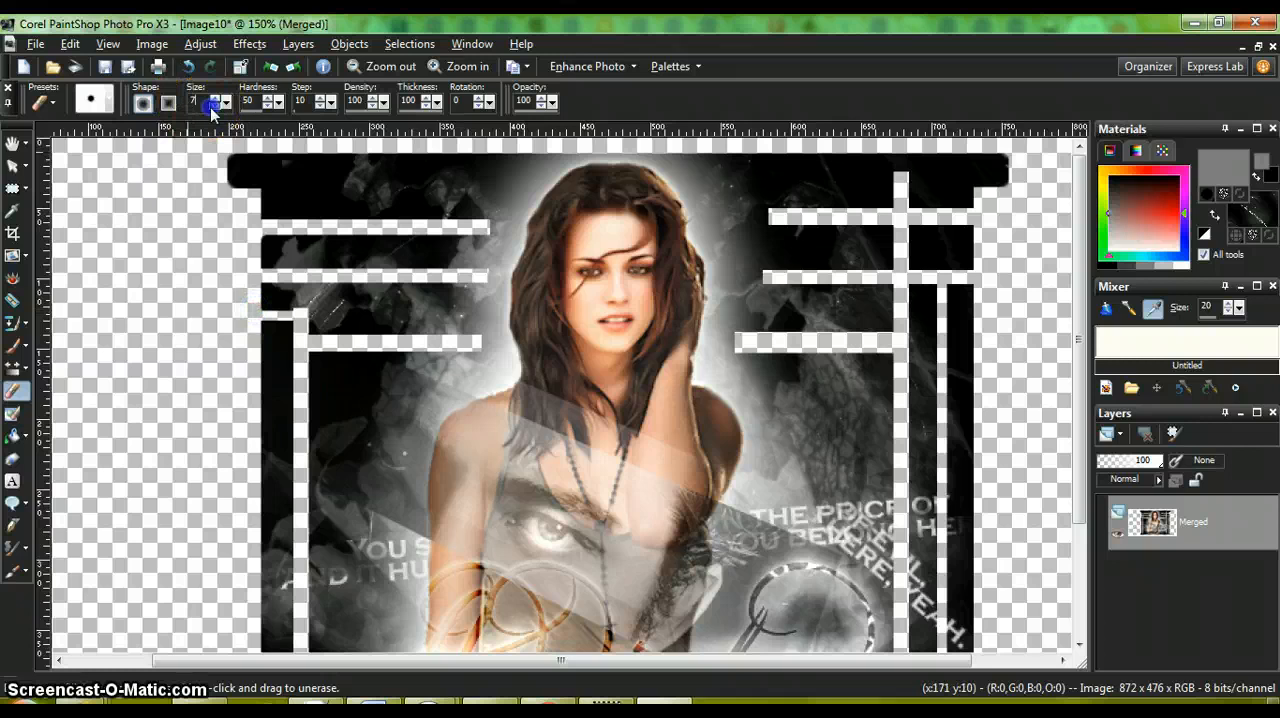
click(263, 312)
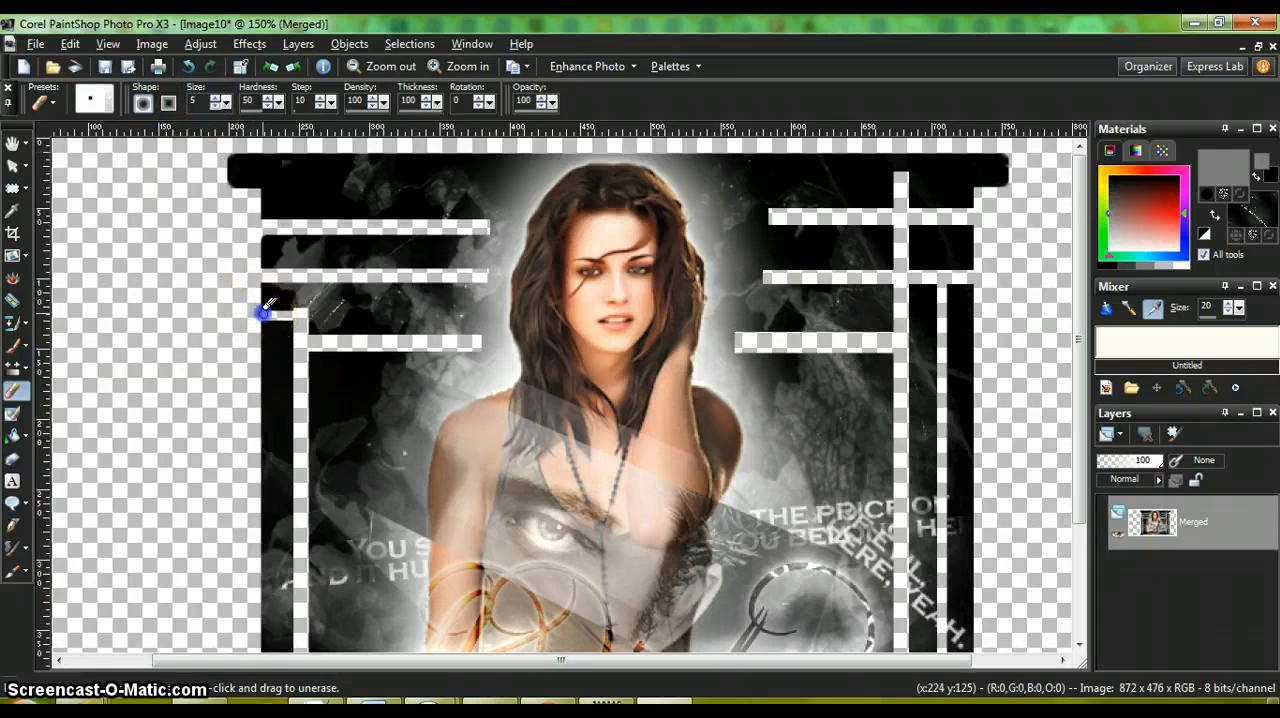
drag(263, 310, 258, 298)
mouse_move(270, 314)
mouse_down()
mouse_move(316, 313)
mouse_move(304, 314)
mouse_up()
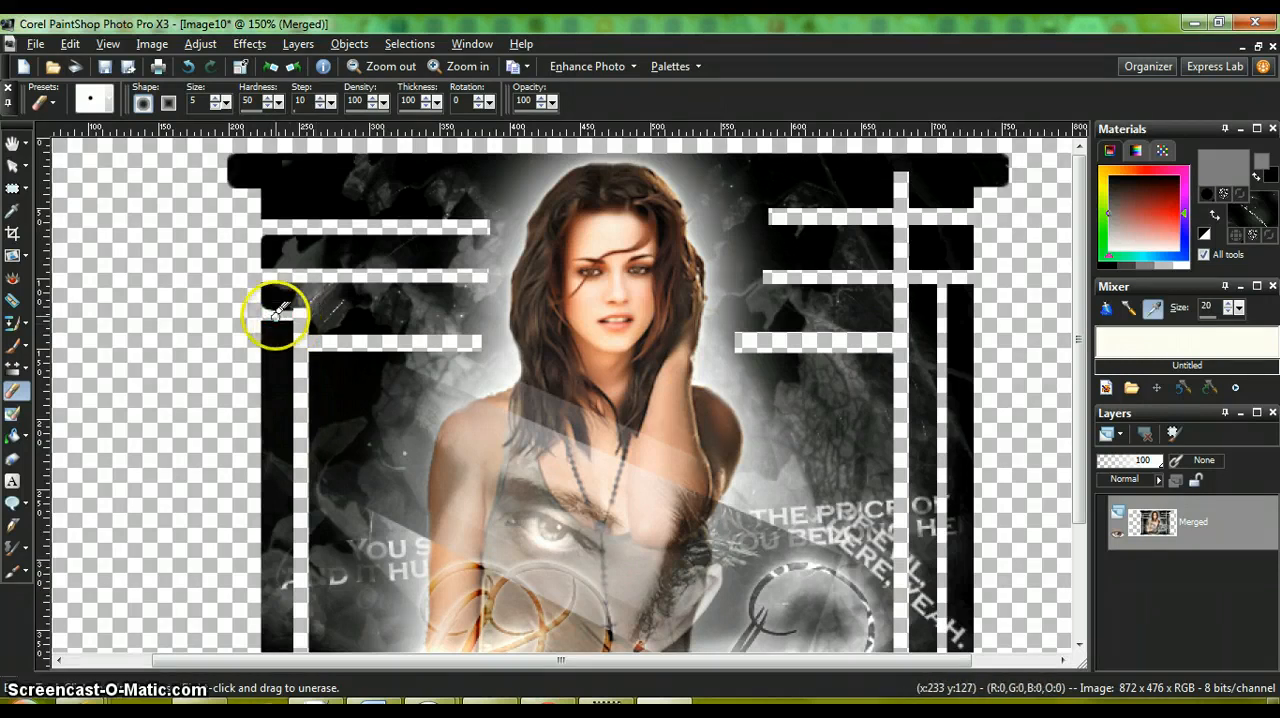
click(270, 313)
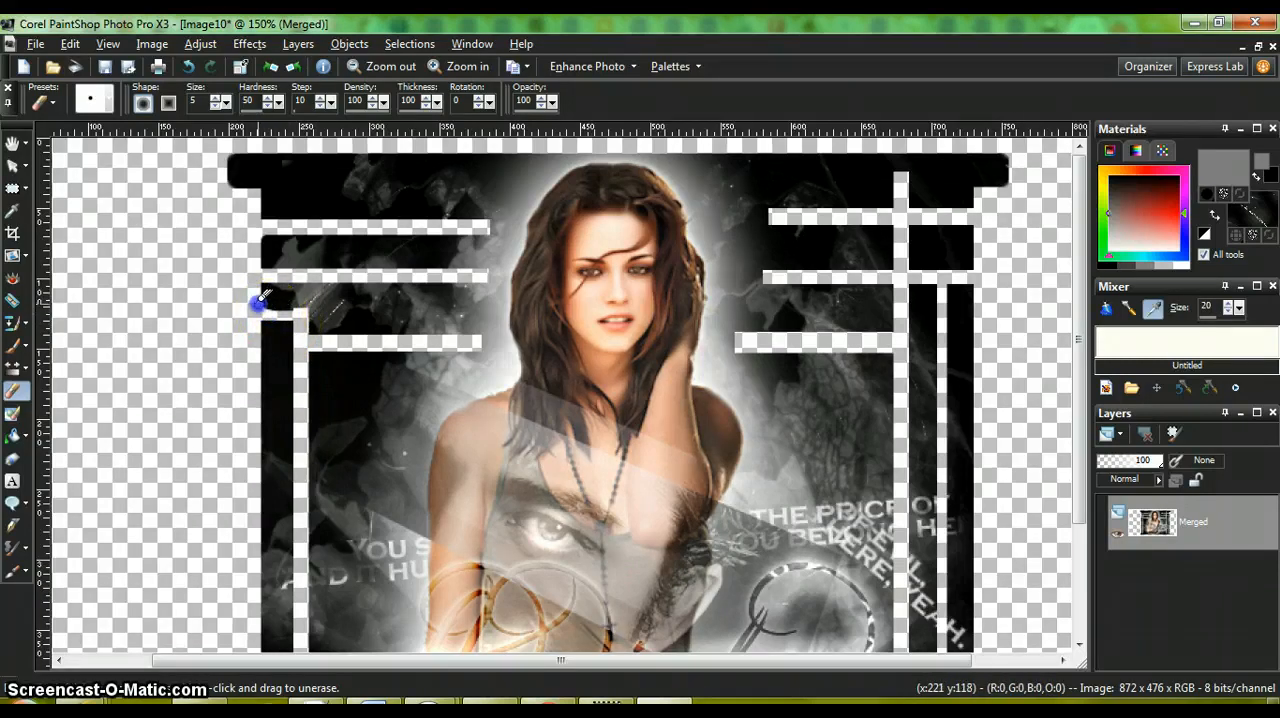
mouse_move(266, 311)
mouse_down()
mouse_move(256, 290)
mouse_move(273, 313)
mouse_move(298, 313)
mouse_move(281, 311)
mouse_up()
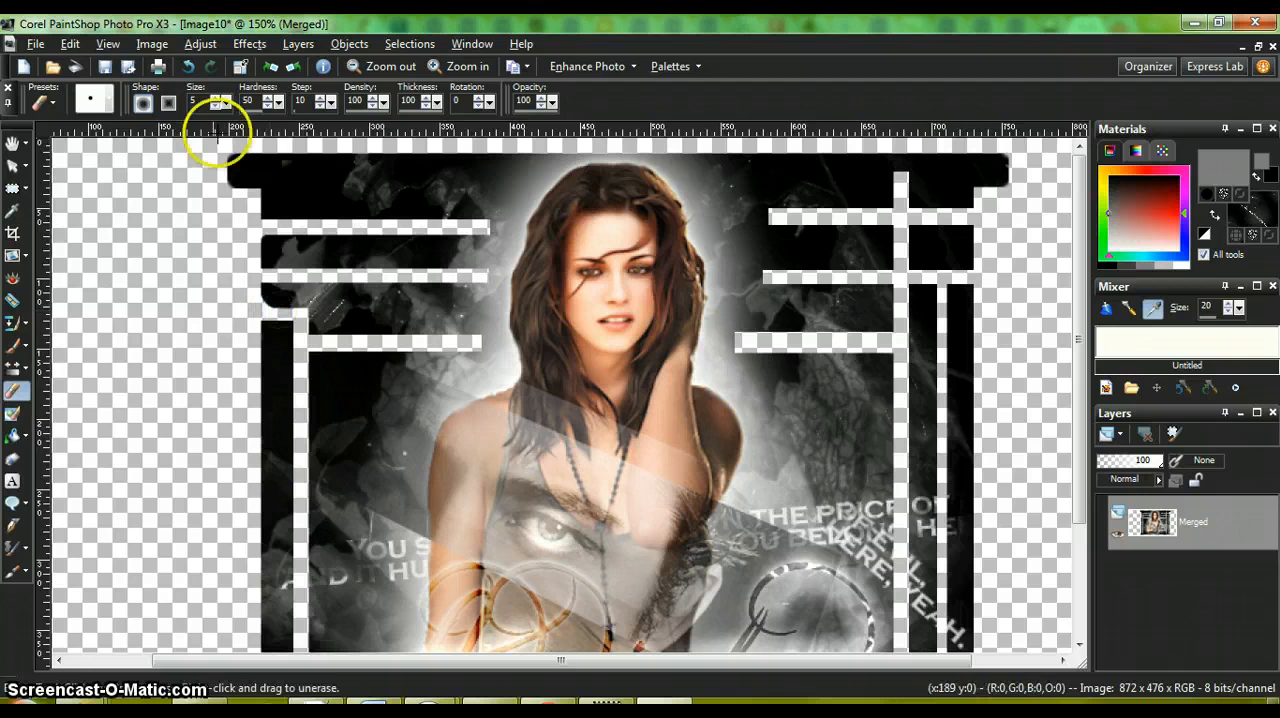
Step: Set the Eraser to size 7 and widen the curve of the small panel's lower-left corner above the notch
click(216, 106)
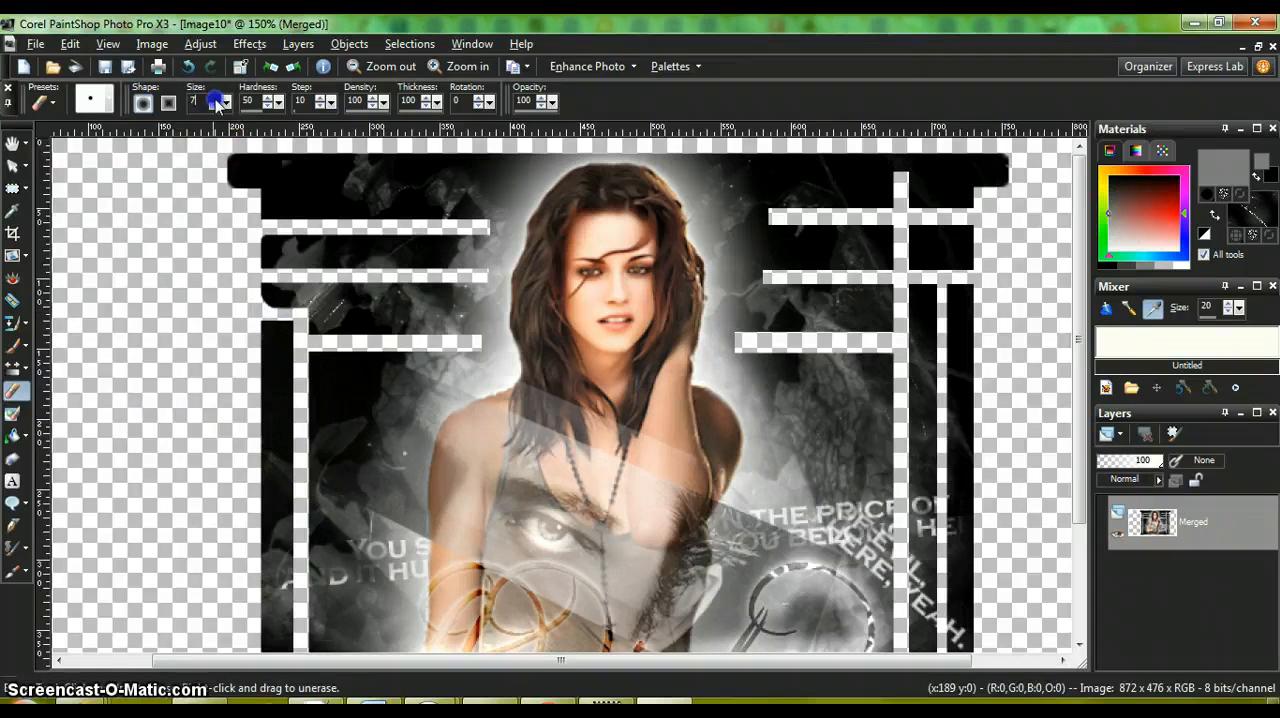
click(216, 99)
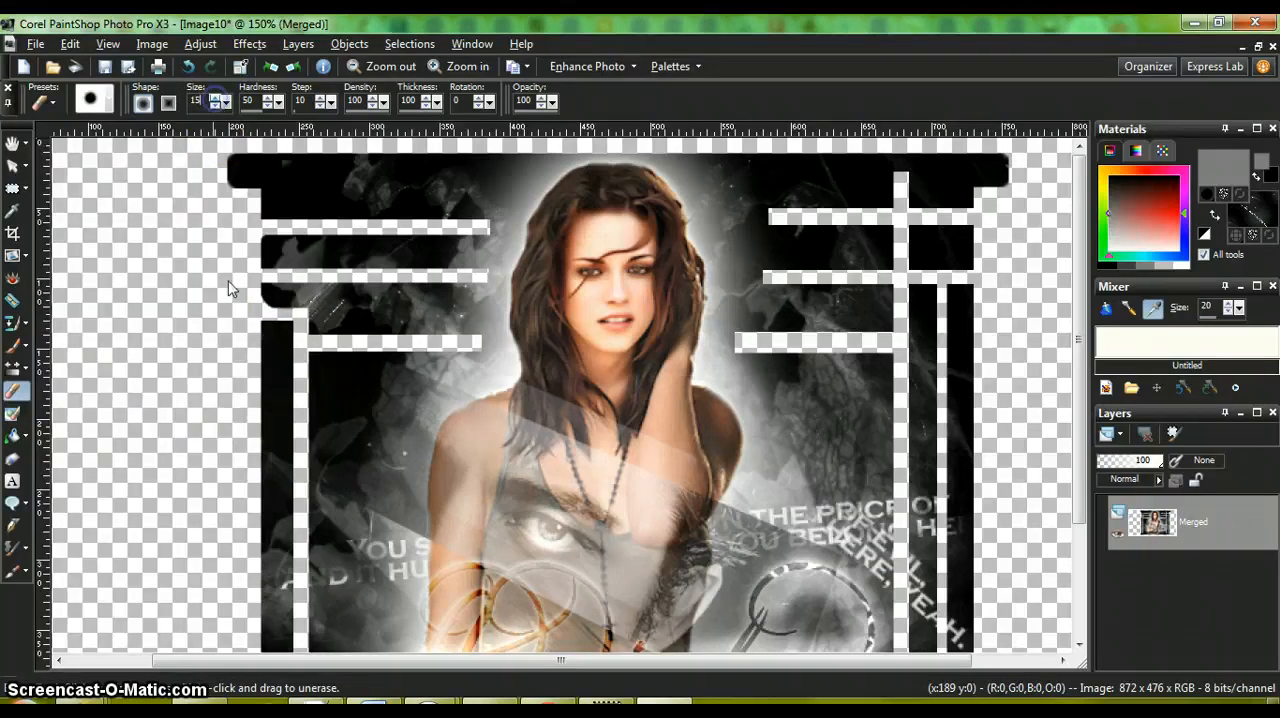
click(217, 106)
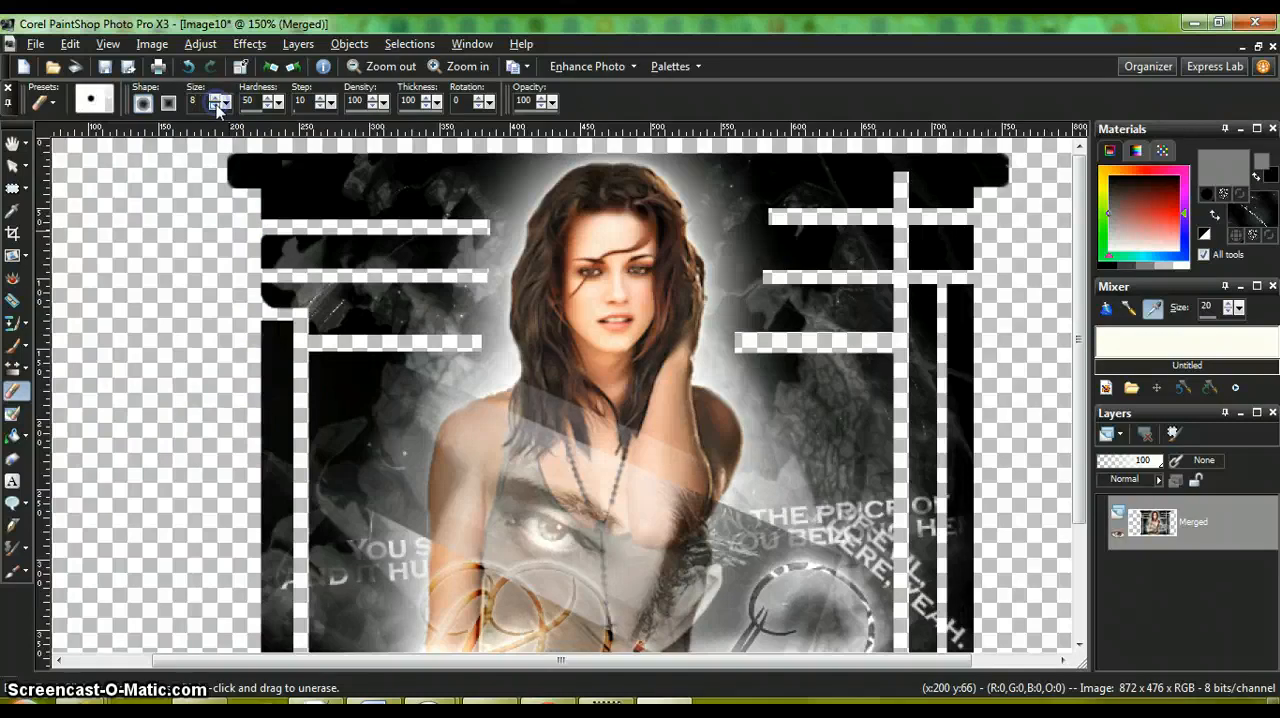
click(217, 106)
click(258, 309)
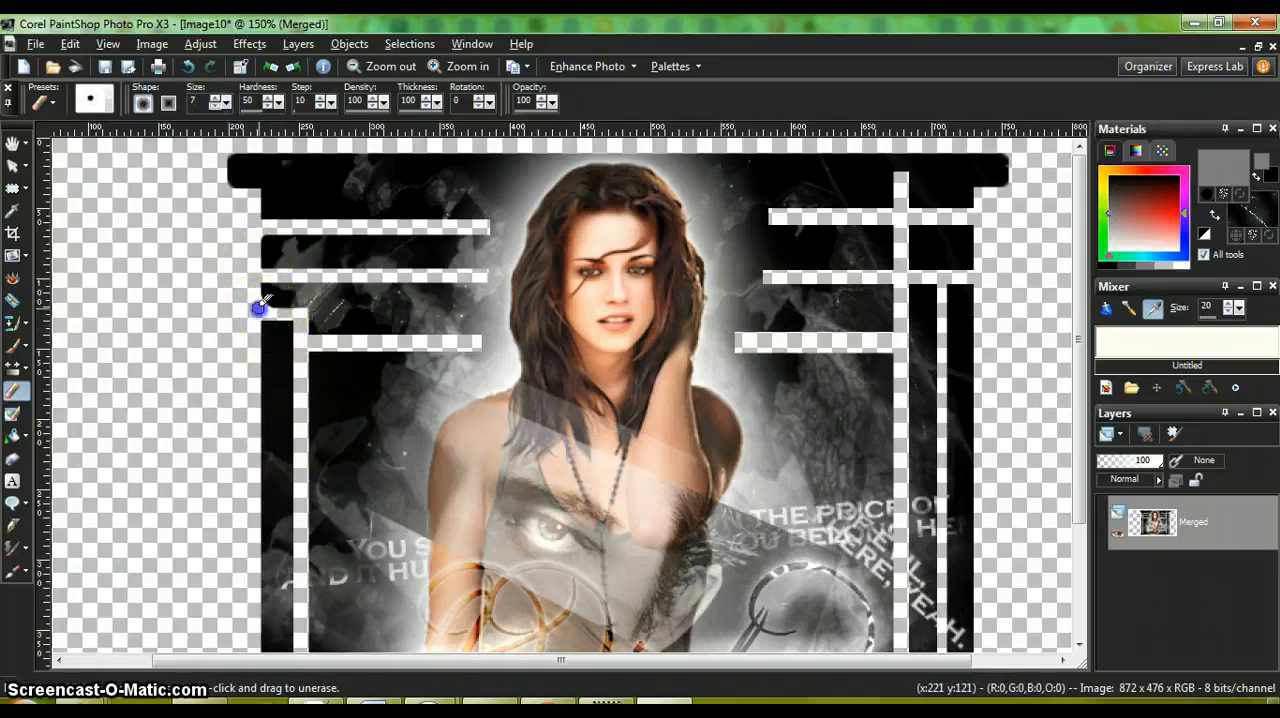
drag(270, 312, 252, 300)
mouse_move(276, 312)
mouse_down()
mouse_move(285, 304)
mouse_move(315, 338)
mouse_up()
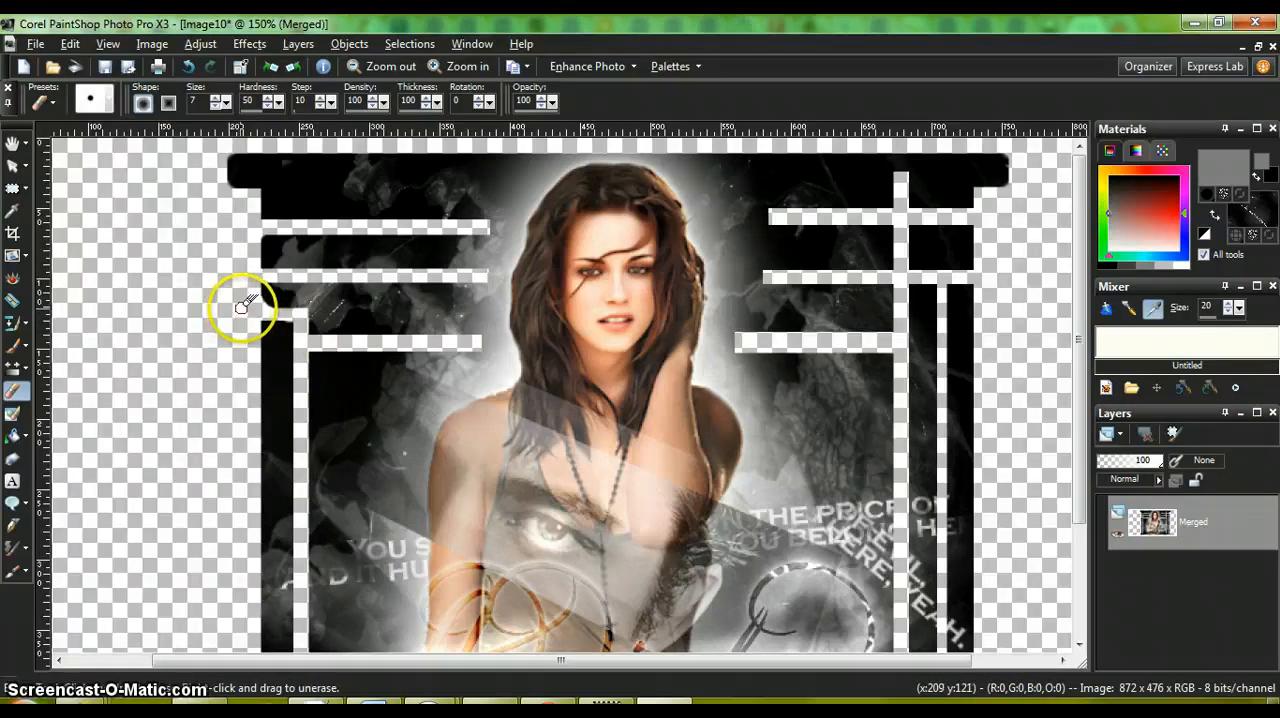
Step: Touch up the rounded corner above the left notch with short Eraser strokes, undoing the faulty ones
drag(264, 303, 267, 311)
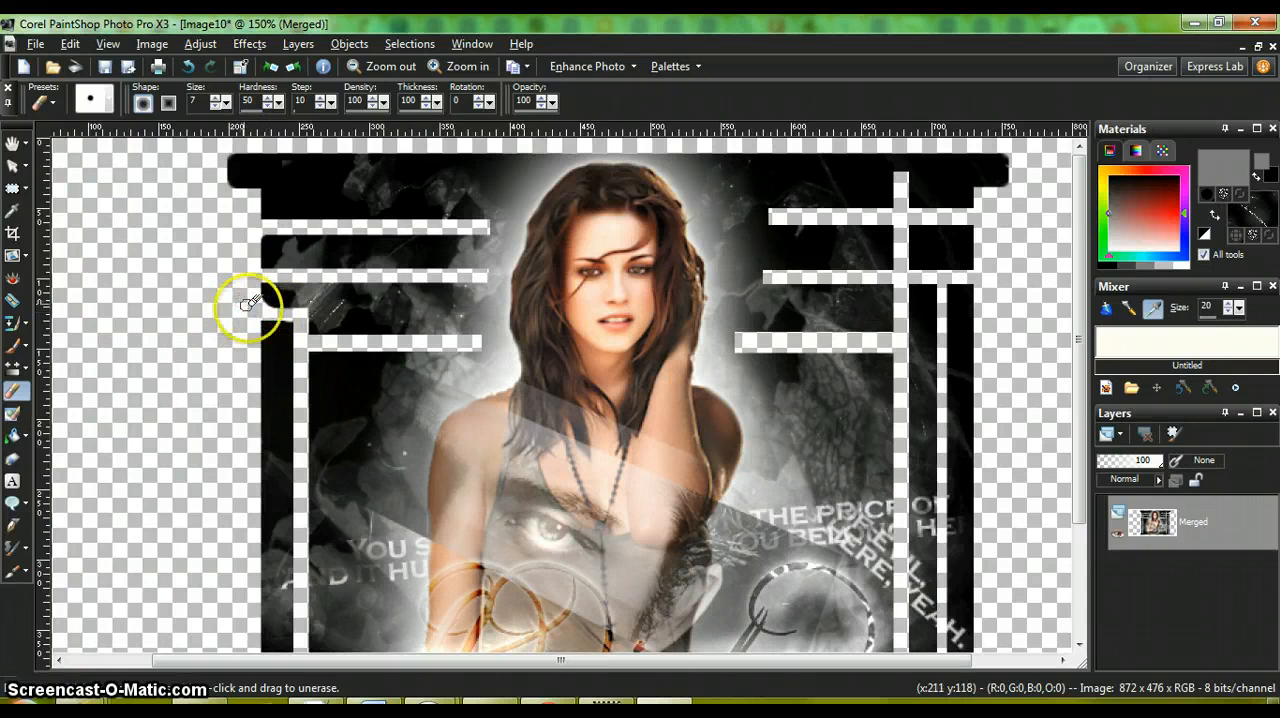
drag(258, 302, 262, 303)
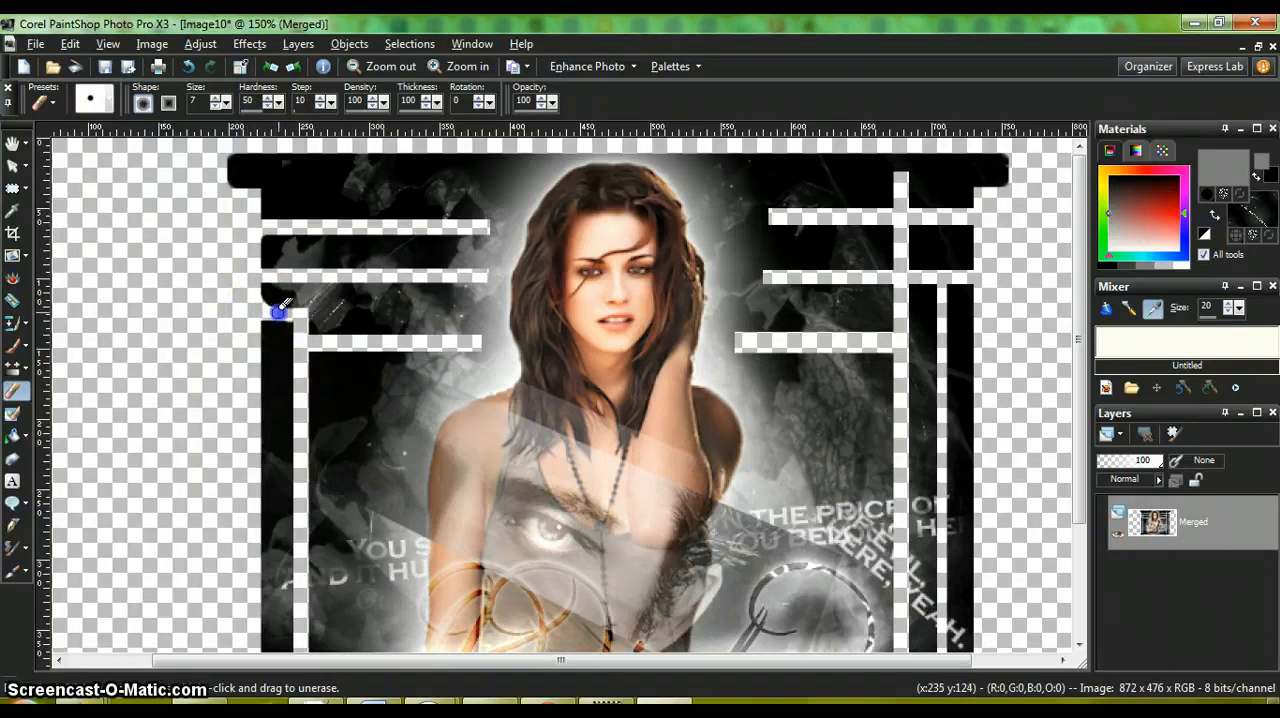
drag(258, 296, 288, 308)
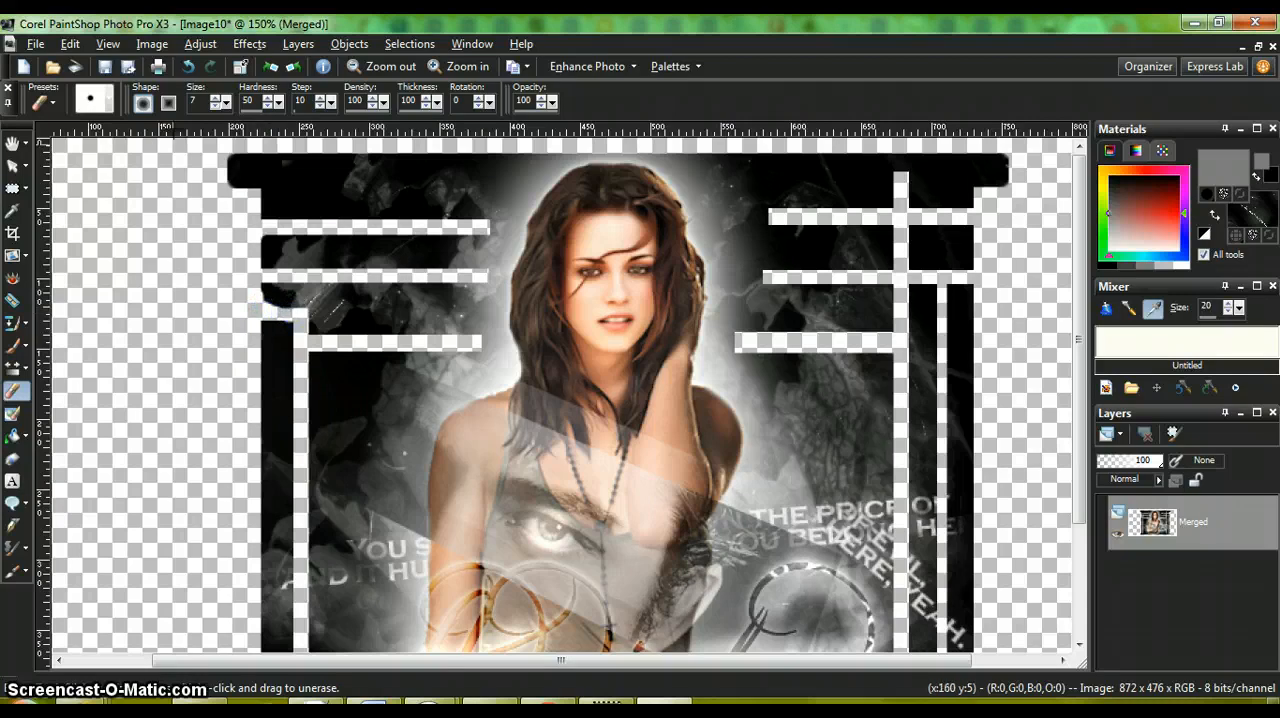
click(188, 66)
click(188, 66)
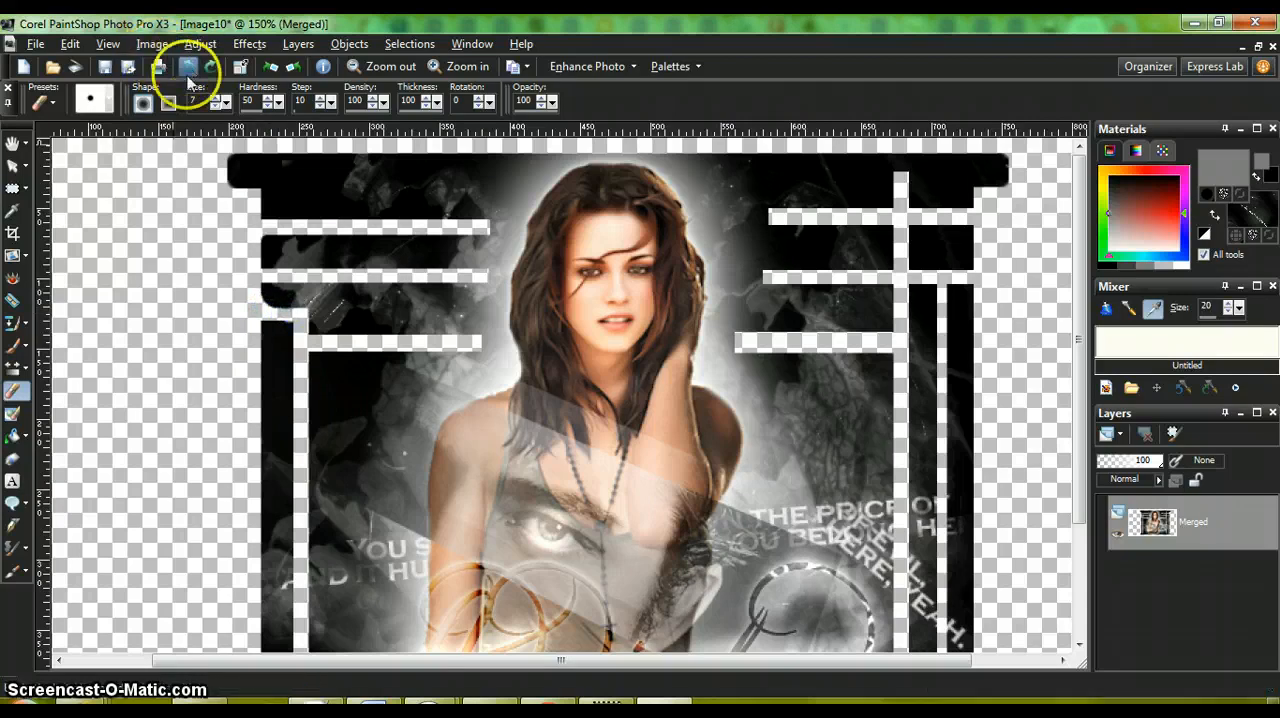
drag(260, 303, 258, 304)
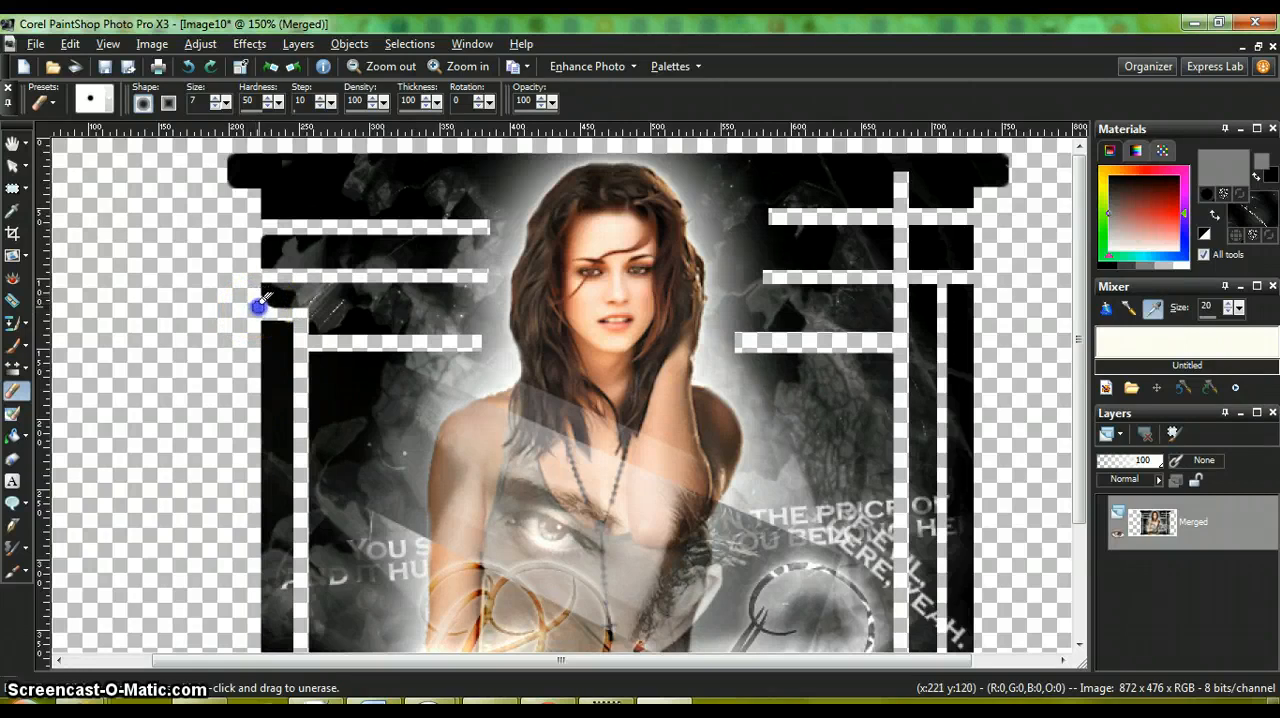
click(292, 318)
click(257, 316)
click(257, 320)
drag(265, 316, 258, 330)
click(186, 67)
drag(256, 336, 263, 323)
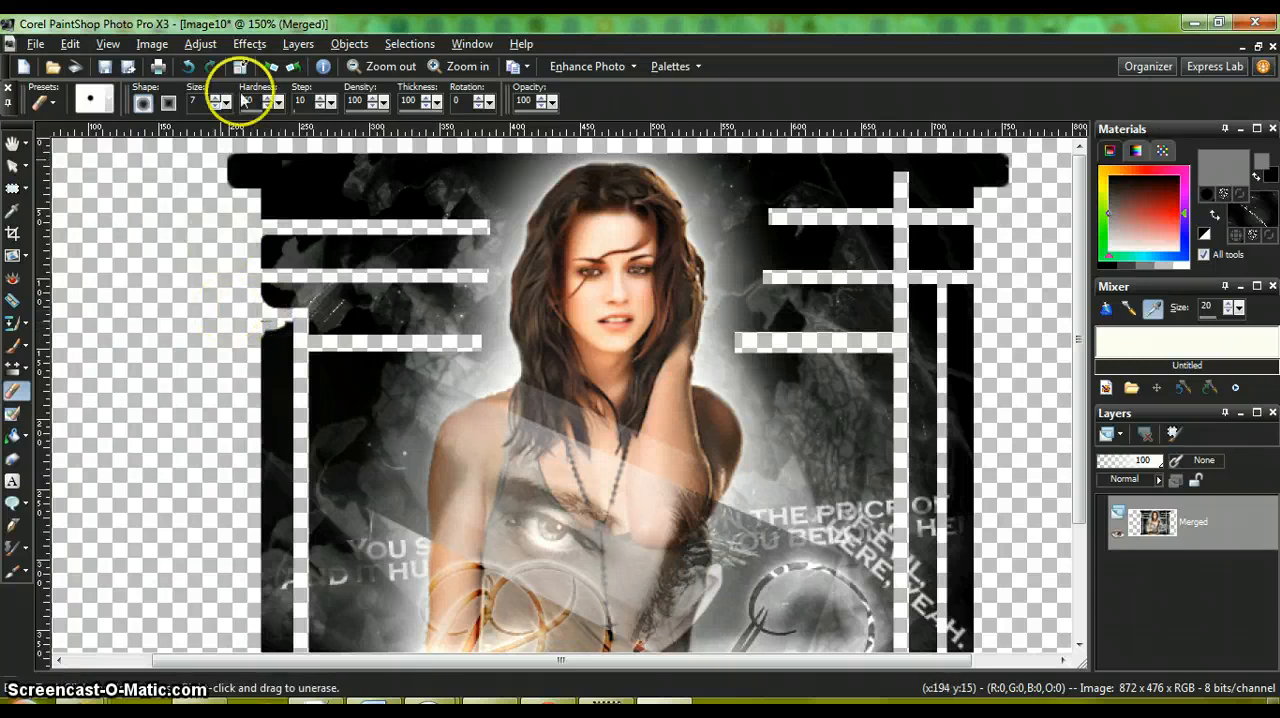
click(191, 67)
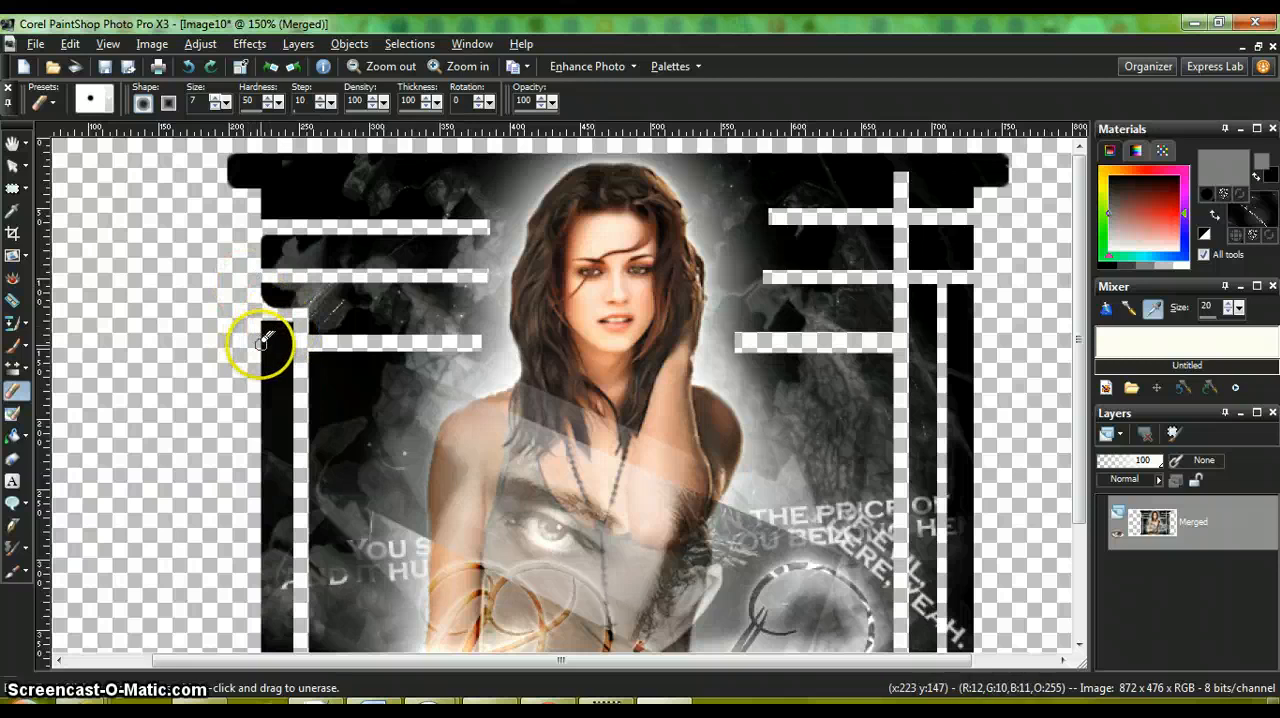
Step: Rotate the image 90° counter-clockwise and try rounding the lower-left corner of the long bottom bar with the Eraser, undoing faulty strokes
click(293, 67)
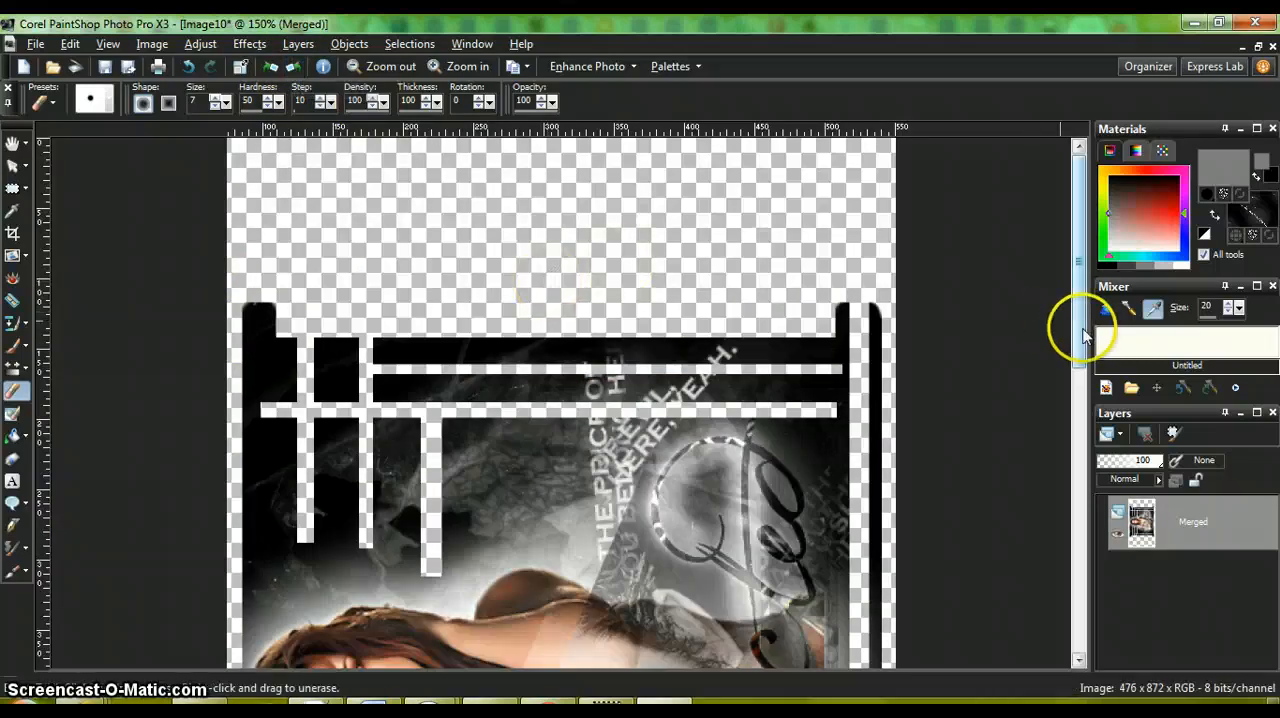
drag(1077, 323, 1103, 592)
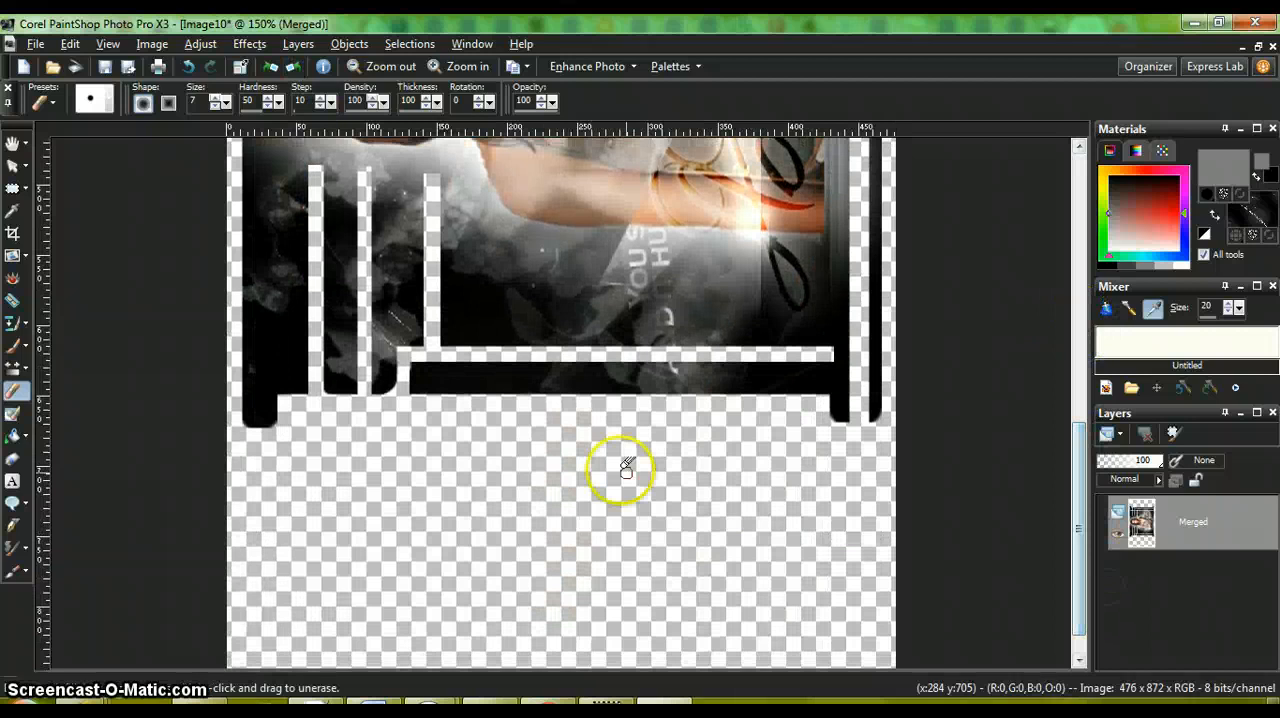
drag(420, 395, 408, 390)
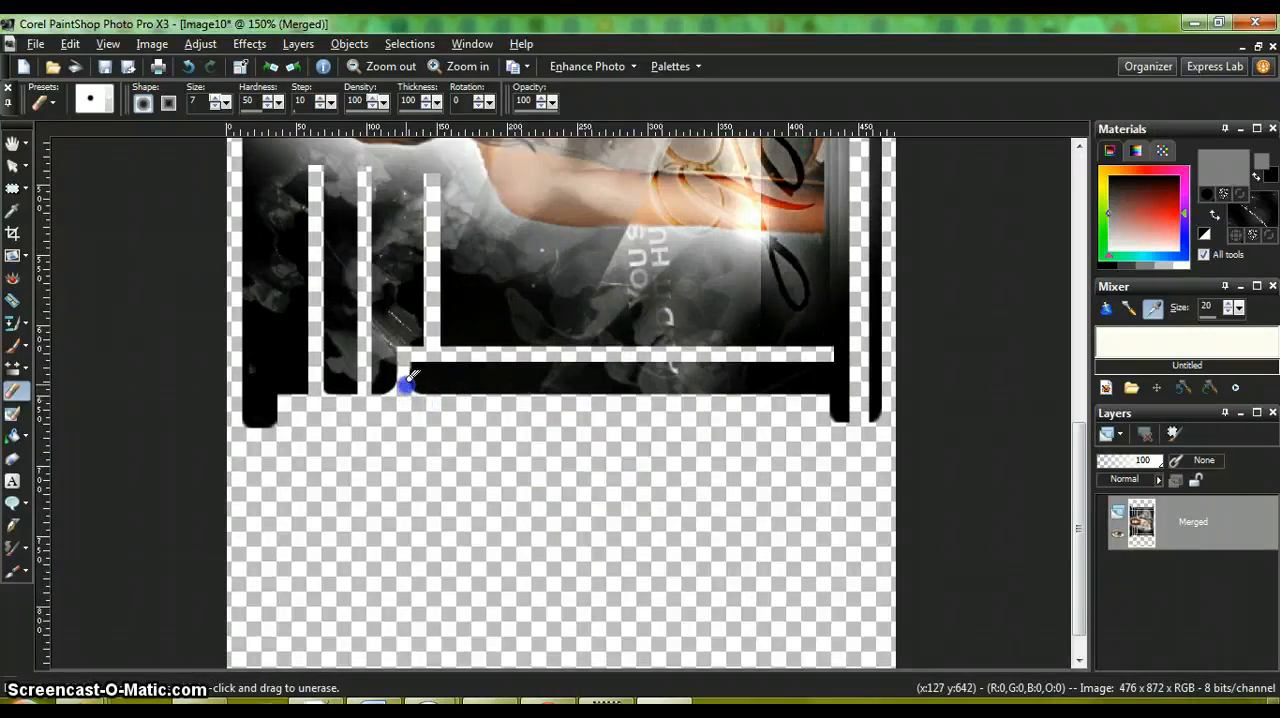
mouse_move(408, 384)
mouse_down()
mouse_move(416, 396)
mouse_move(403, 375)
mouse_move(420, 394)
mouse_up()
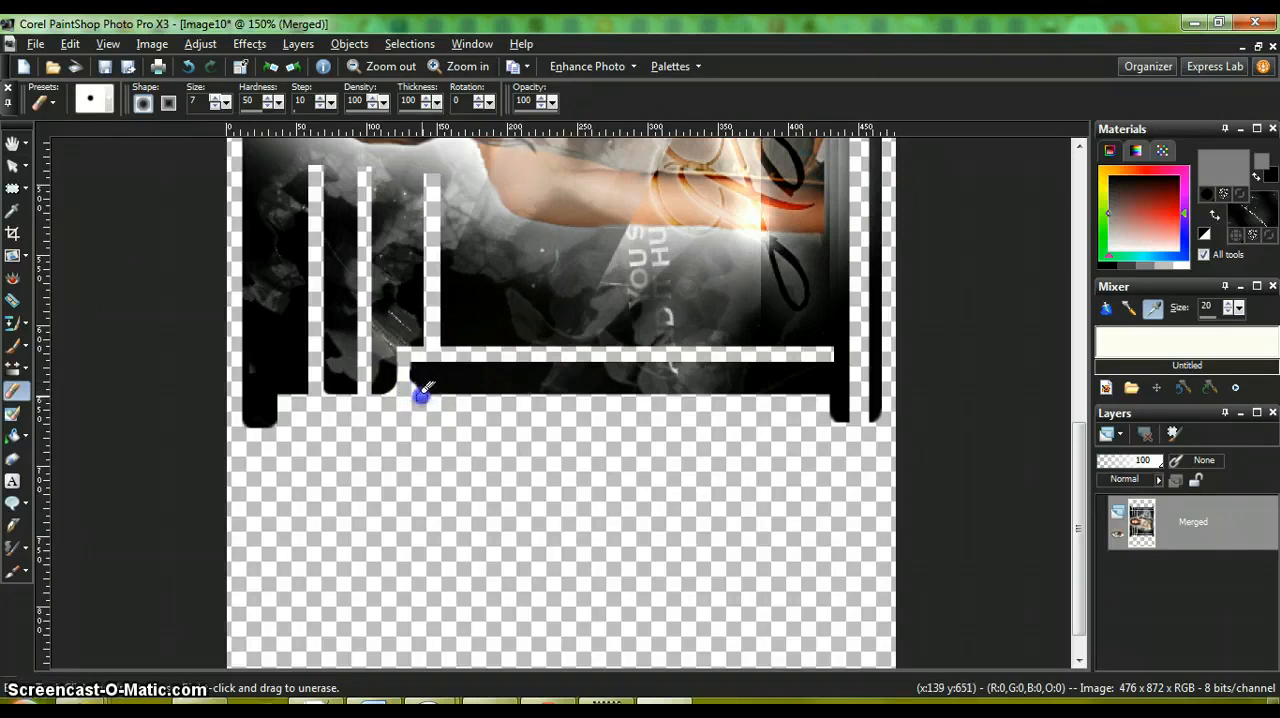
click(188, 67)
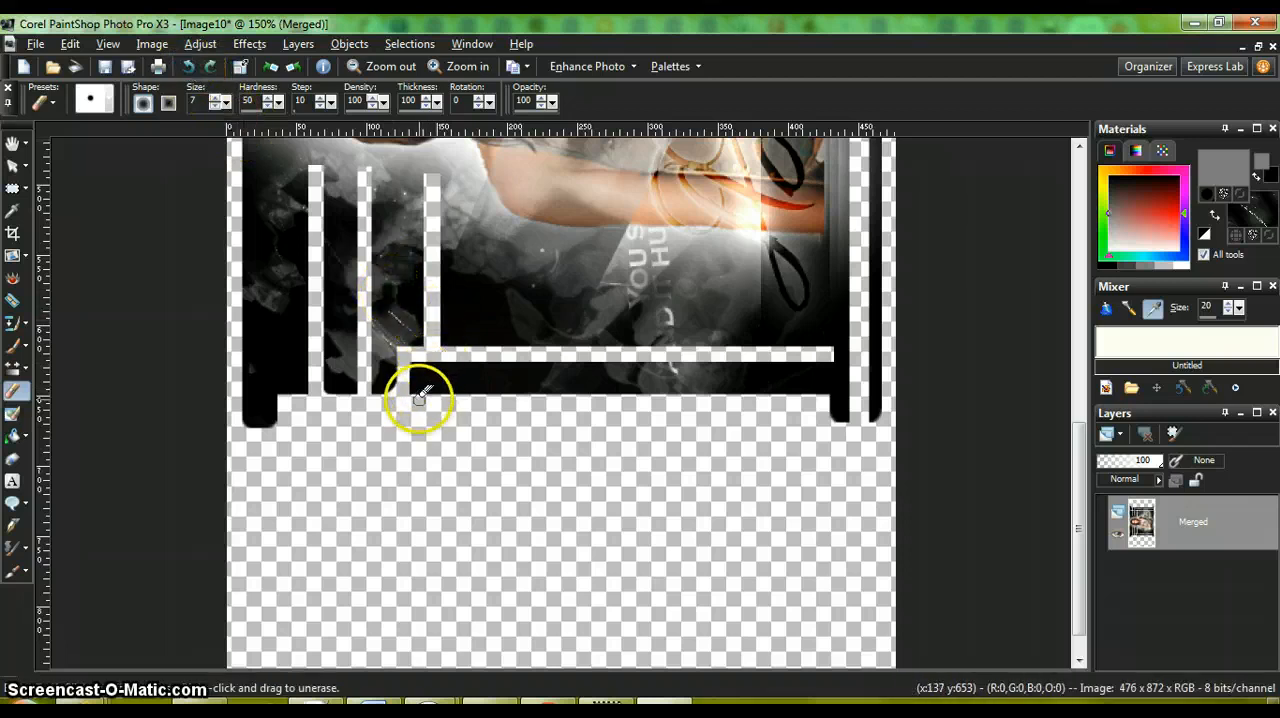
drag(414, 398, 410, 394)
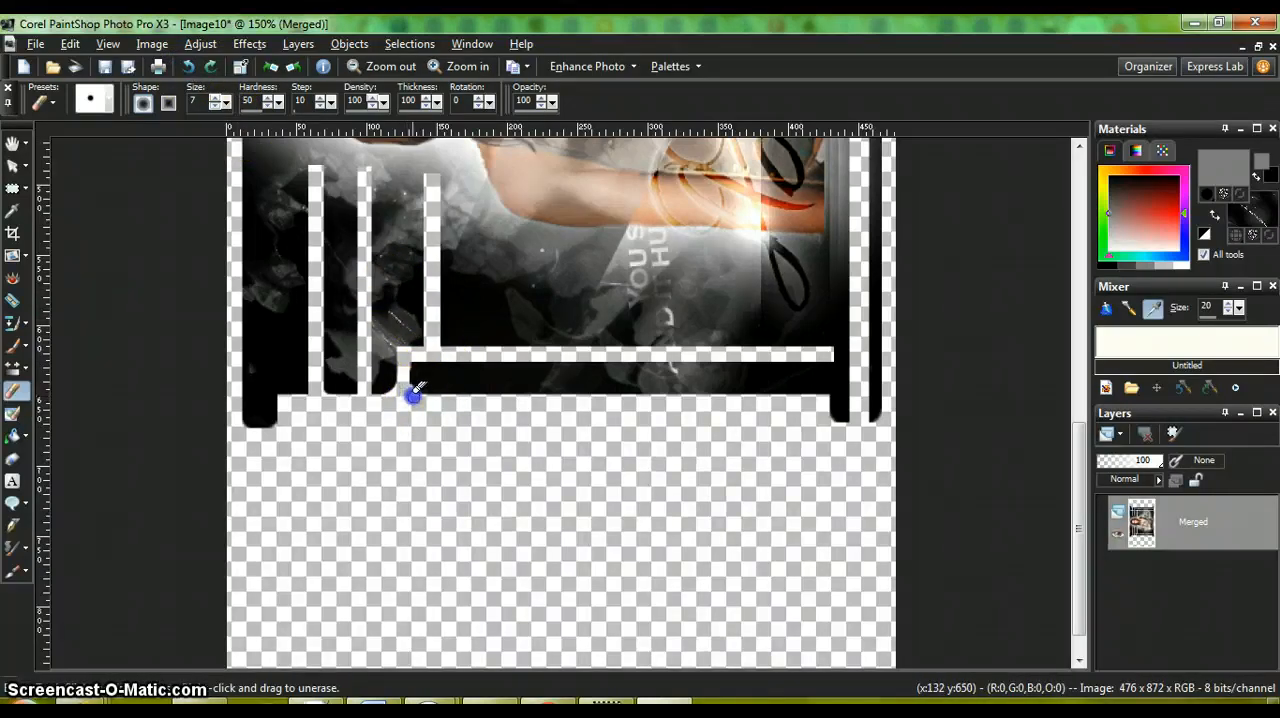
click(188, 68)
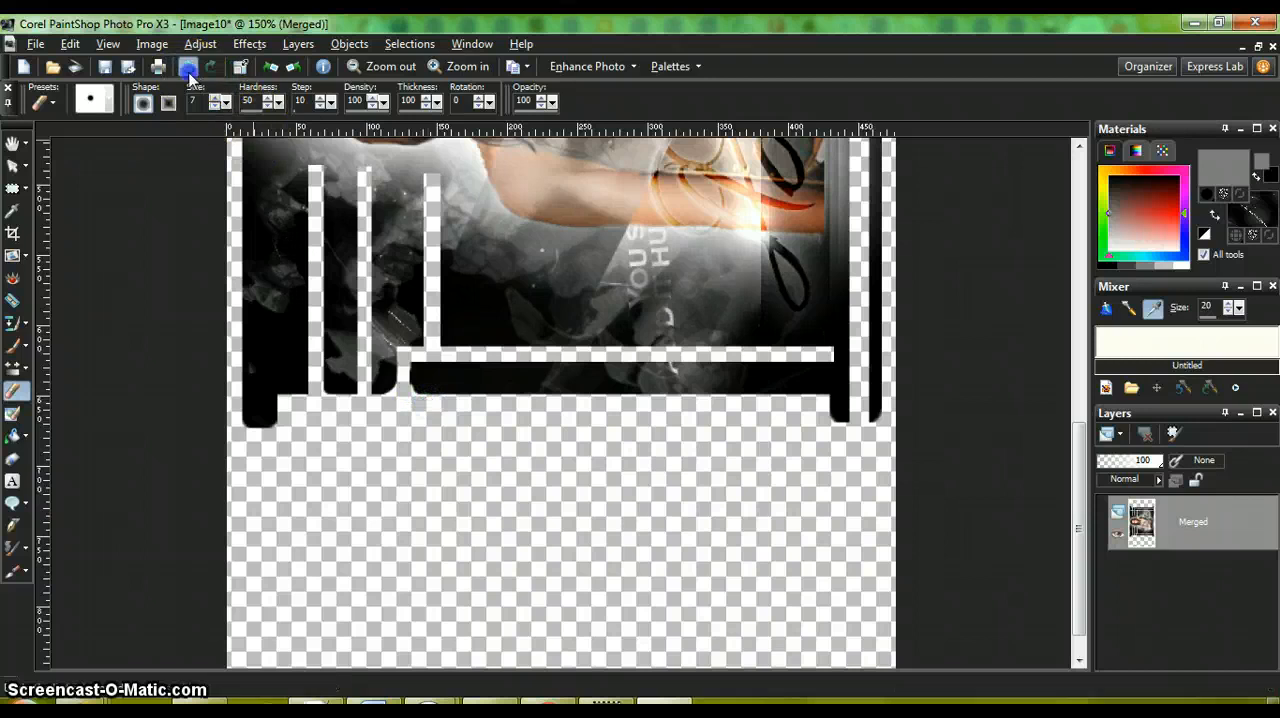
Step: Round the left end of the long bottom bar with the Eraser, smoothing its lower corner into a wide curve
drag(416, 393, 408, 390)
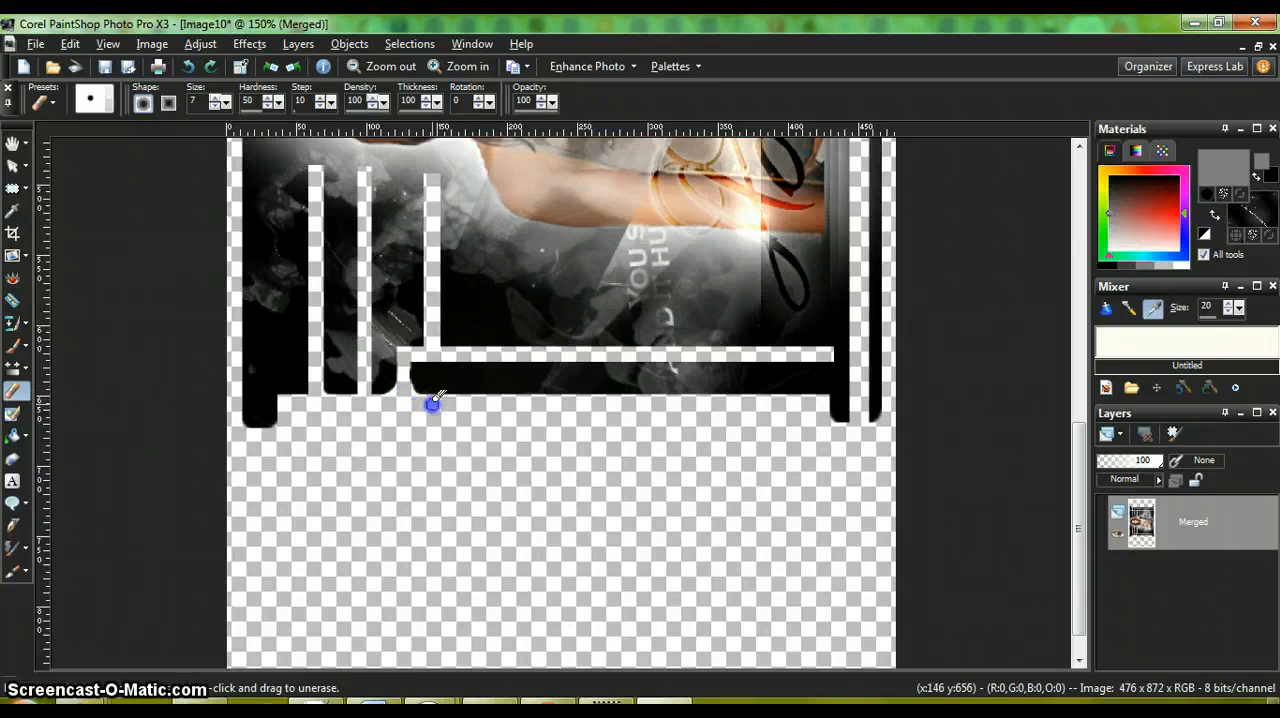
drag(429, 397, 420, 394)
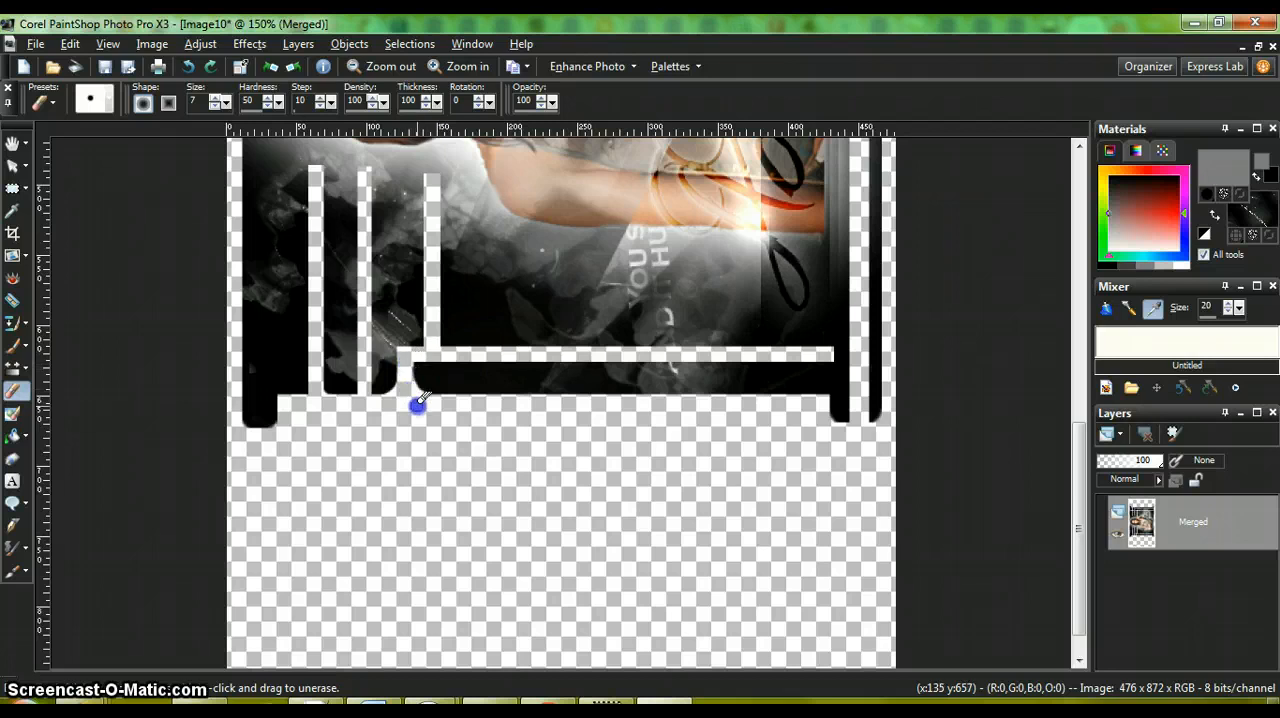
drag(414, 394, 410, 365)
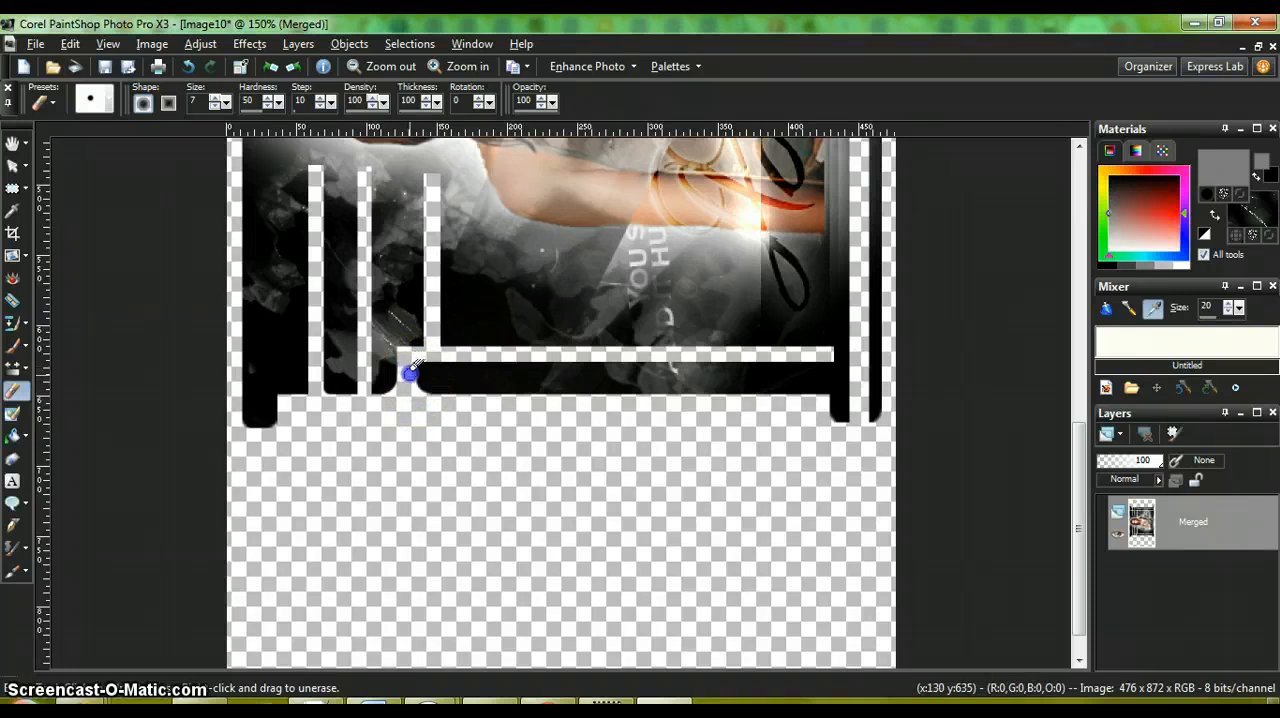
drag(408, 366, 415, 386)
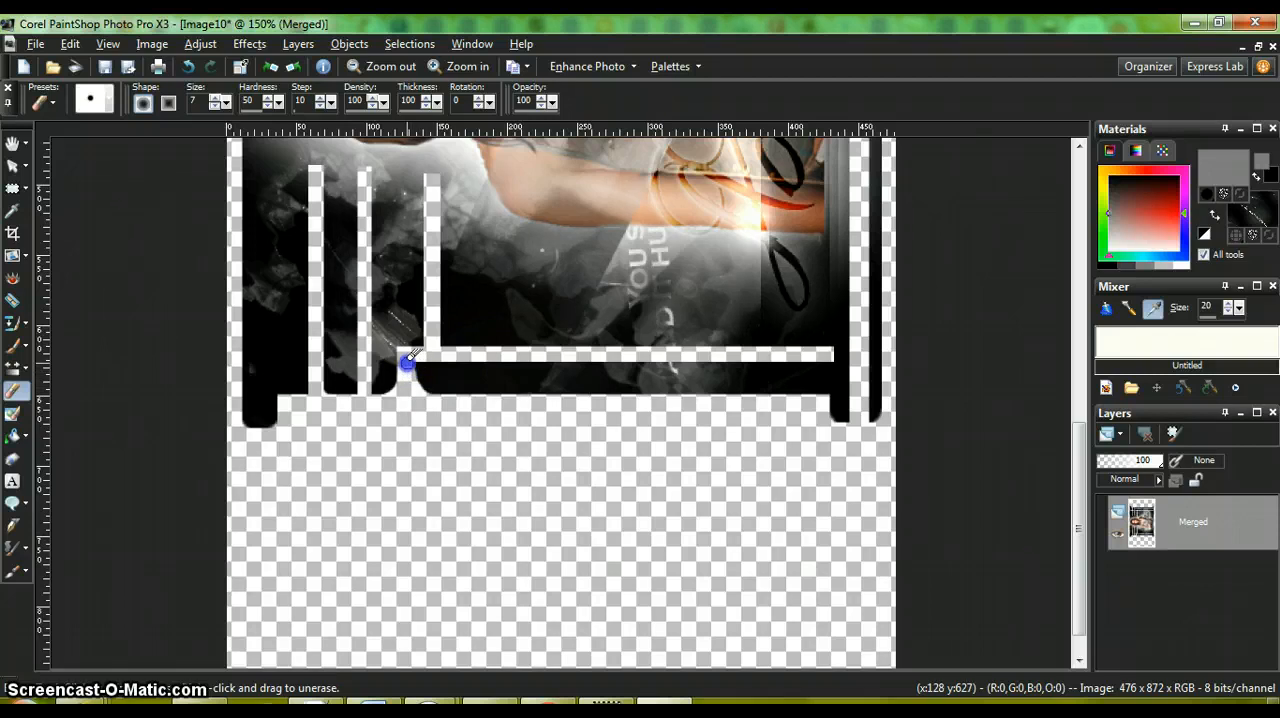
mouse_move(408, 363)
mouse_down()
mouse_move(414, 383)
mouse_move(449, 401)
mouse_up()
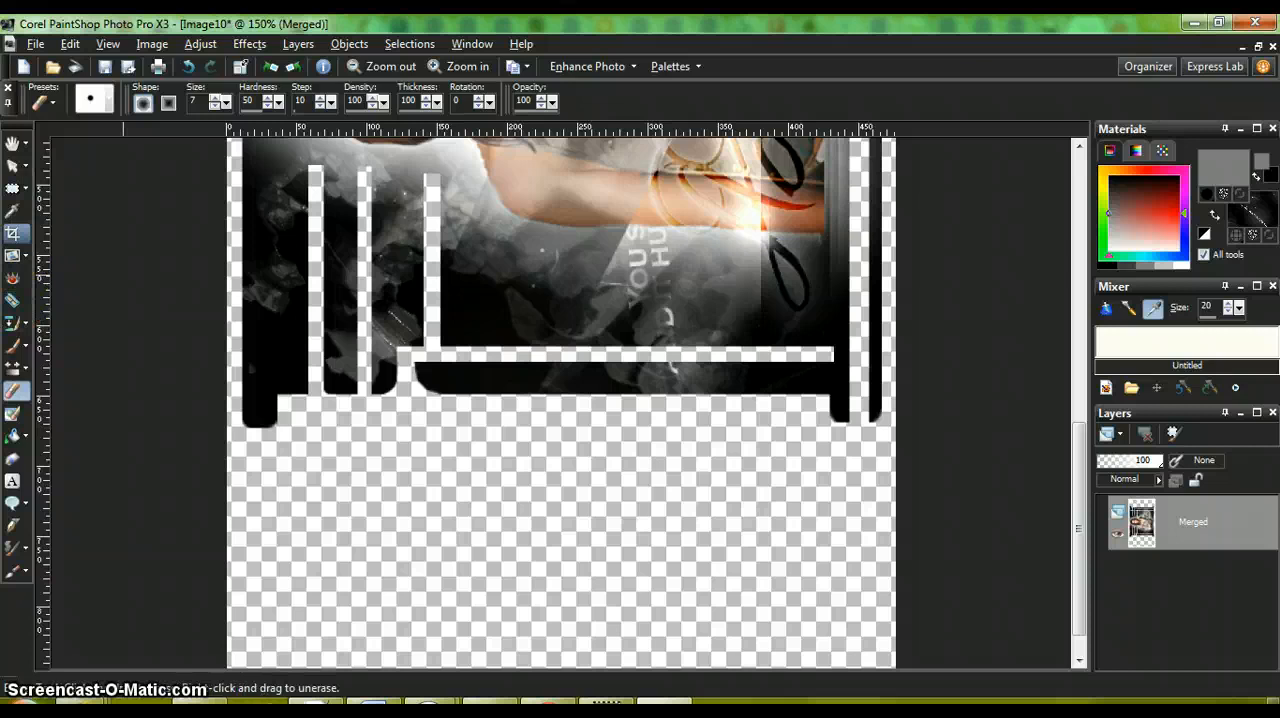
Step: Cut away a thin strip about 286 × 4 pixels along the long bar's lower edge using a rectangular selection, and clear the selection
click(12, 190)
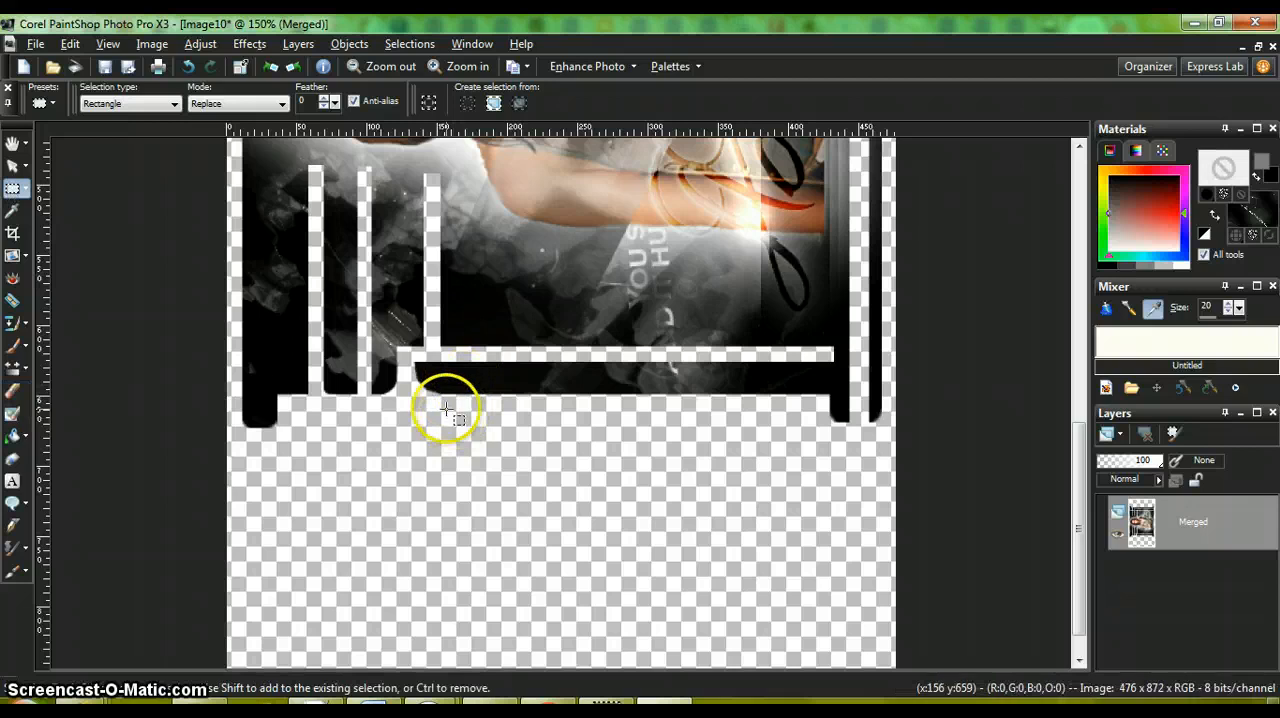
drag(428, 393, 829, 396)
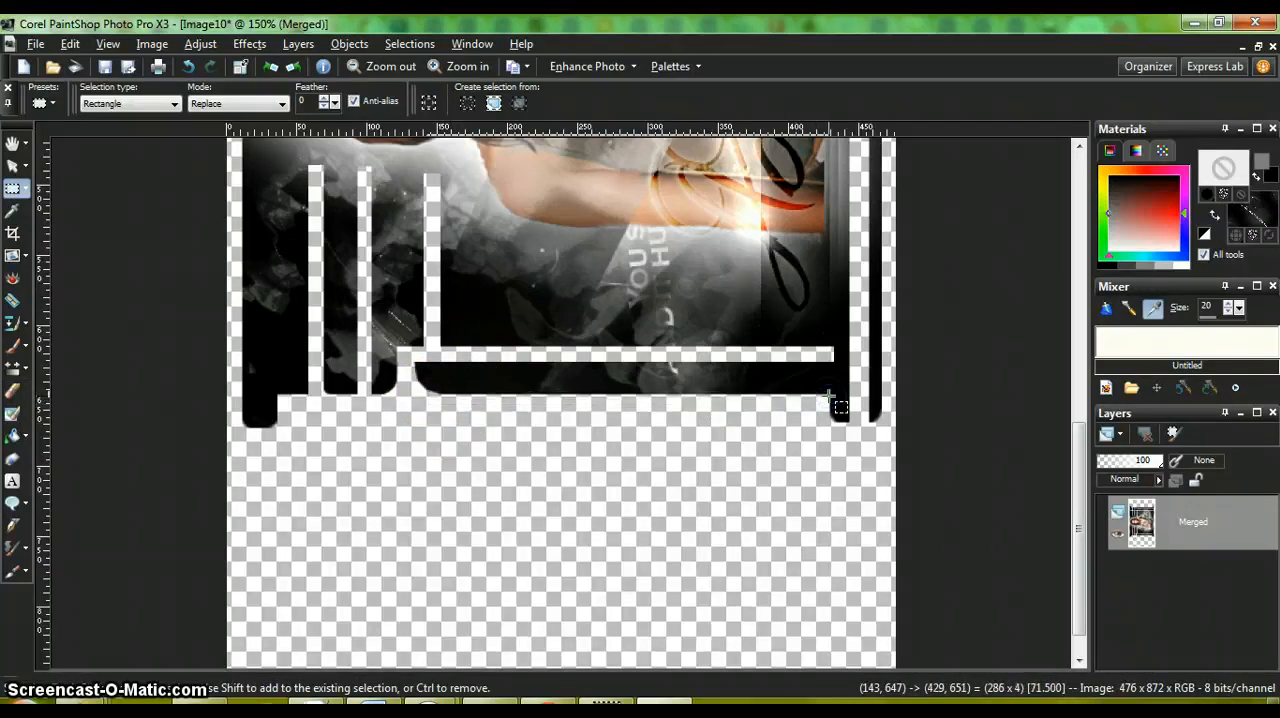
click(808, 464)
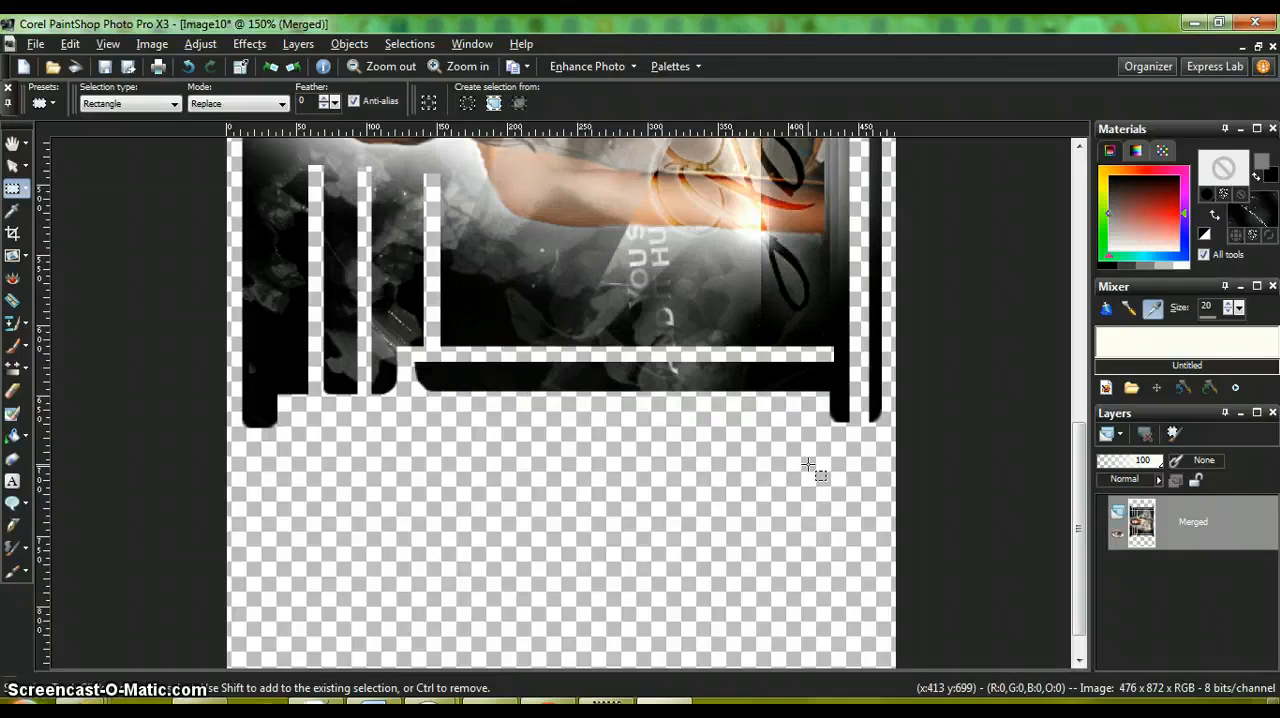
key(ctrl+z)
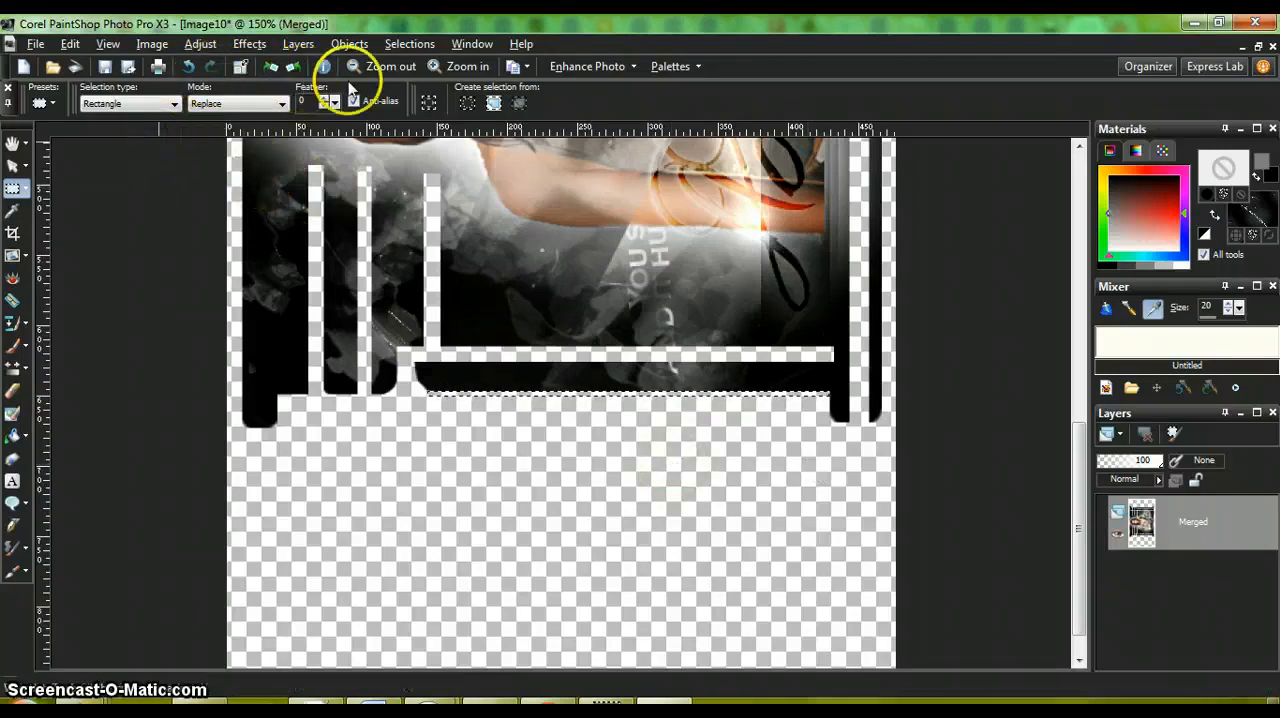
click(405, 44)
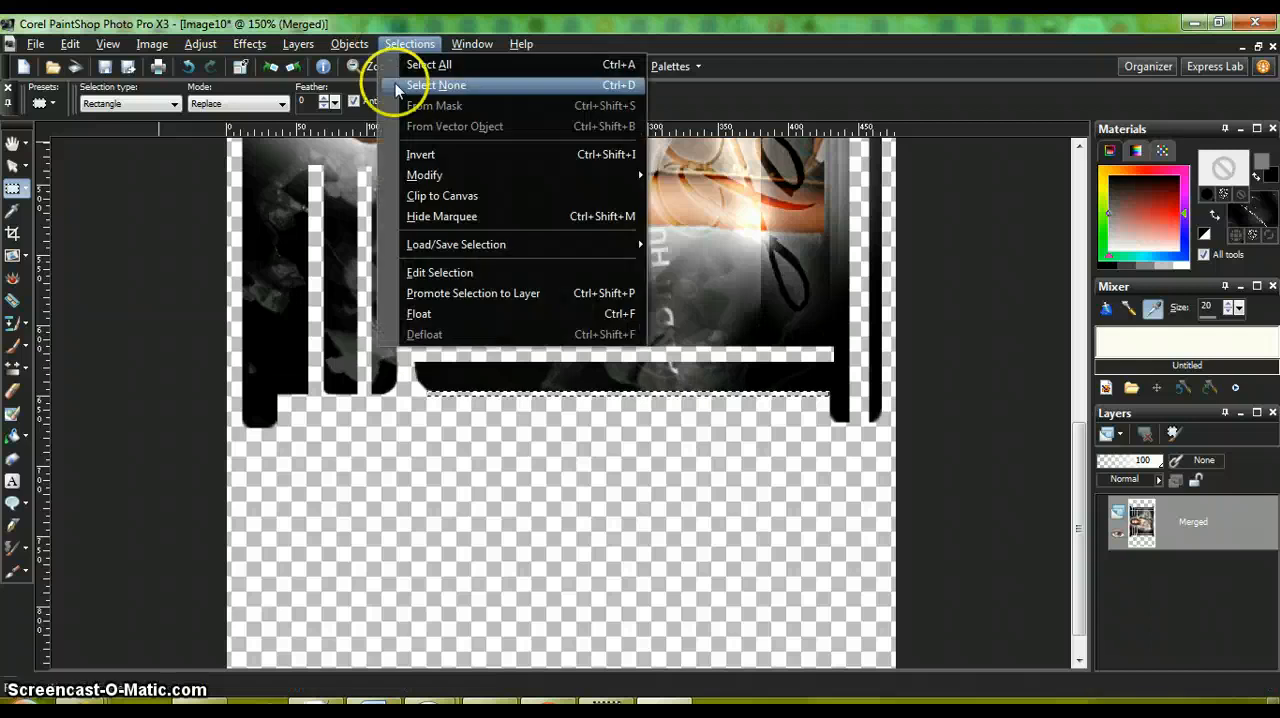
click(397, 86)
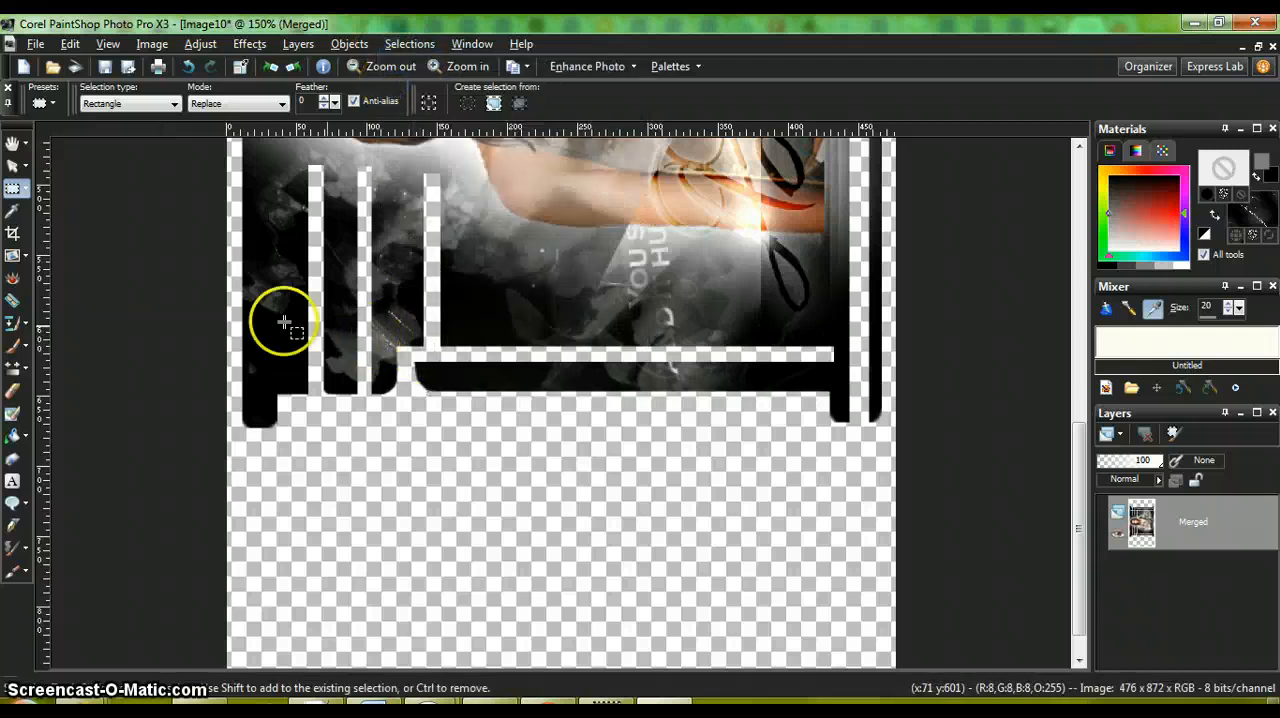
Step: Touch up the left end of the long bottom bar, at its upper corner, with short size 7 Eraser strokes
click(15, 393)
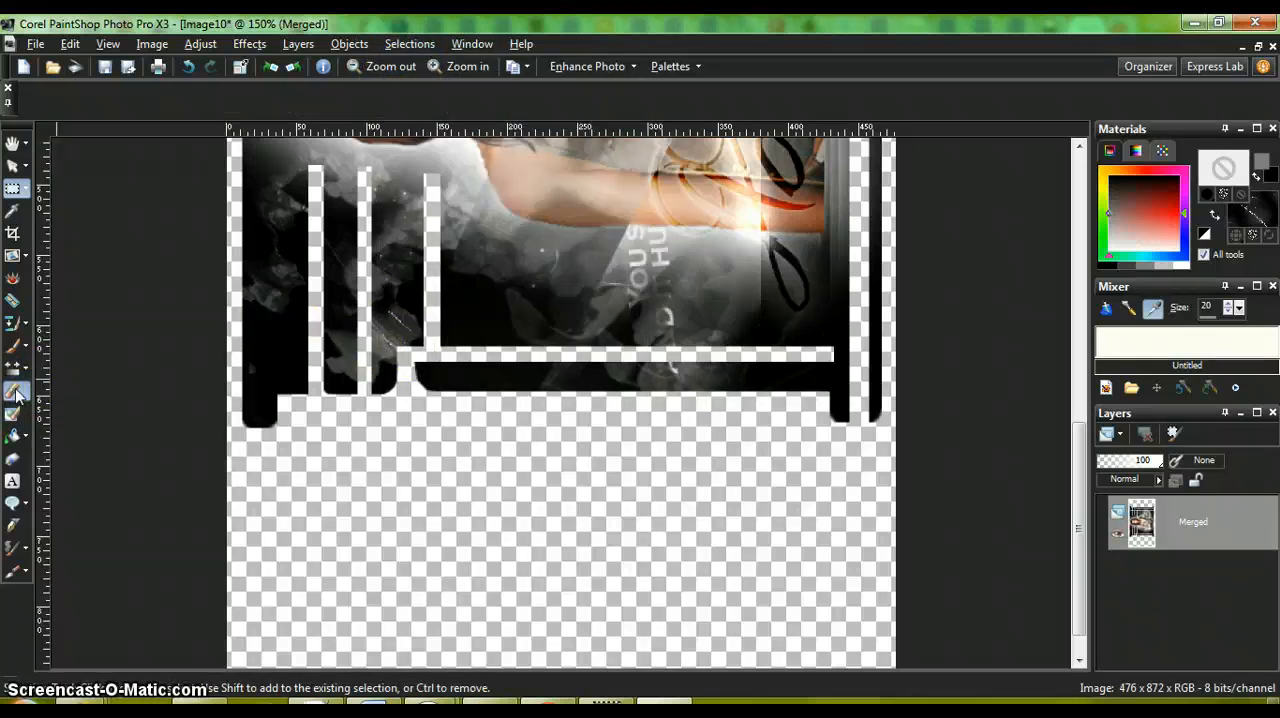
click(410, 362)
drag(410, 362, 413, 384)
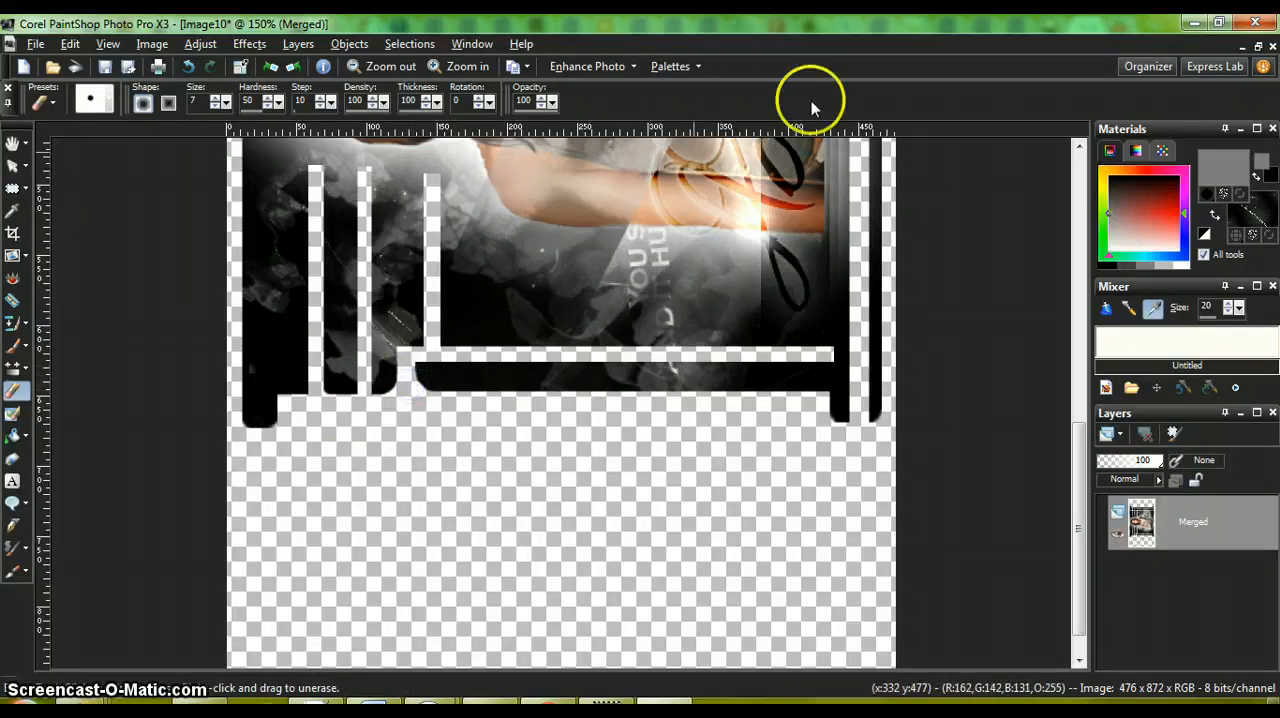
Step: Rotate the image clockwise in 90° steps until it is upright again
click(273, 68)
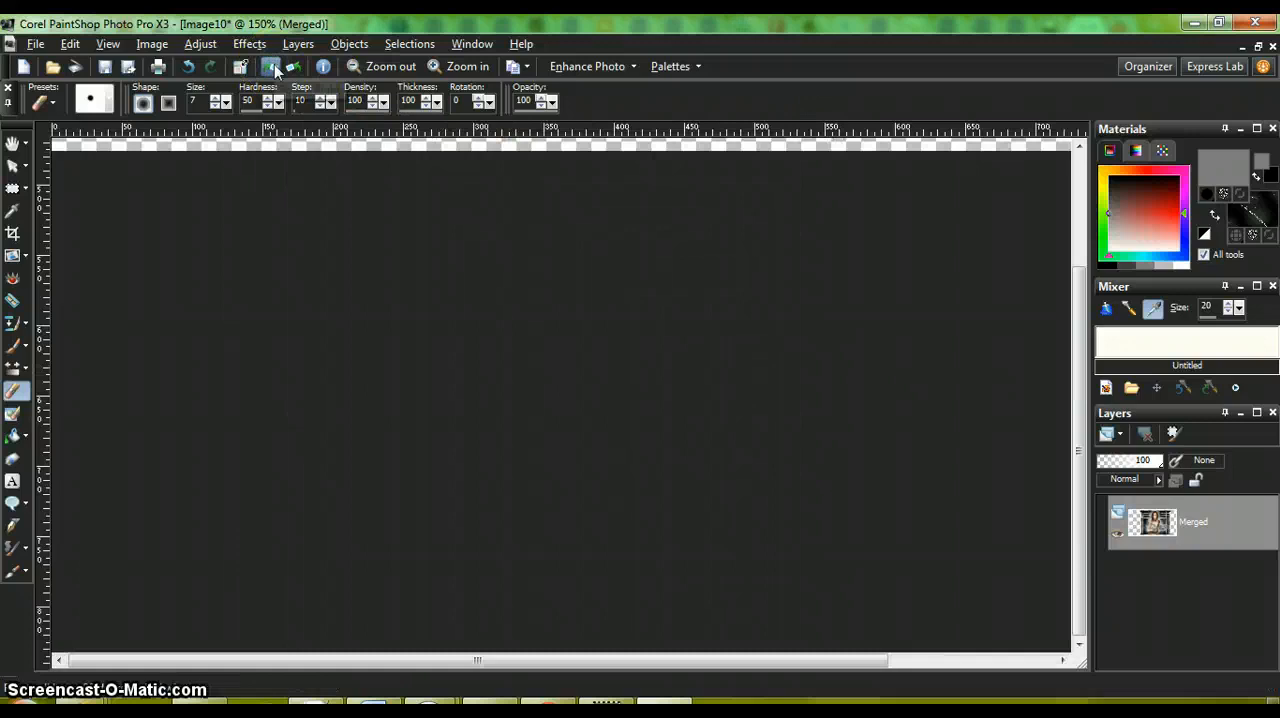
click(276, 71)
click(276, 71)
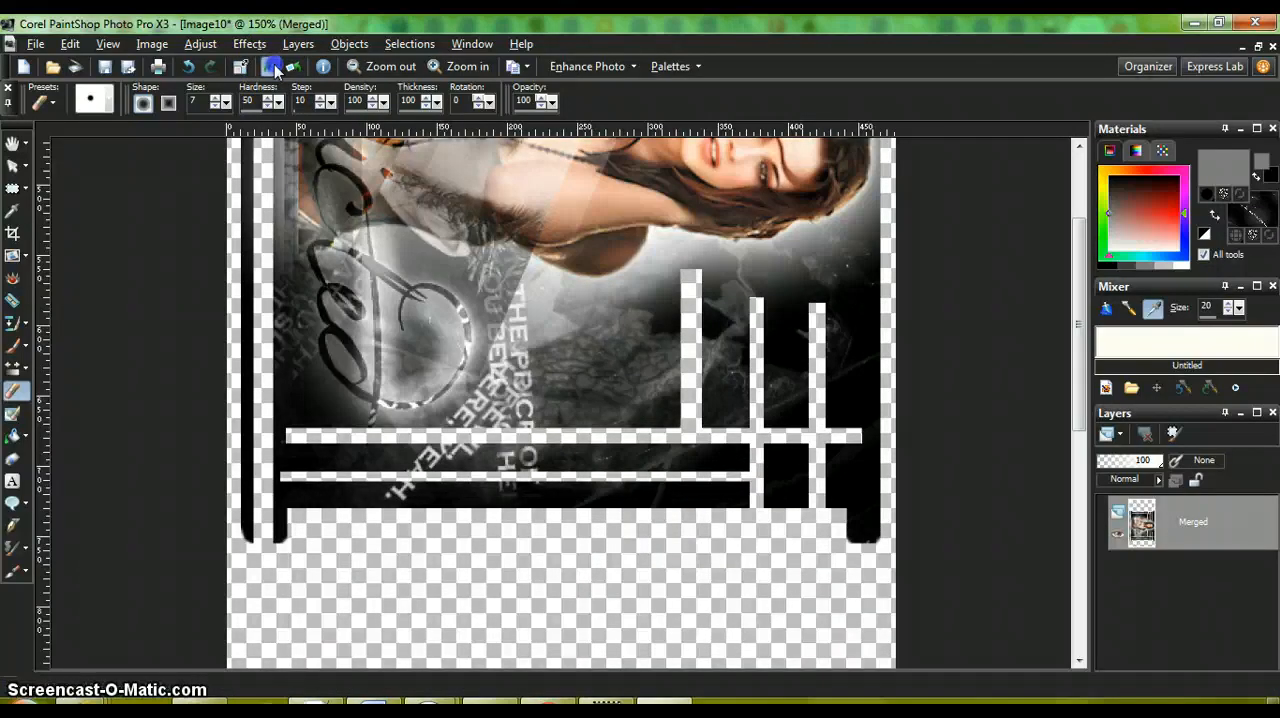
click(276, 68)
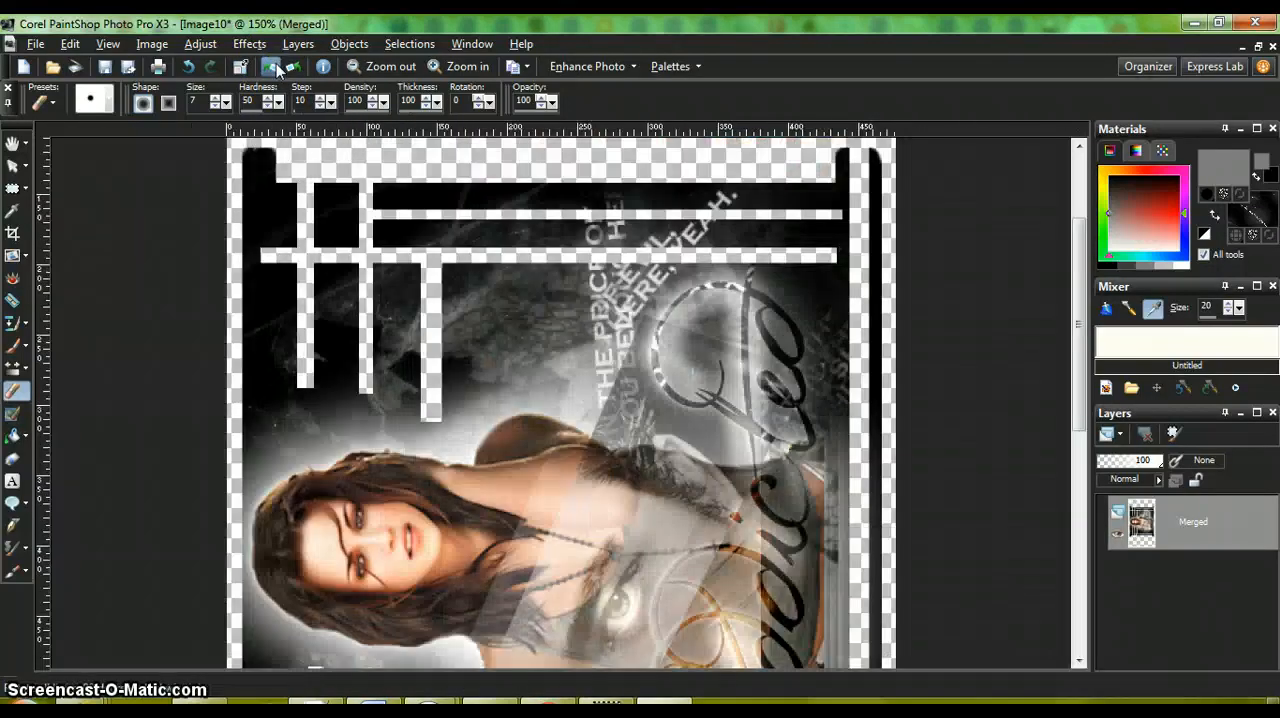
click(276, 68)
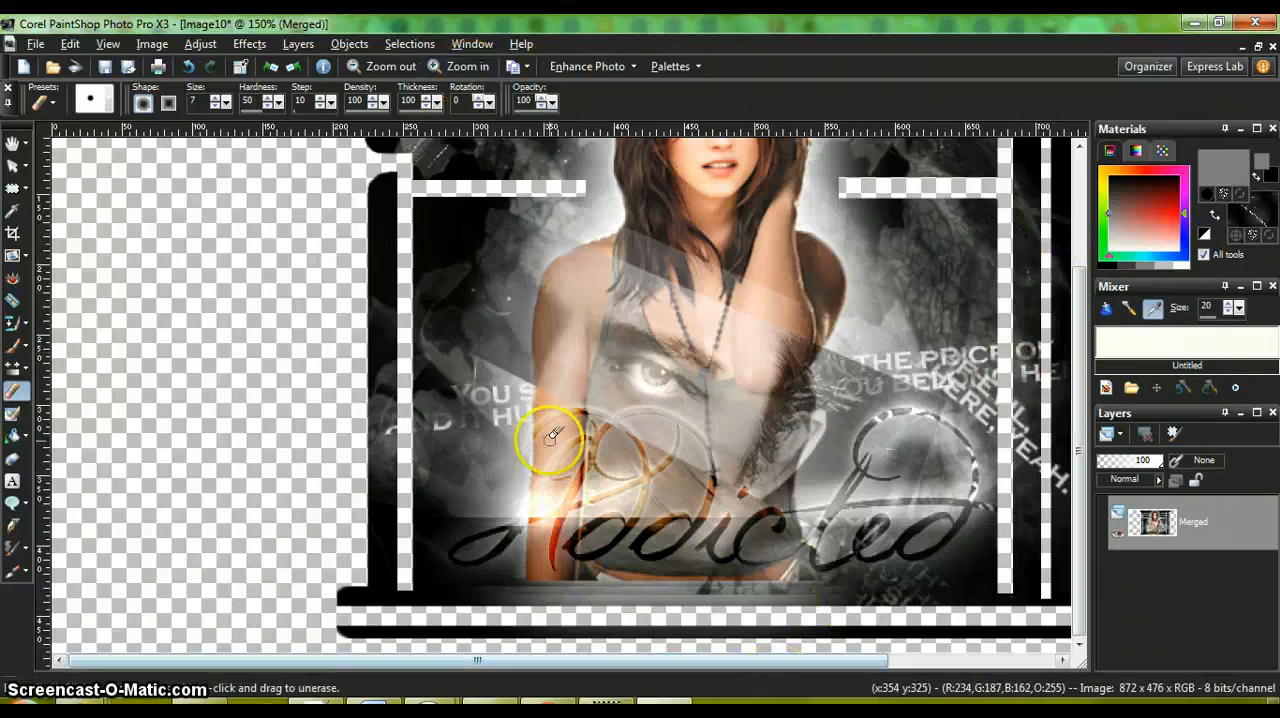
Step: Round the upper corner of the left vertical bar just below the notch with short Eraser strokes
click(386, 70)
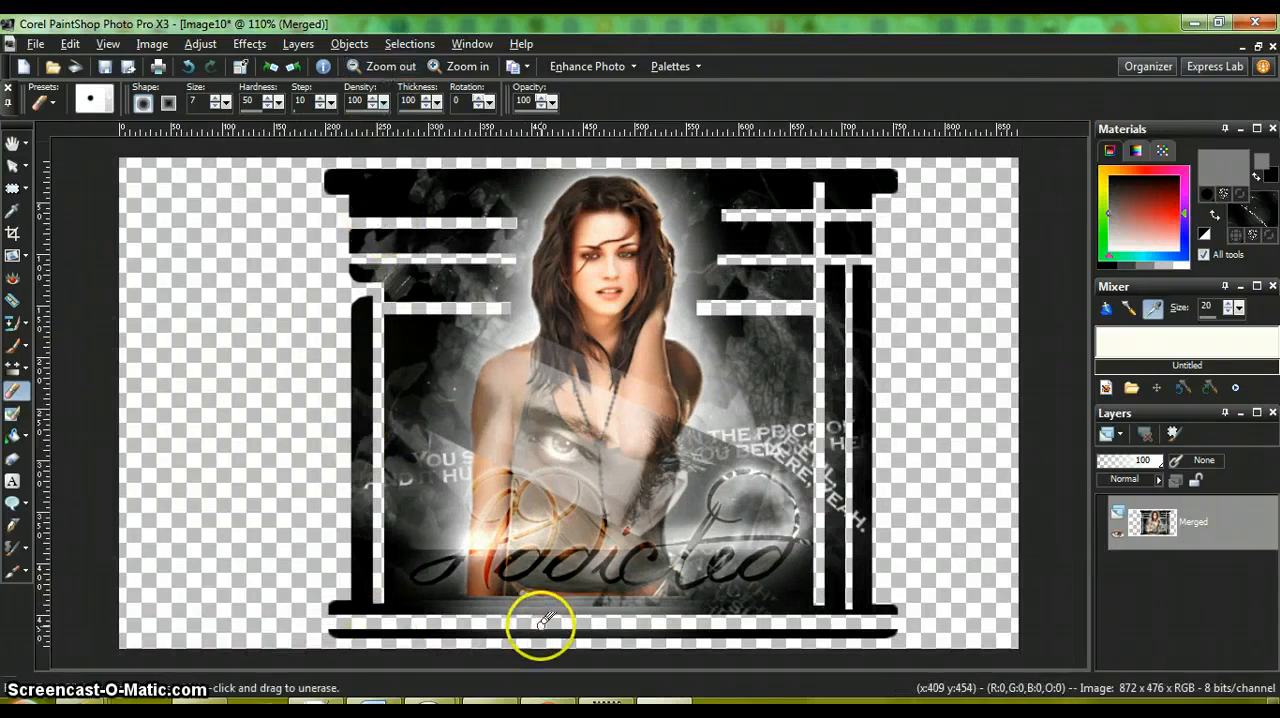
click(380, 70)
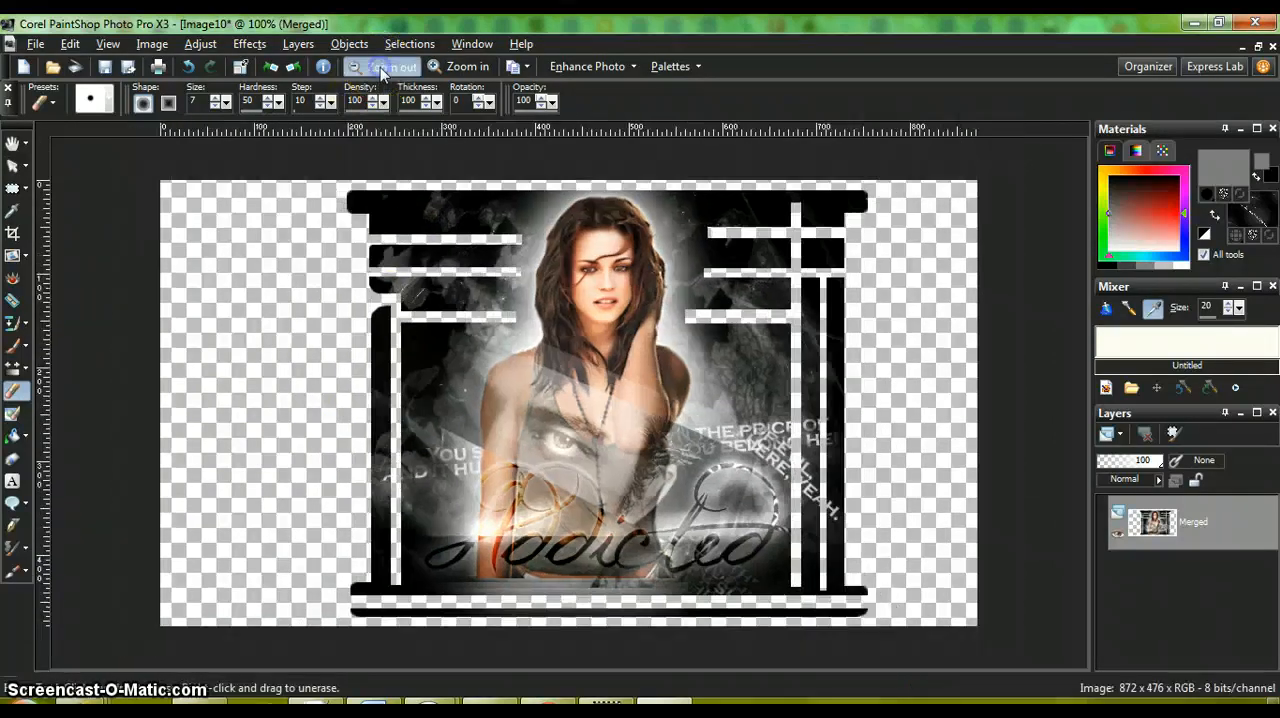
click(373, 305)
drag(376, 306, 379, 304)
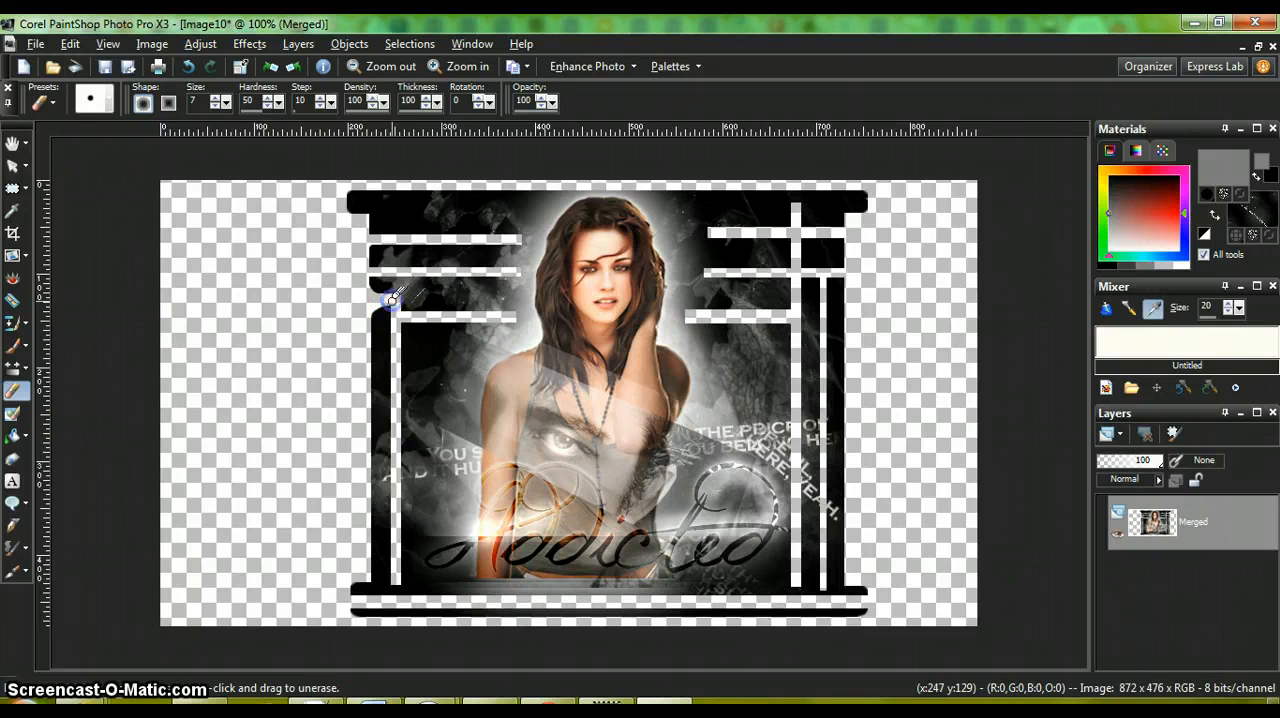
drag(393, 300, 396, 299)
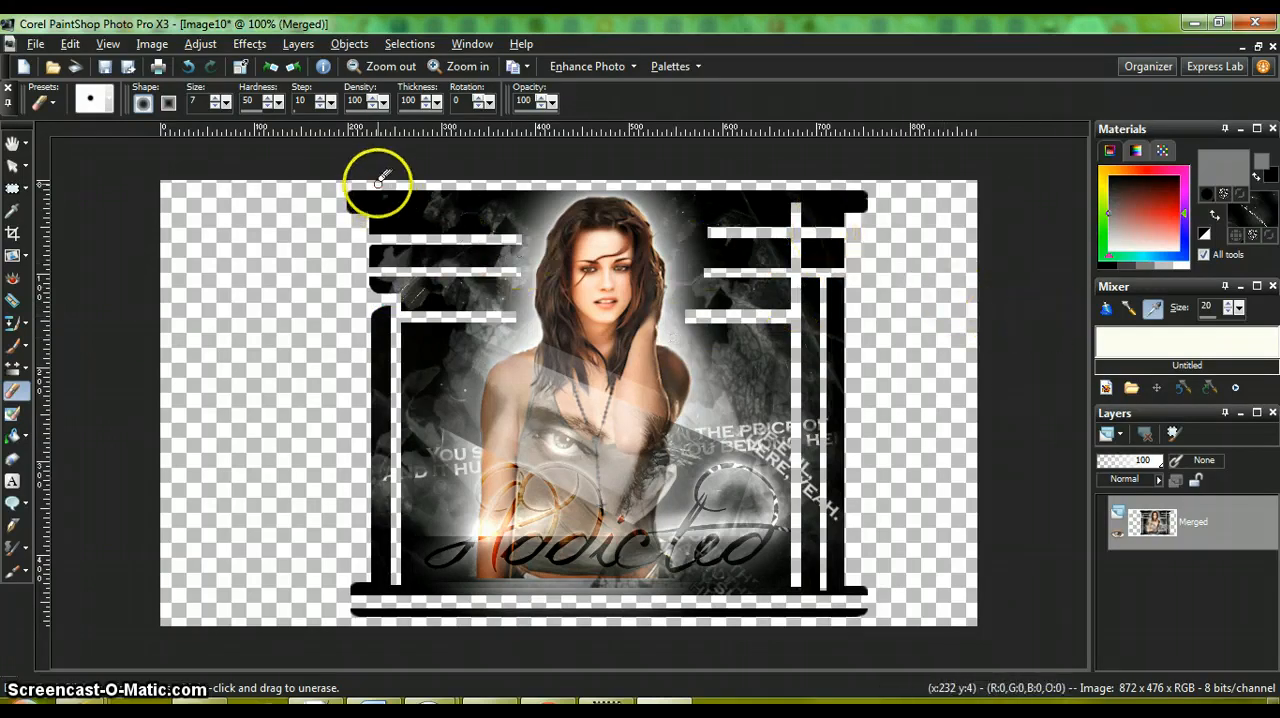
mouse_move(337, 200)
mouse_down()
mouse_move(369, 214)
mouse_move(374, 250)
mouse_move(407, 292)
mouse_move(395, 312)
mouse_move(390, 513)
mouse_move(420, 586)
mouse_up()
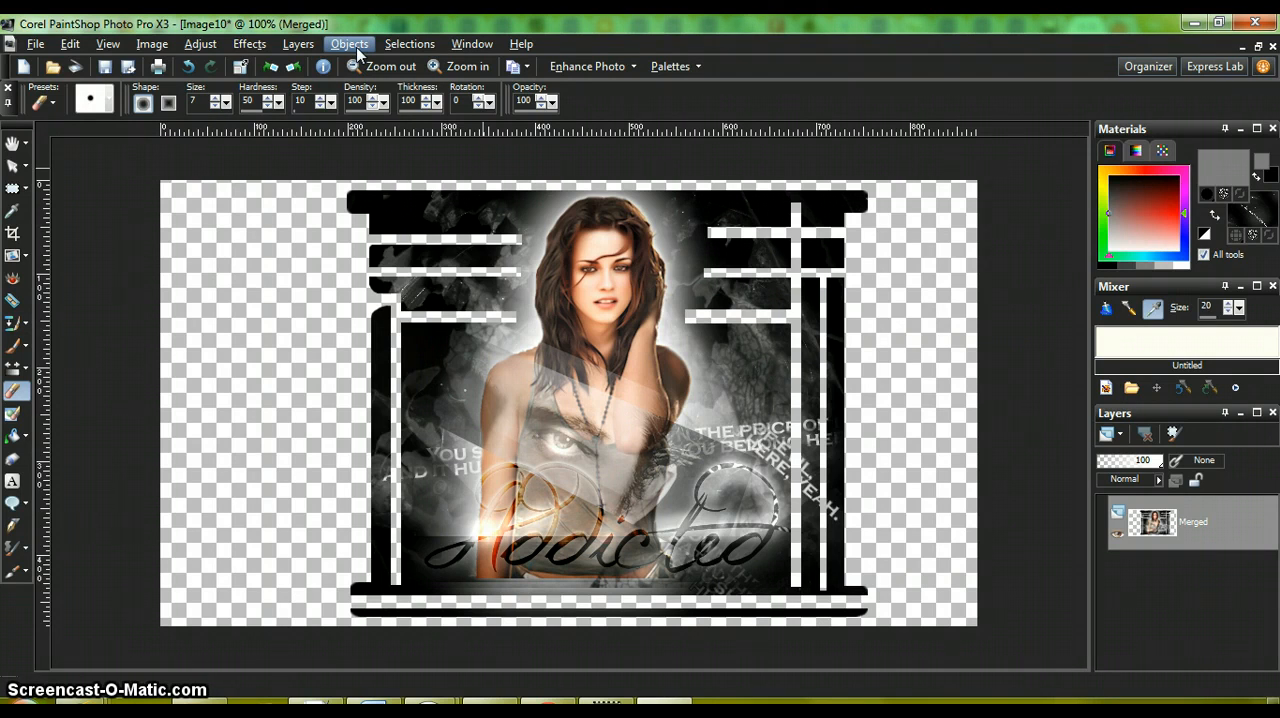
Step: Apply a white drop shadow on a new layer with vertical offset -1, horizontal 0, opacity 100 and blur 5.80
click(249, 44)
click(274, 92)
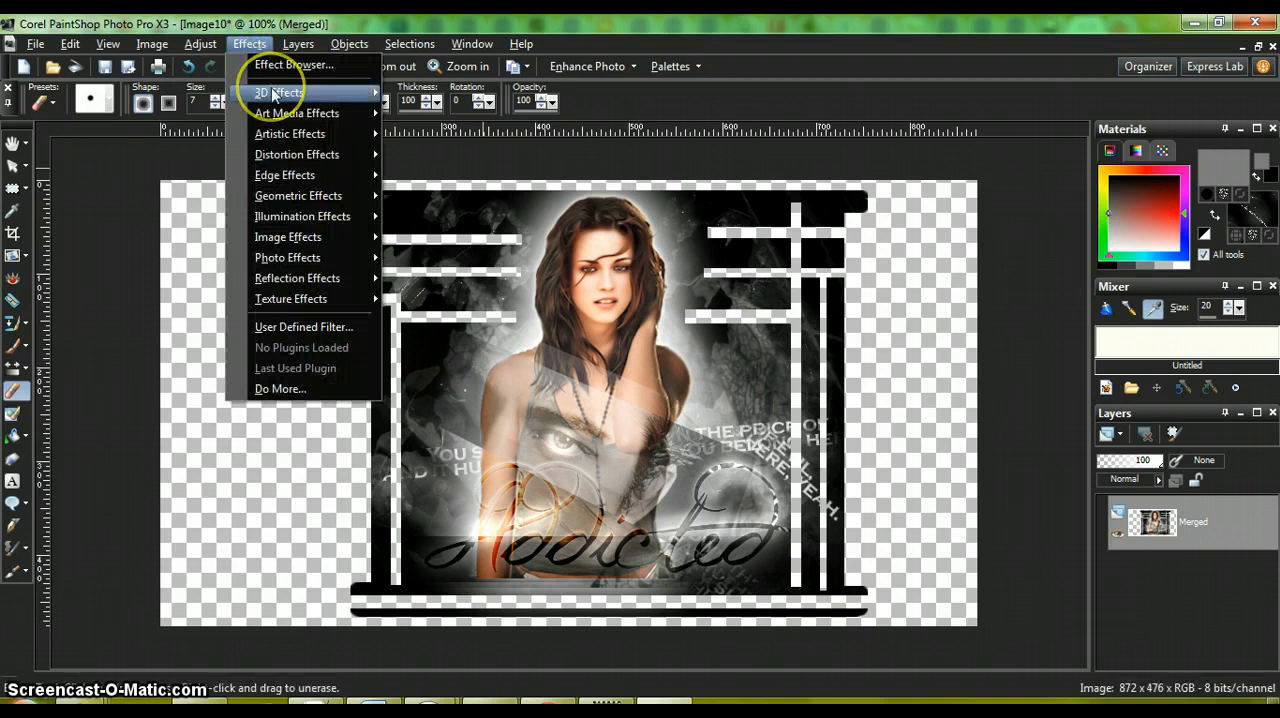
click(274, 92)
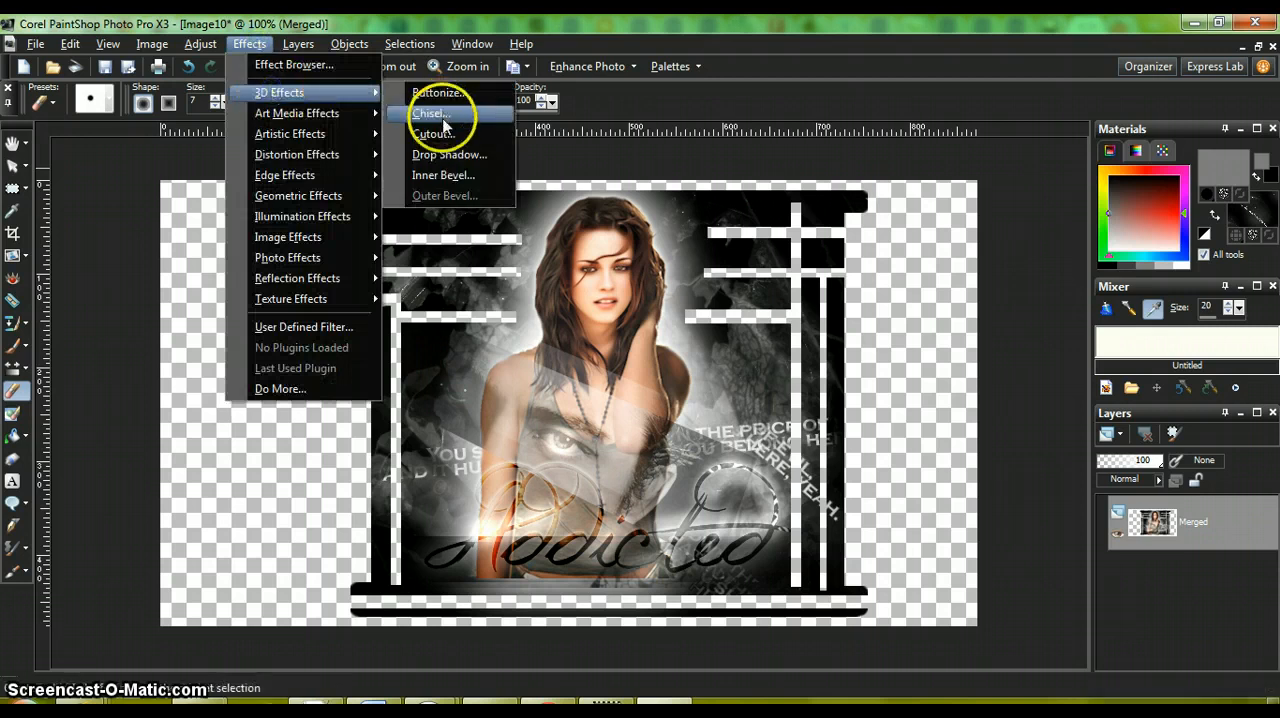
click(445, 155)
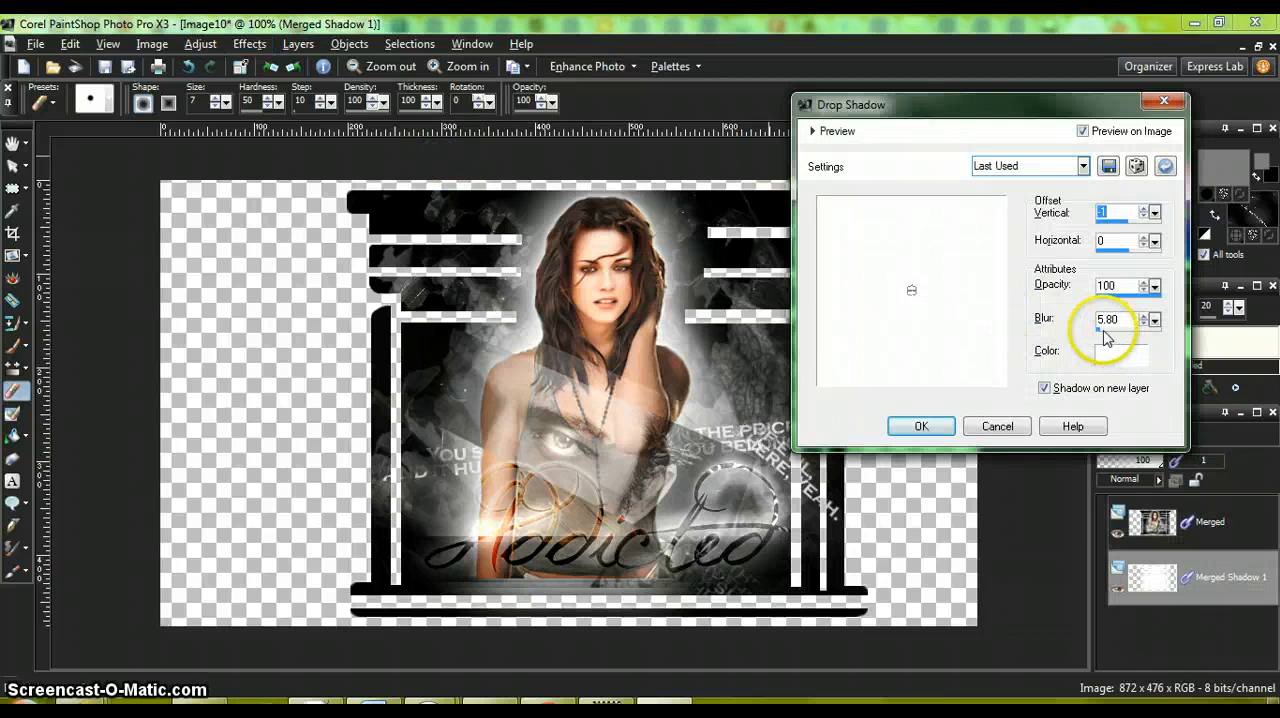
Step: Stack more white drop shadows on new layers with blur 59.42, offsetting the last one -5 vertically and 2 horizontally
drag(1105, 338, 1136, 336)
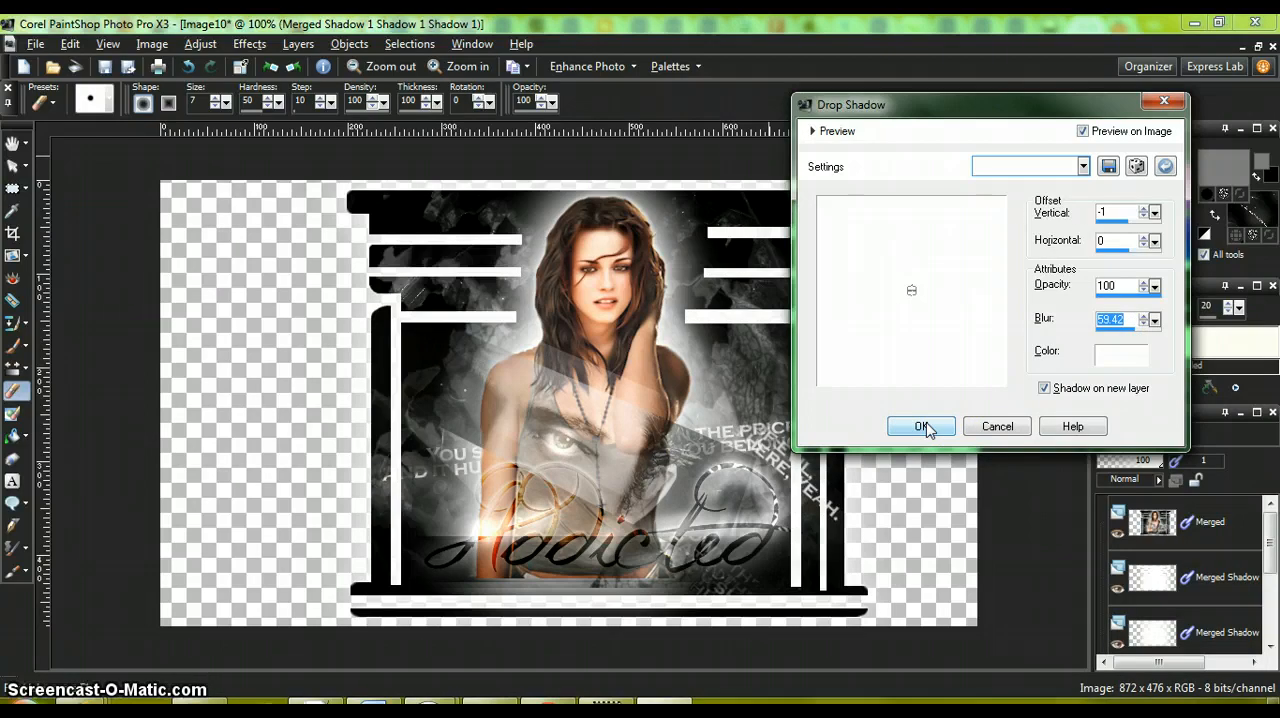
drag(912, 291, 913, 287)
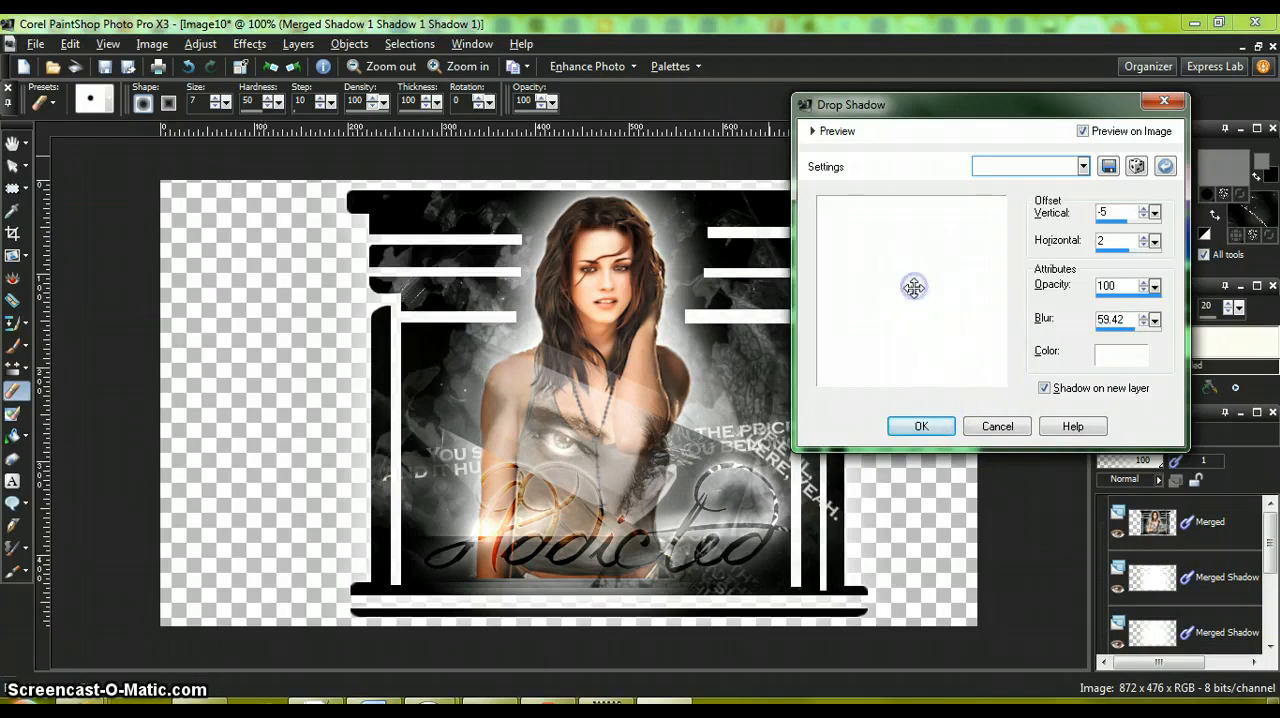
click(919, 427)
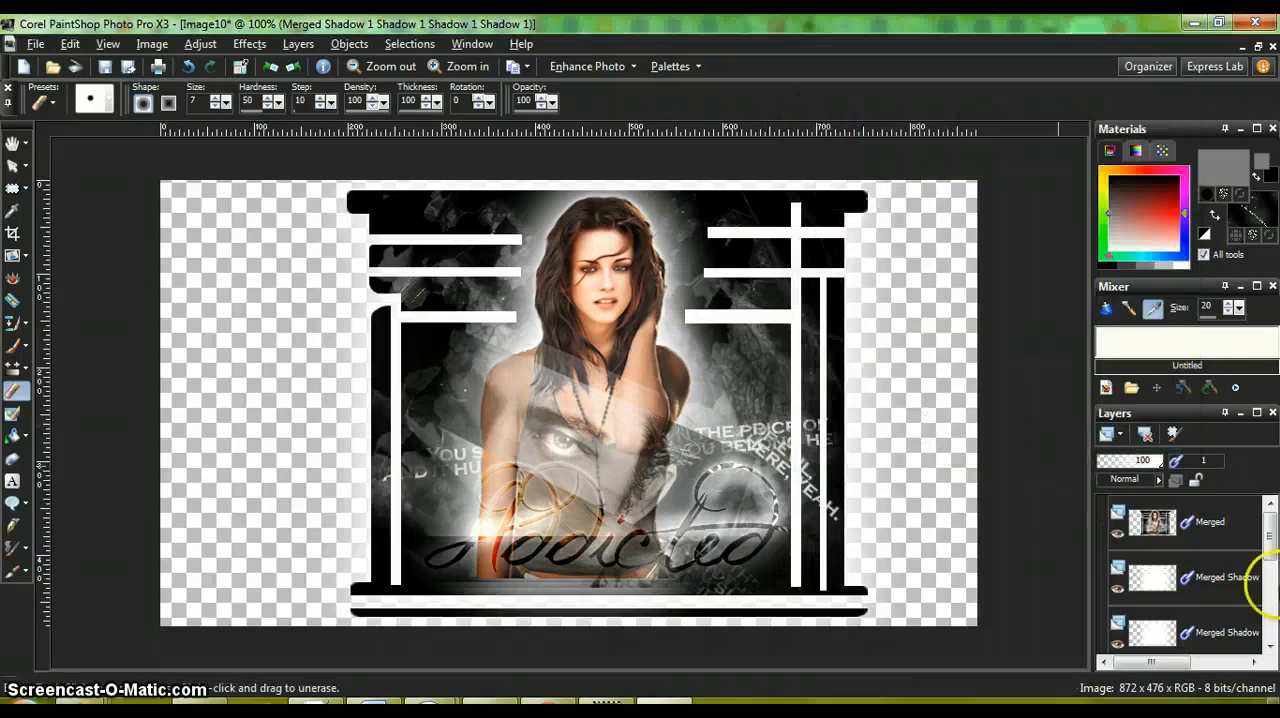
Step: Add a new raster layer with the default settings directly above the lowest shadow layer
drag(1268, 540, 1268, 645)
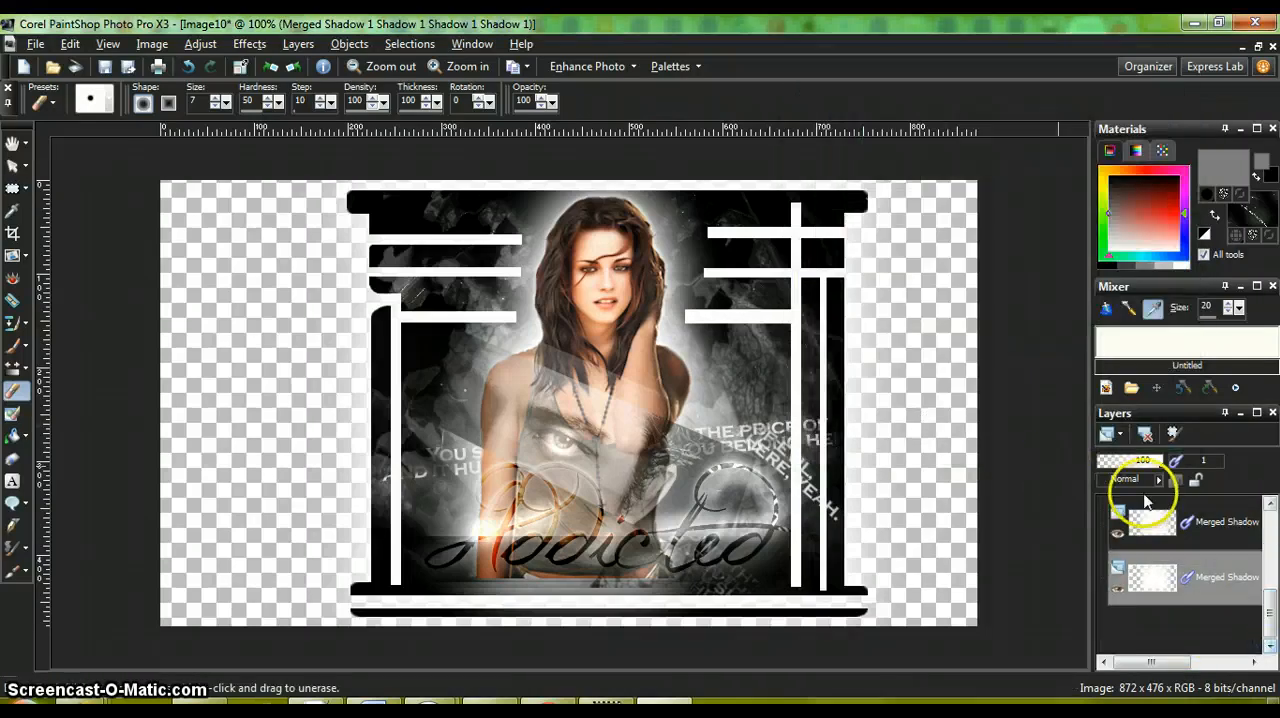
click(1107, 437)
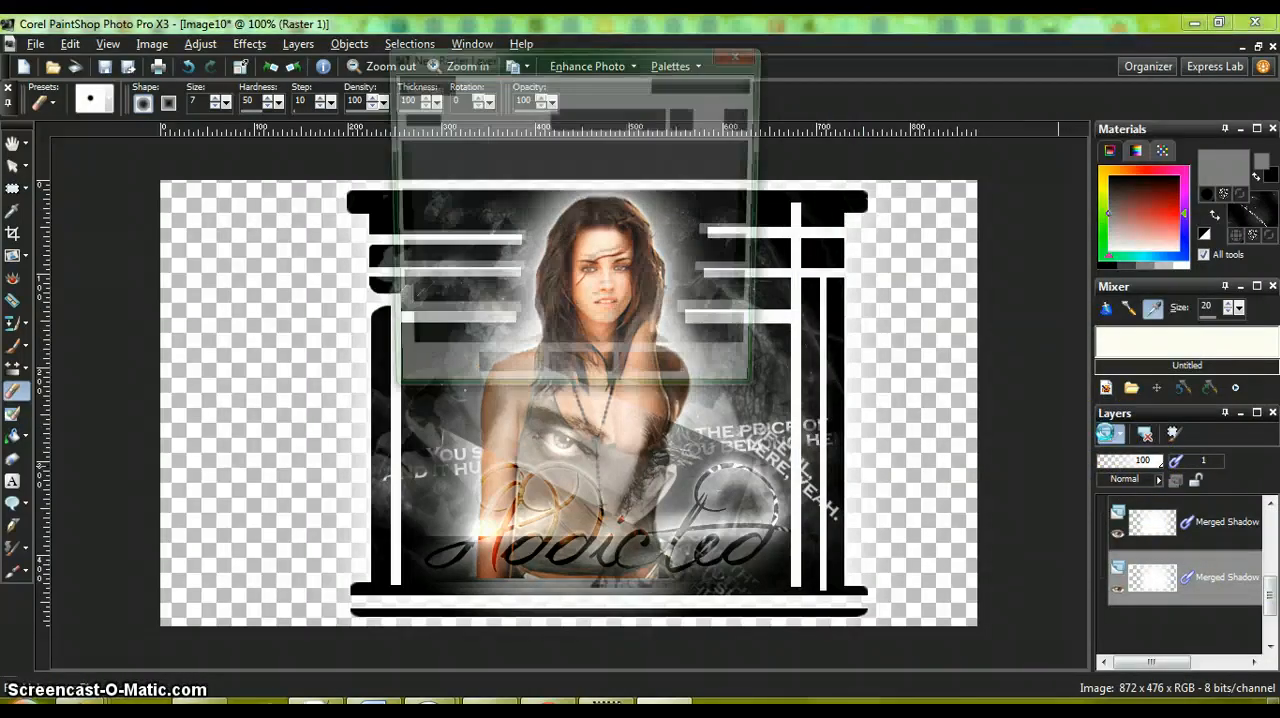
click(500, 379)
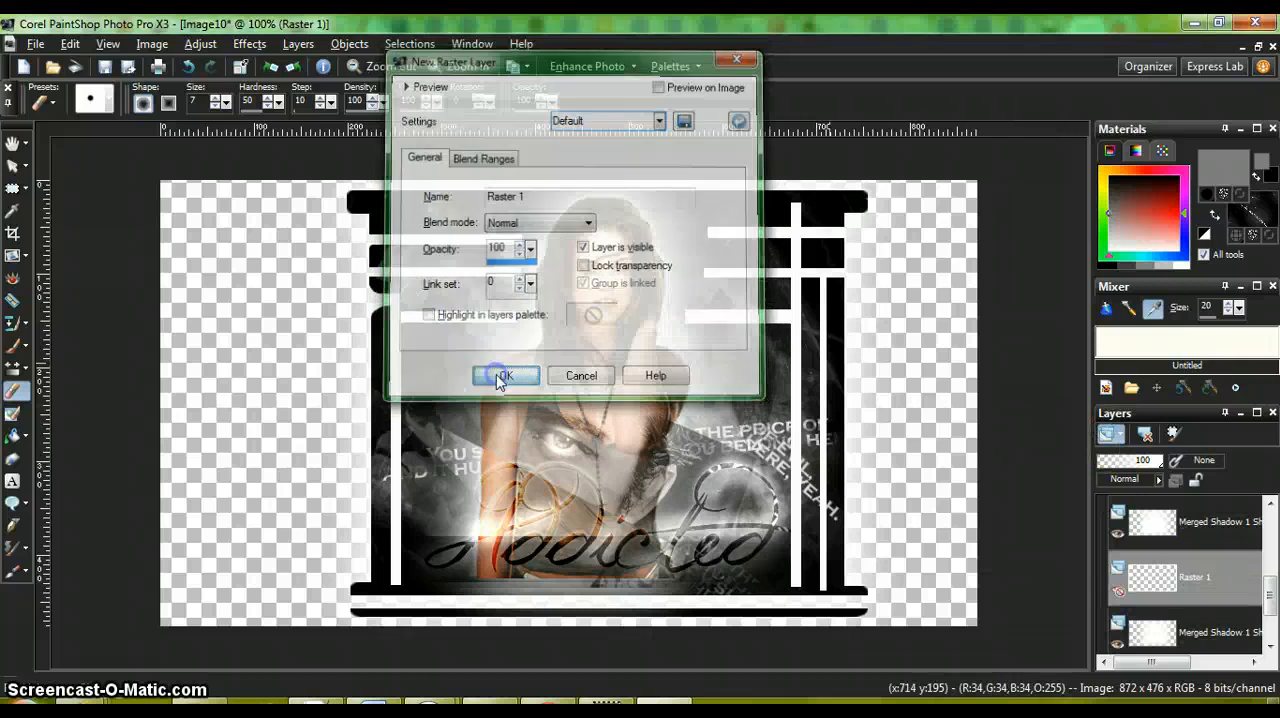